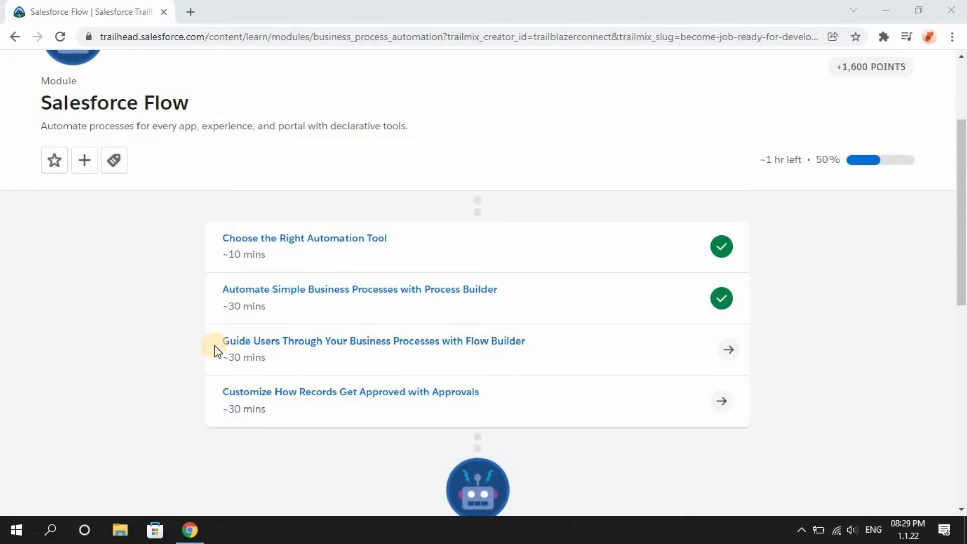
Open the Guide Users Through Your Business Processes with Flow Builder unit and read through its sections down to Build a Flow.
click(319, 341)
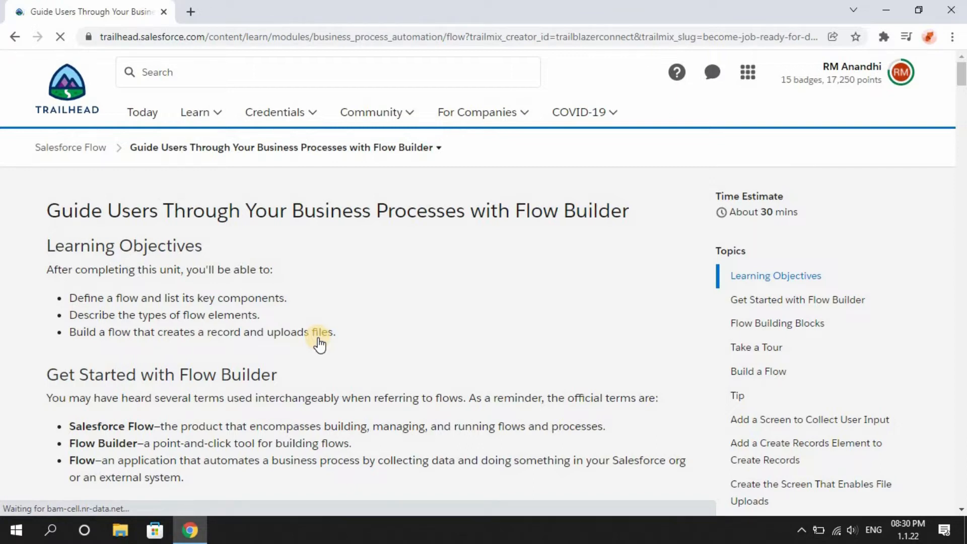
scroll(318, 345, down, 3)
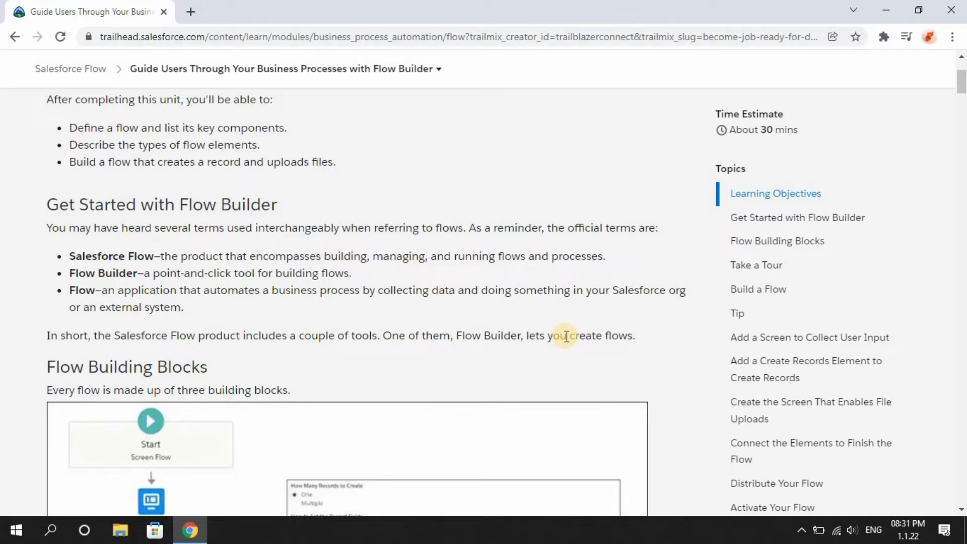
scroll(566, 336, down, 3)
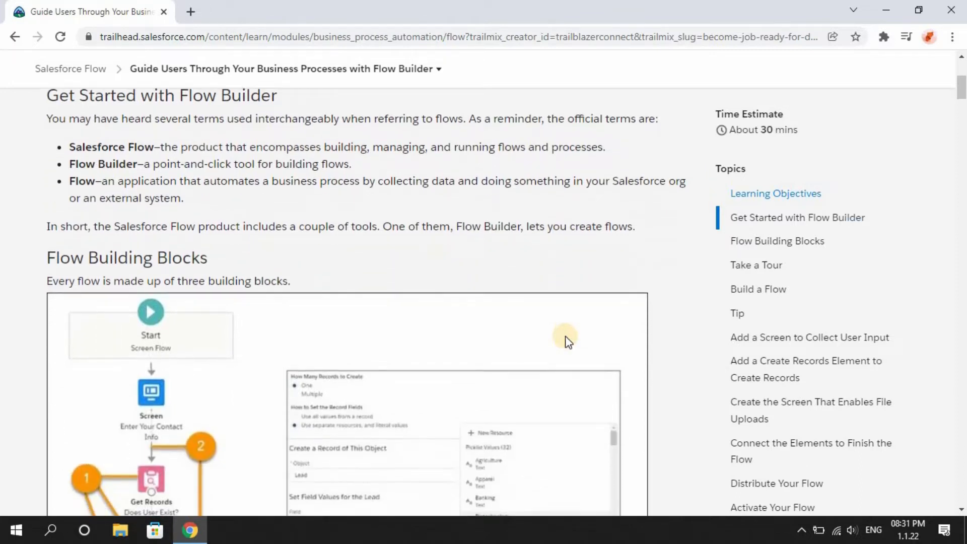
scroll(568, 341, down, 1)
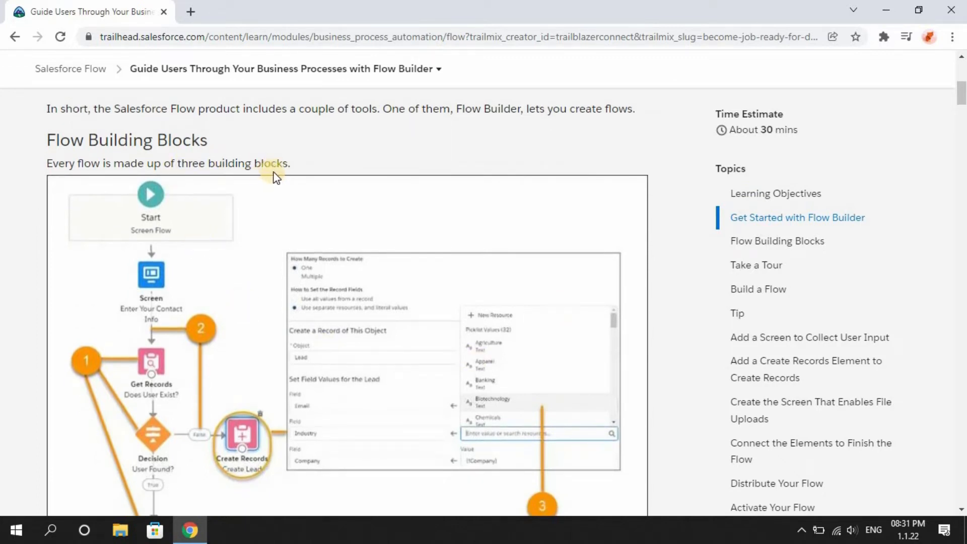
scroll(275, 176, down, 2)
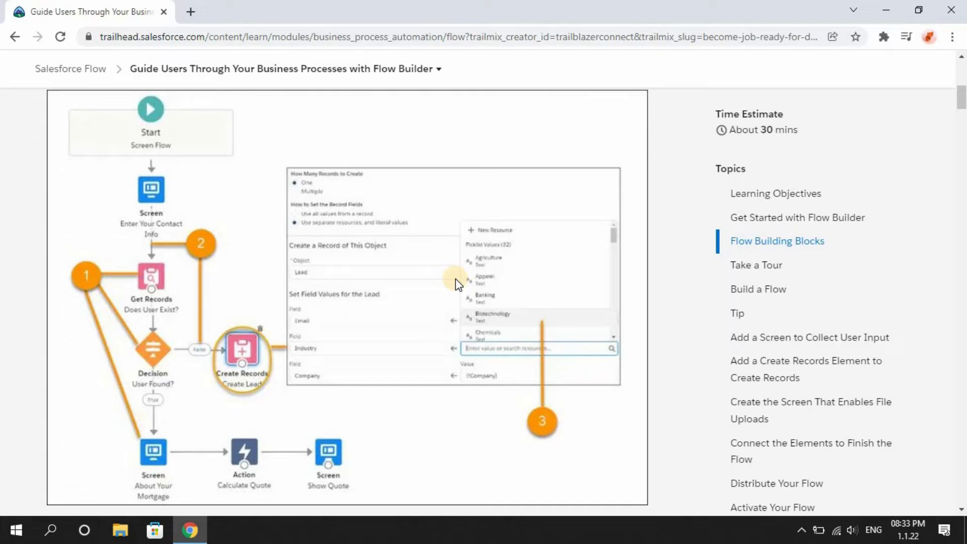
scroll(456, 280, down, 10)
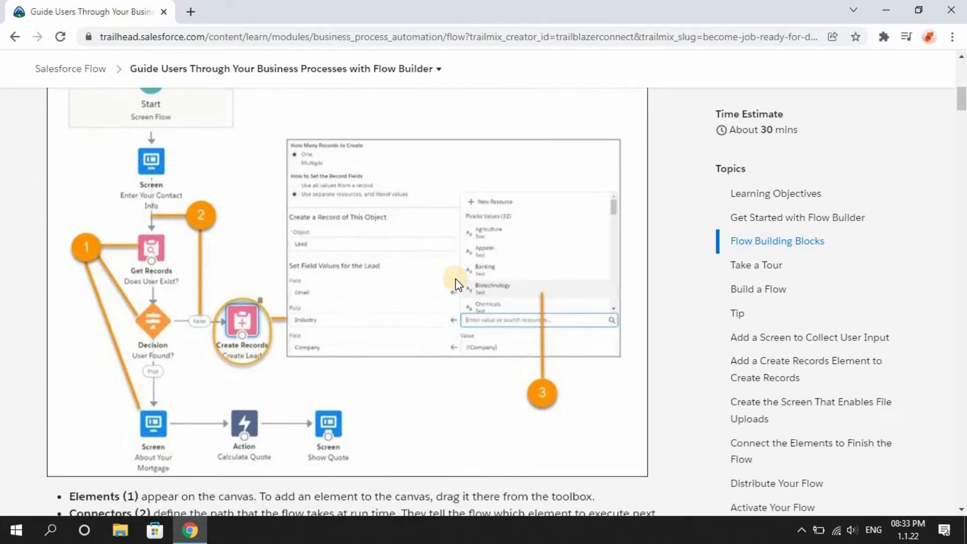
scroll(455, 280, down, 1)
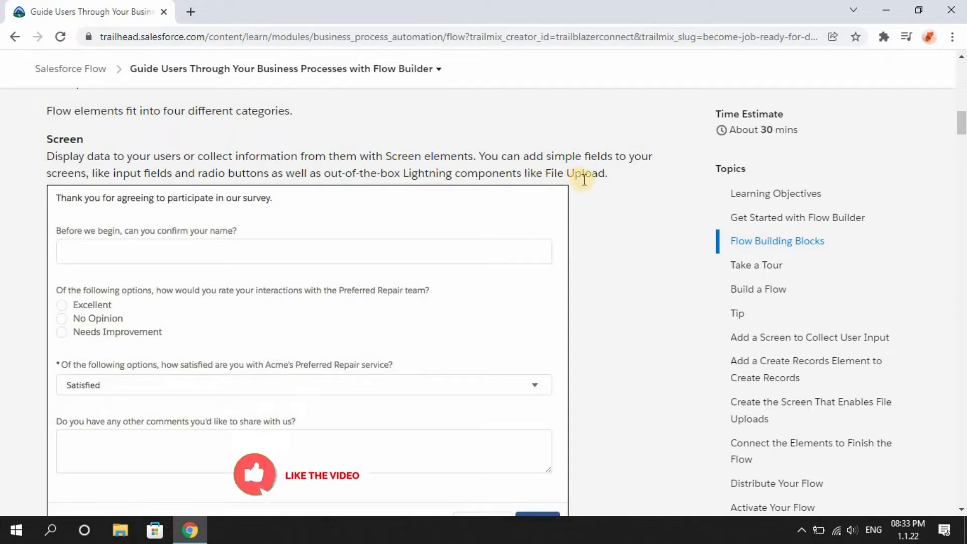
scroll(584, 181, down, 5)
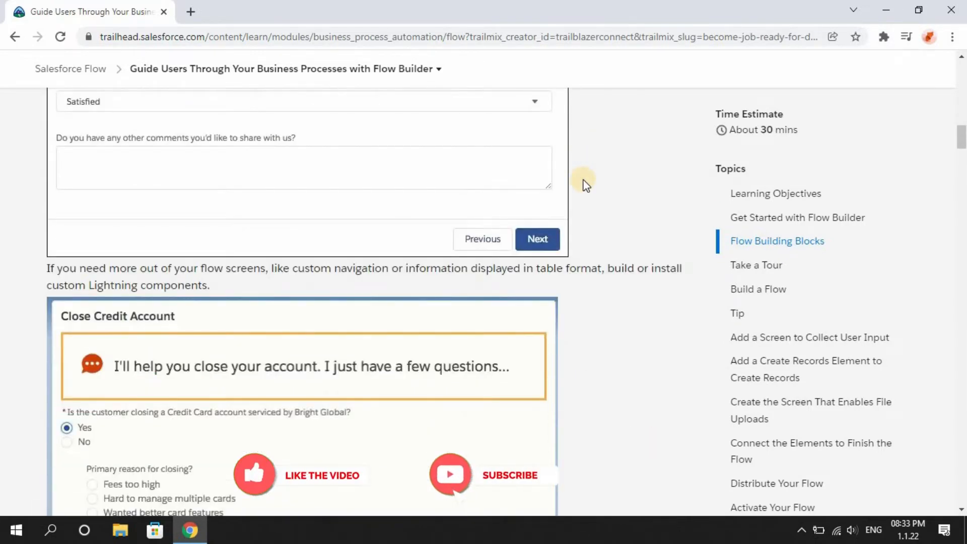
scroll(584, 184, down, 1)
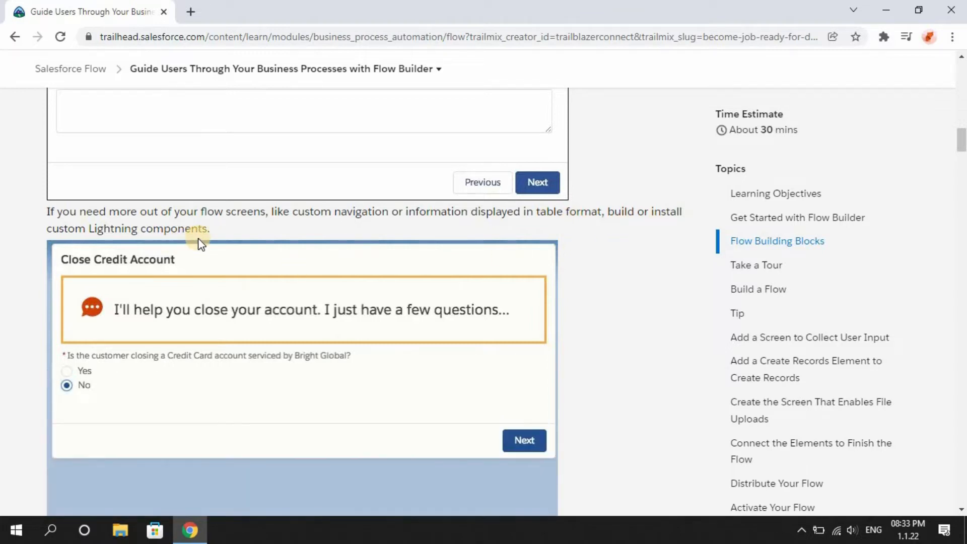
scroll(175, 181, down, 5)
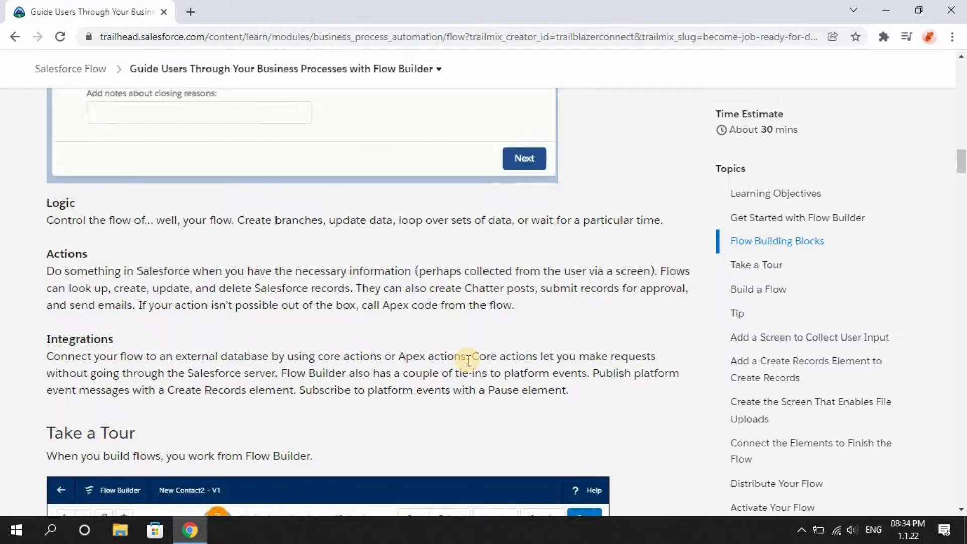
scroll(468, 361, down, 2)
scroll(467, 360, down, 3)
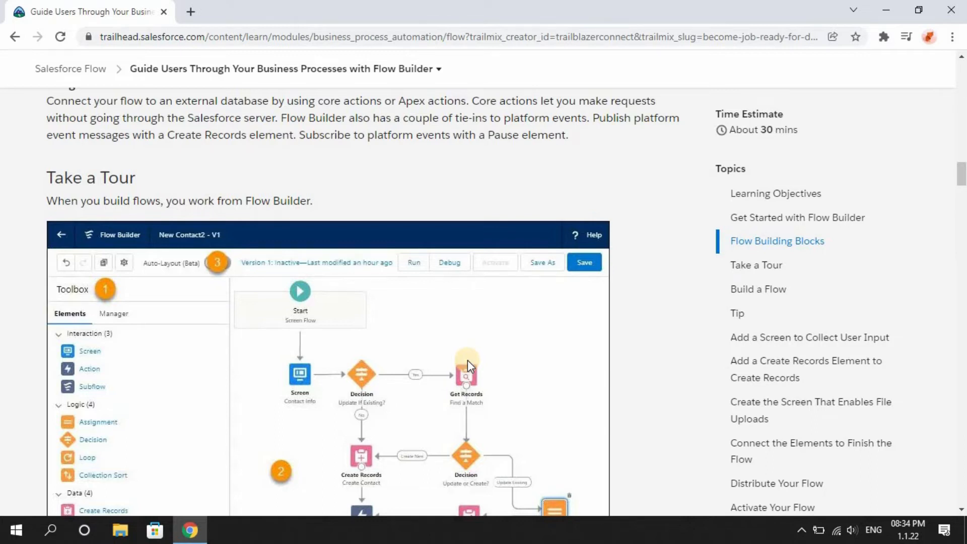
scroll(467, 360, down, 1)
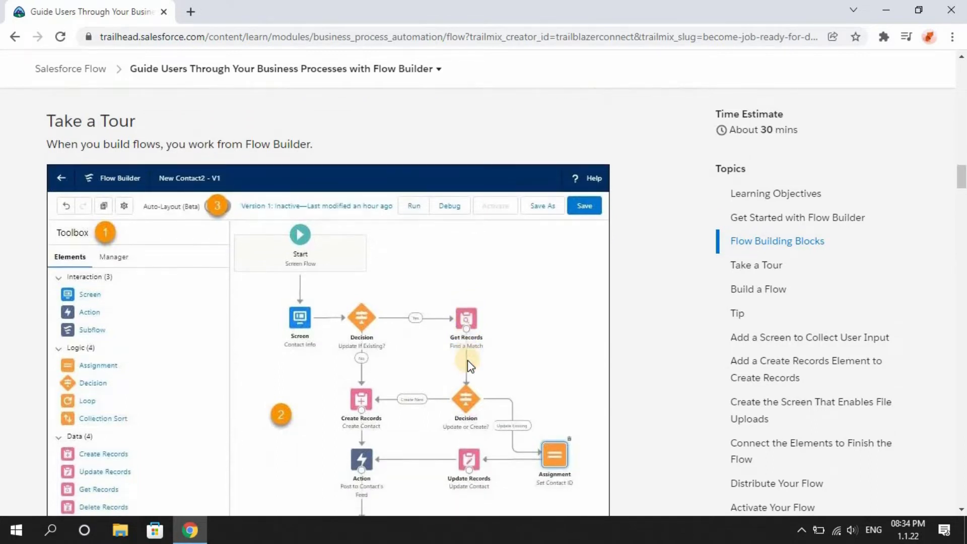
scroll(467, 360, down, 1)
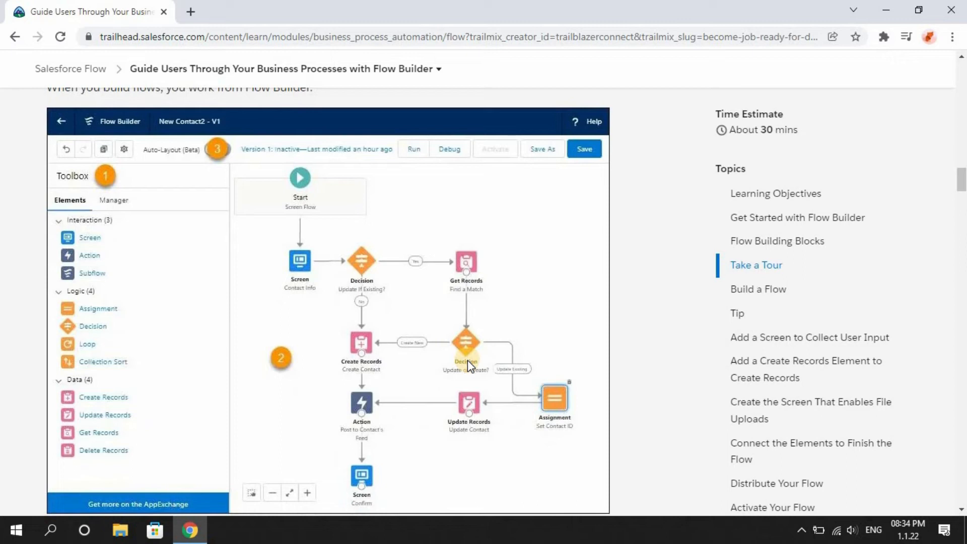
scroll(467, 360, down, 1)
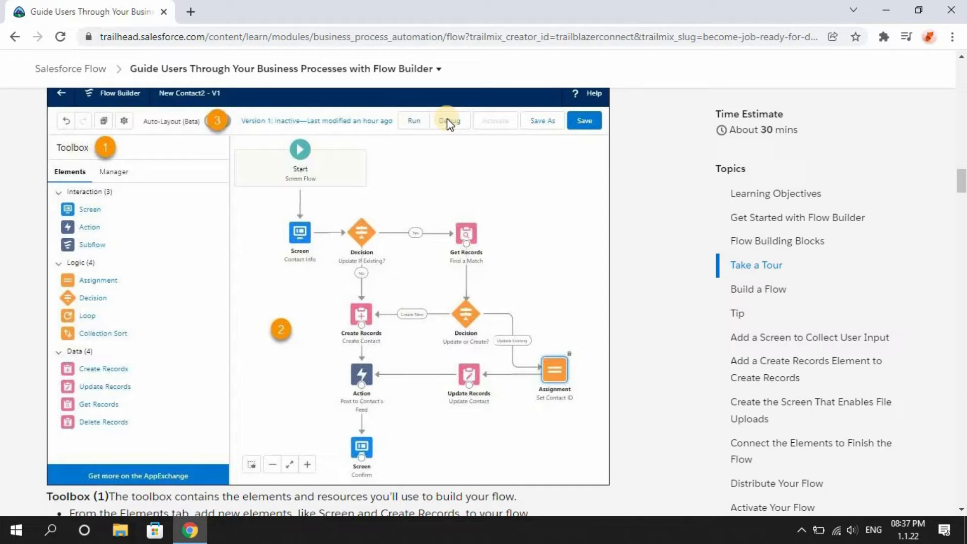
scroll(450, 124, down, 7)
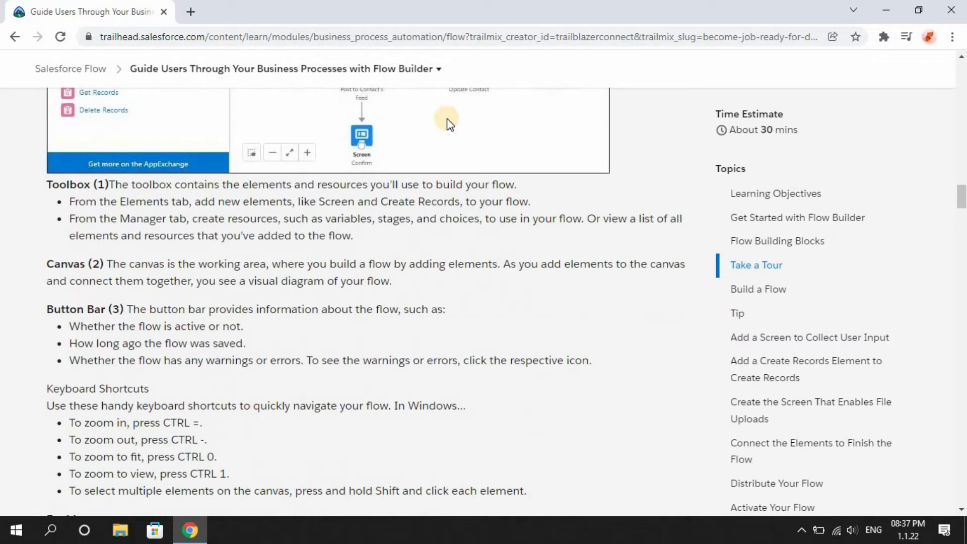
scroll(449, 124, down, 3)
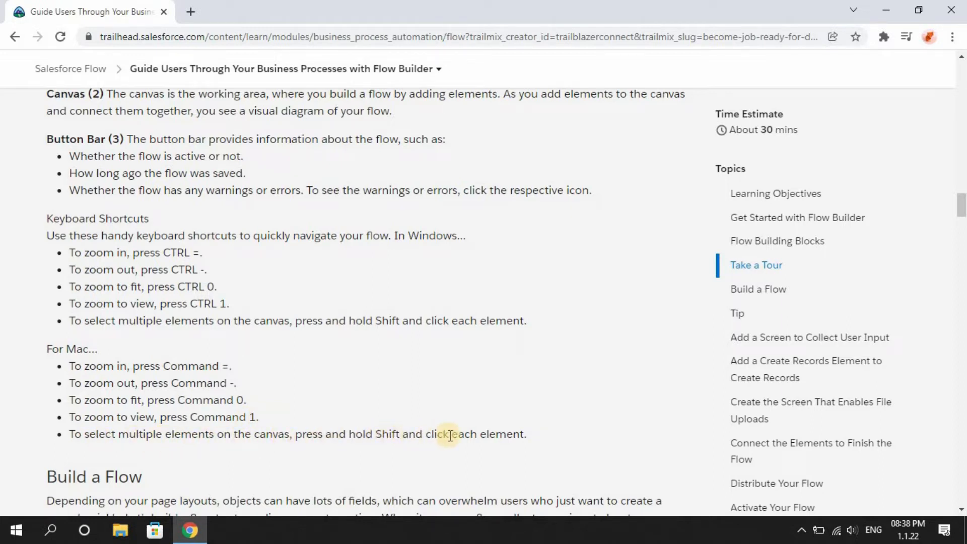
scroll(449, 435, down, 4)
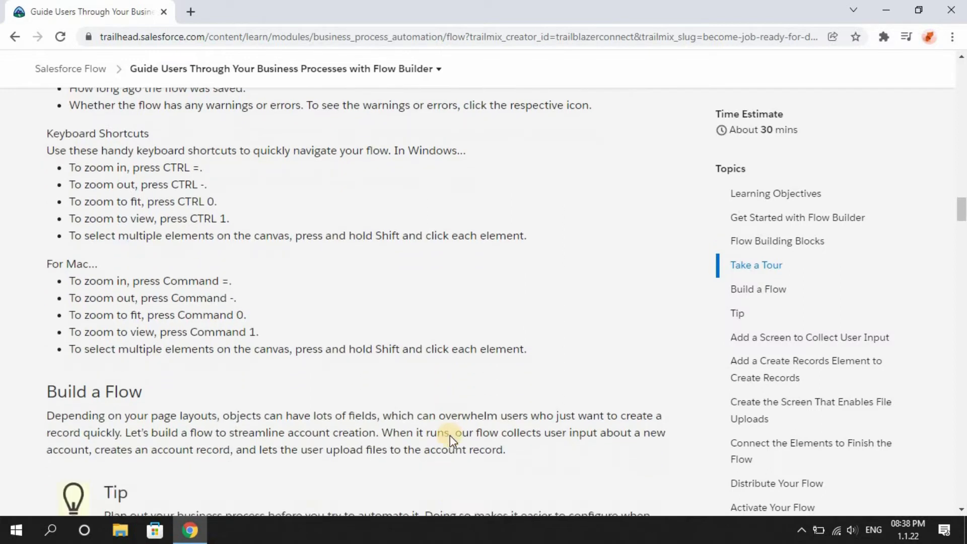
scroll(450, 435, down, 2)
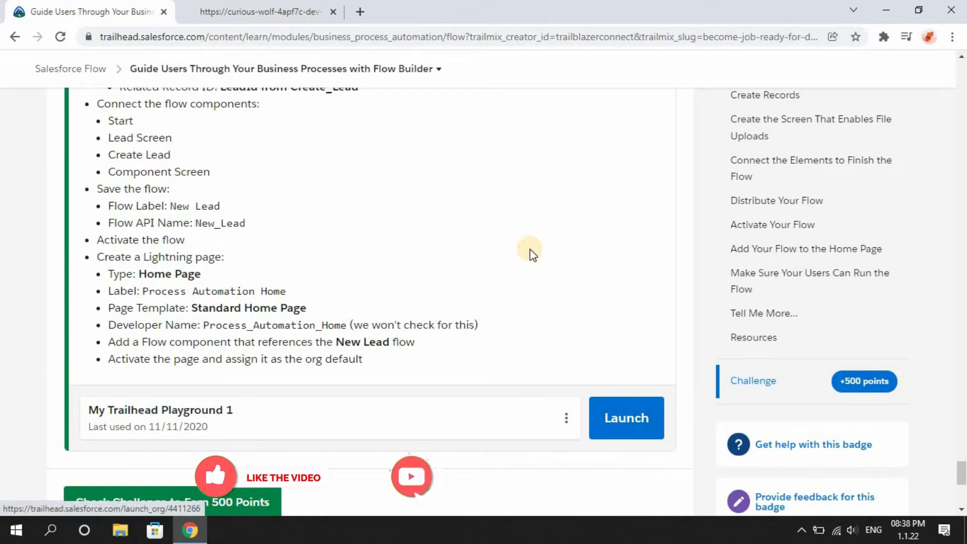
Switch to the playground org, open Setup, and go to Flows by searching Quick Find for flow.
click(276, 8)
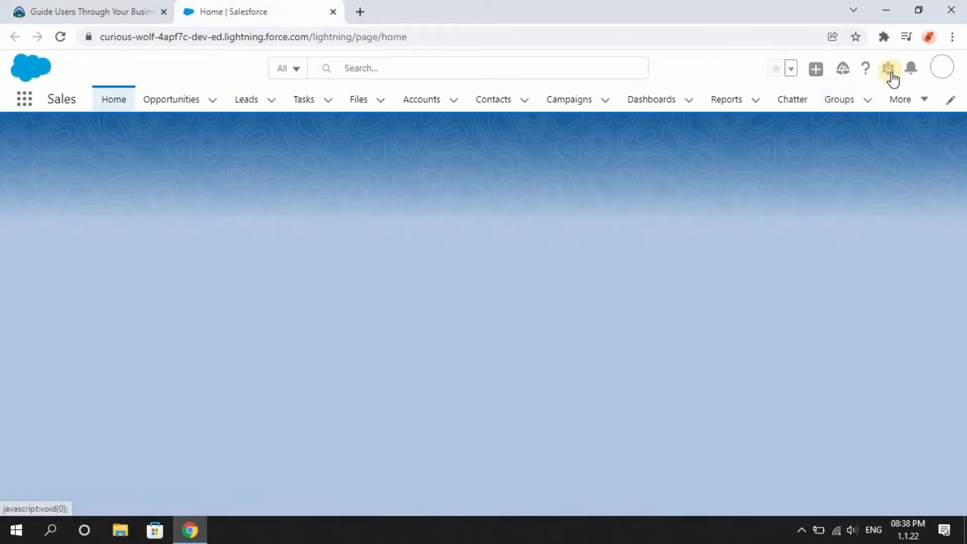
click(888, 73)
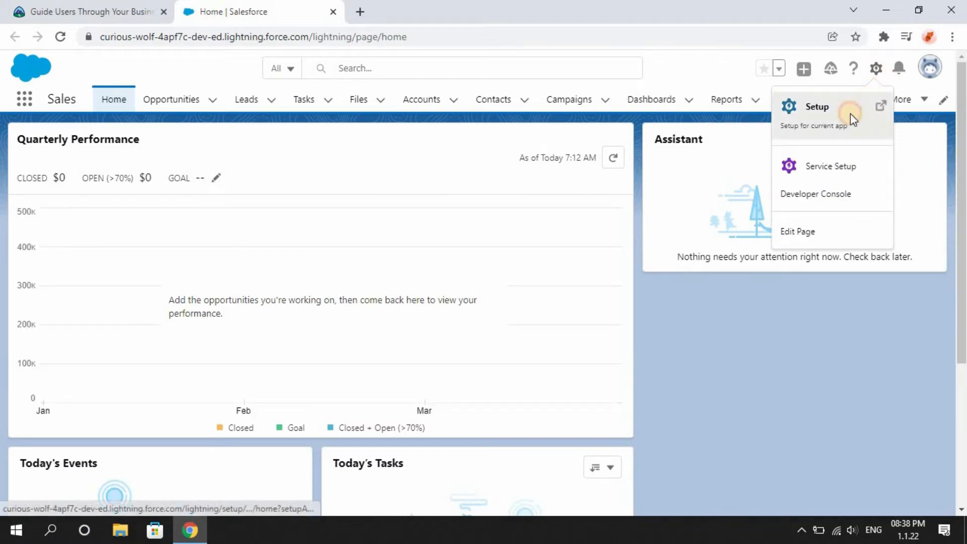
click(850, 113)
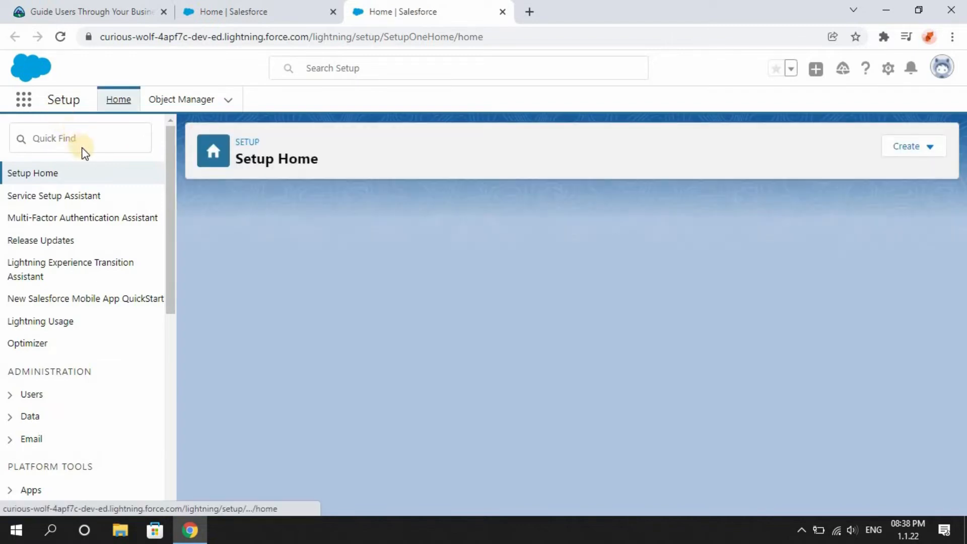
click(65, 138)
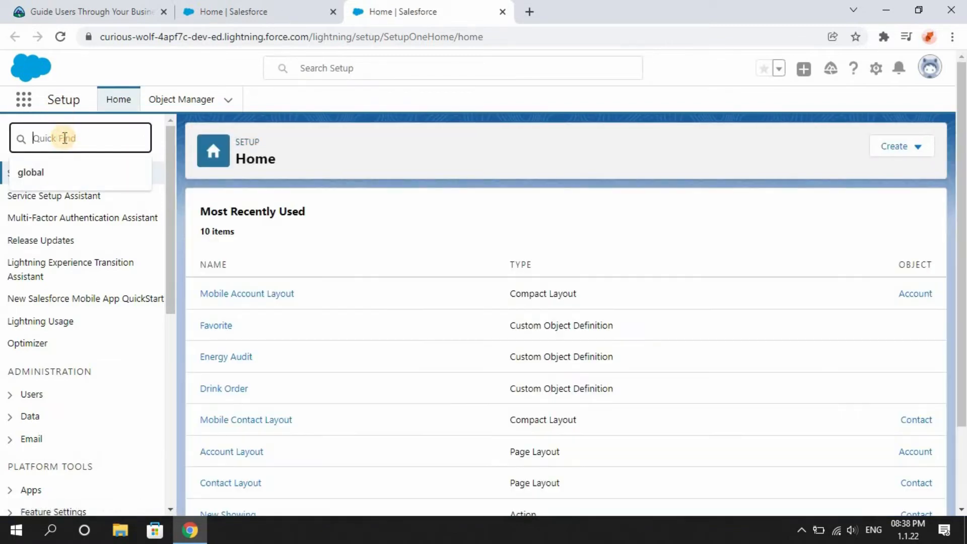
text(fl)
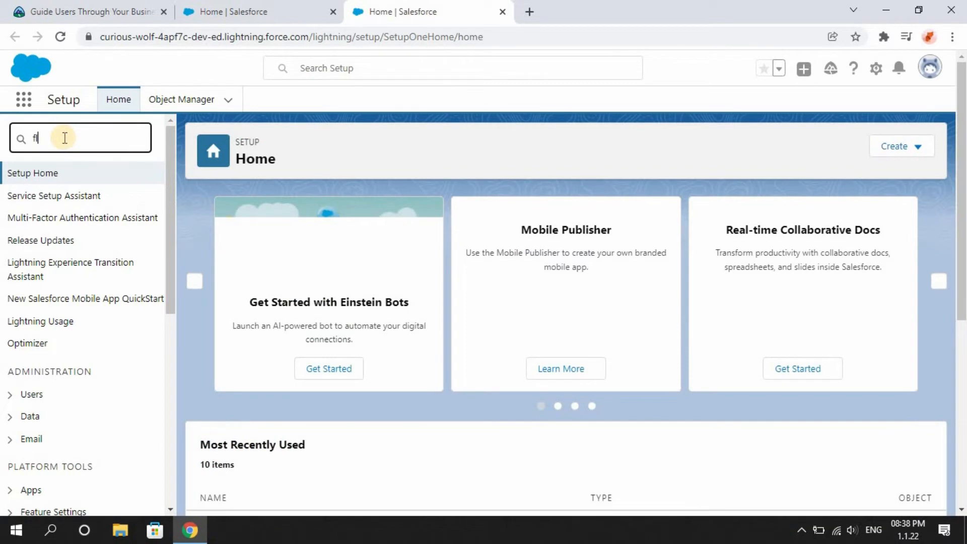
text(ow)
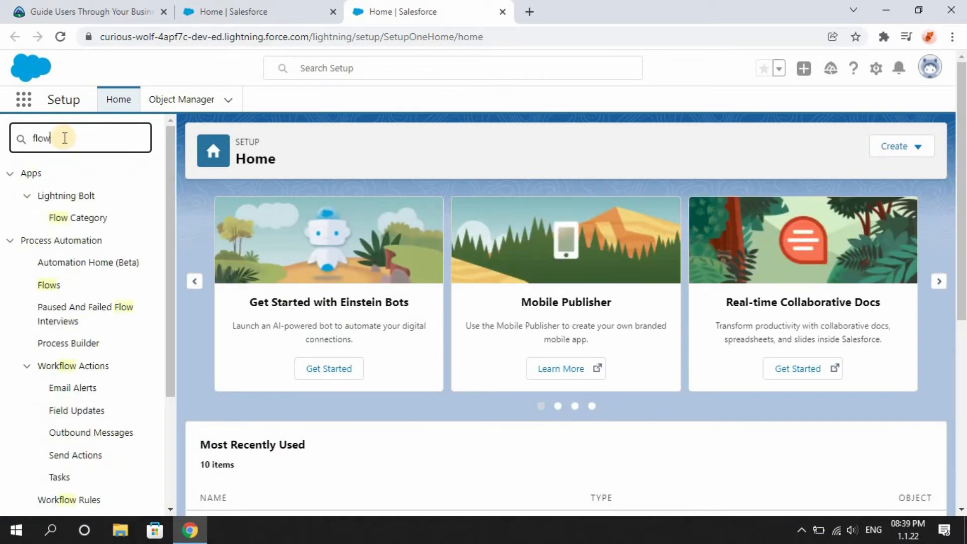
click(48, 288)
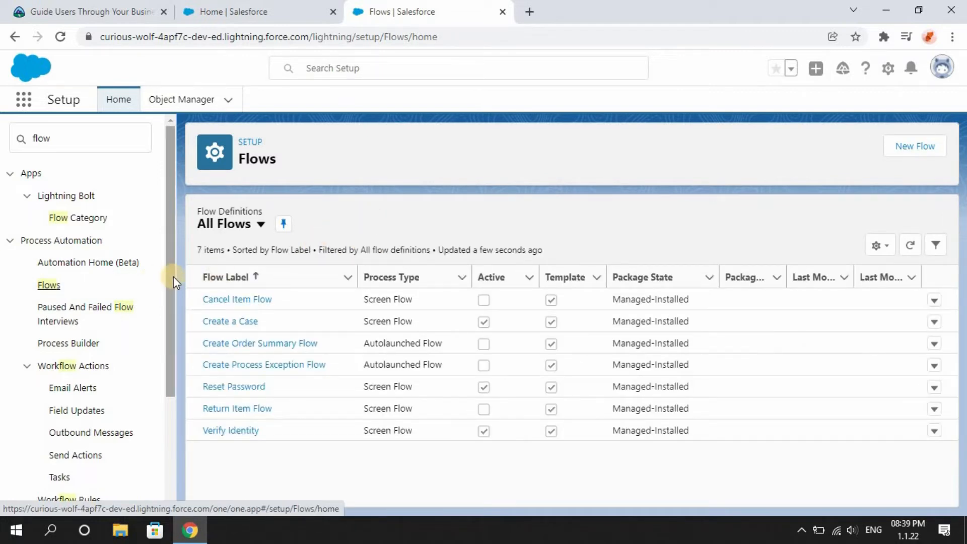
Start a new Screen Flow and choose the Freeform building layout.
drag(171, 276, 173, 424)
scroll(181, 200, up, 4)
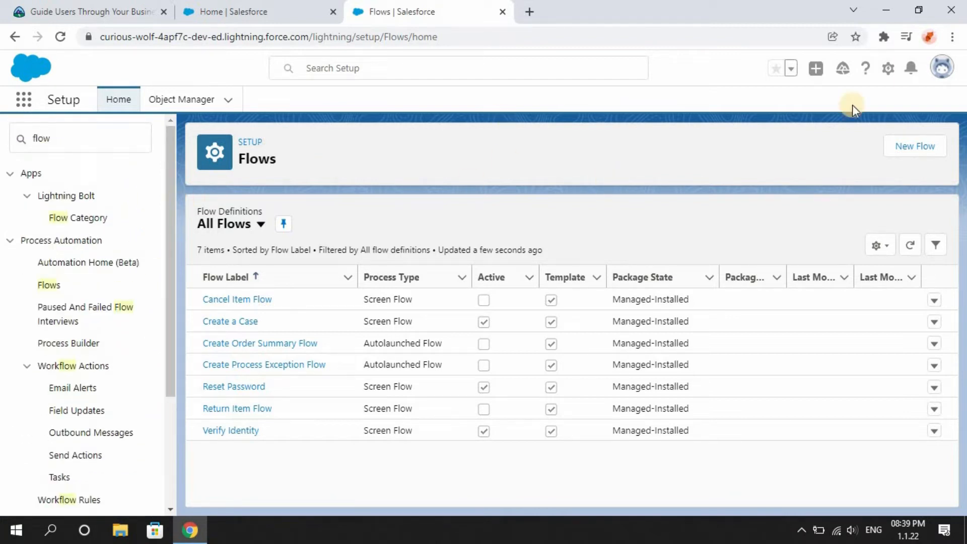
click(912, 151)
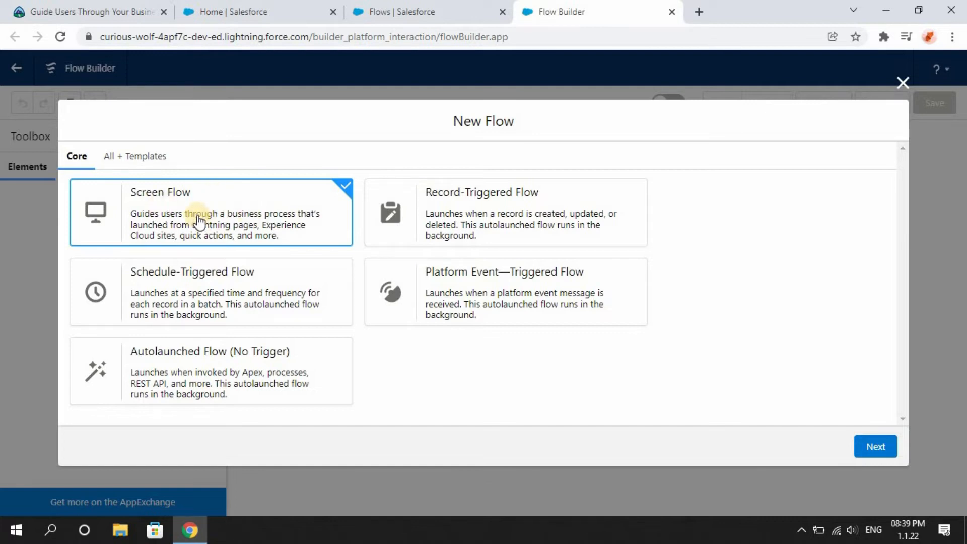
click(871, 448)
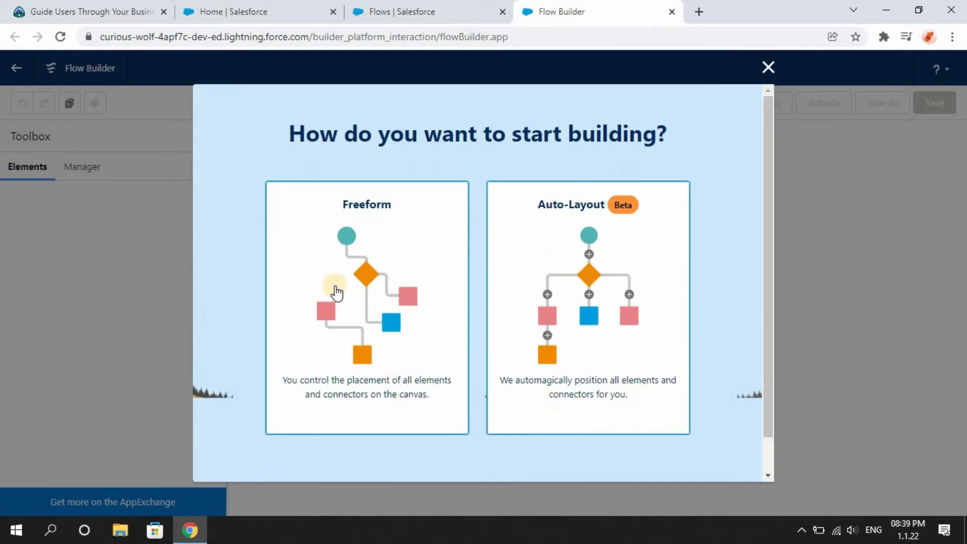
click(384, 275)
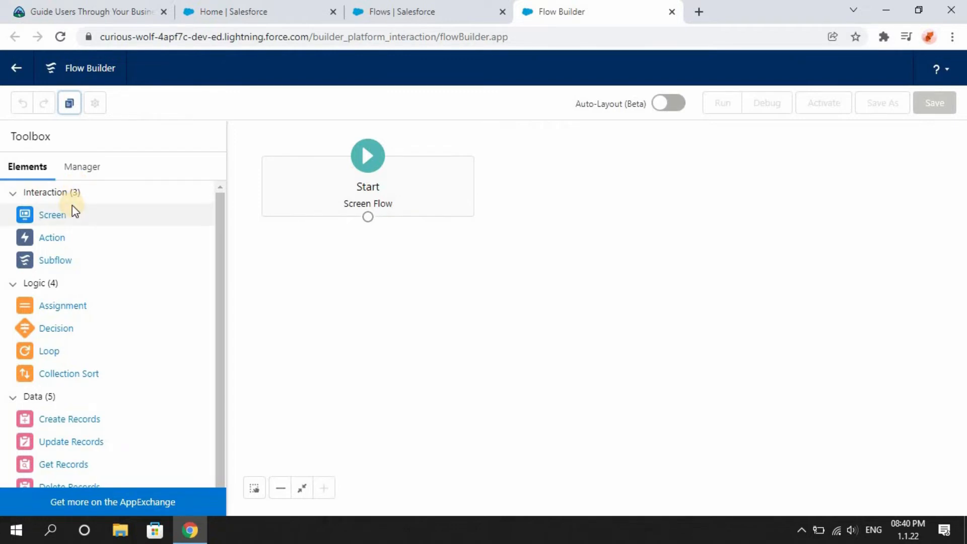
Add a Screen element to the canvas below Start and begin editing its Label field.
drag(48, 215, 373, 265)
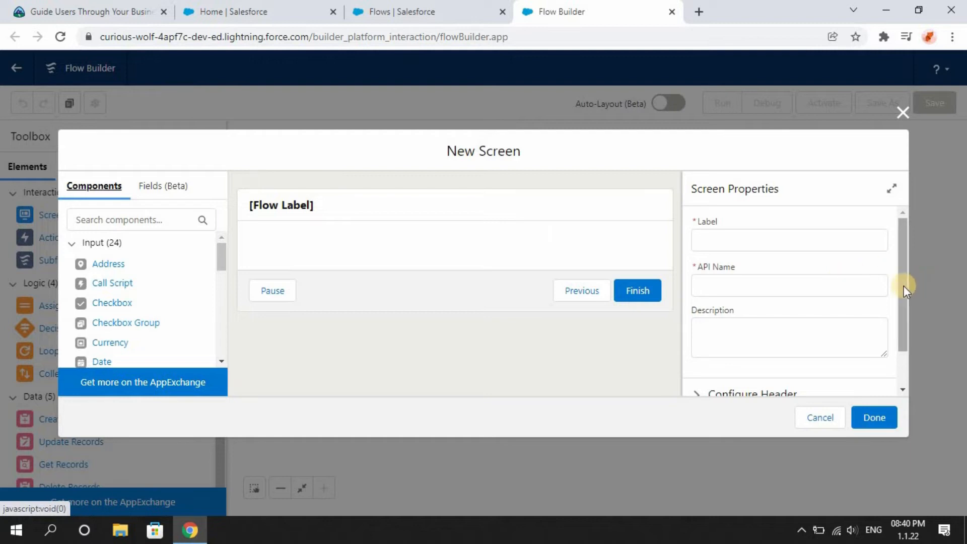
mouse_move(903, 285)
mouse_down()
mouse_move(904, 322)
mouse_move(901, 277)
mouse_up()
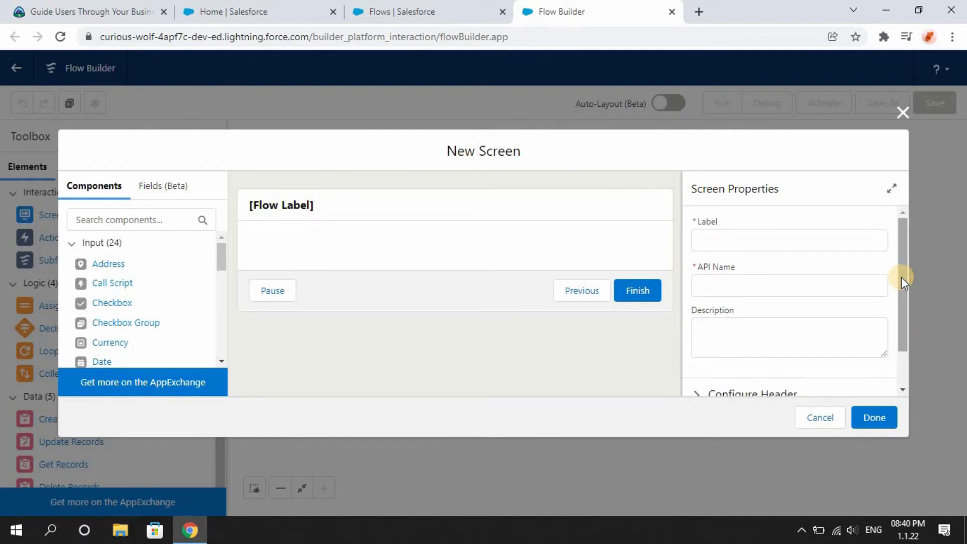
click(795, 241)
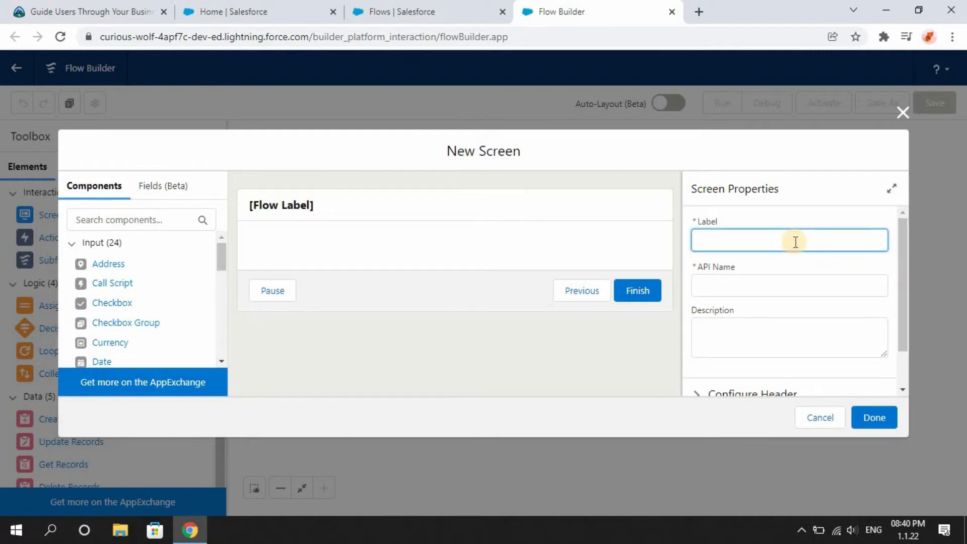
Return to the unit and open the Add a Screen to Collect User Input instructions.
click(93, 10)
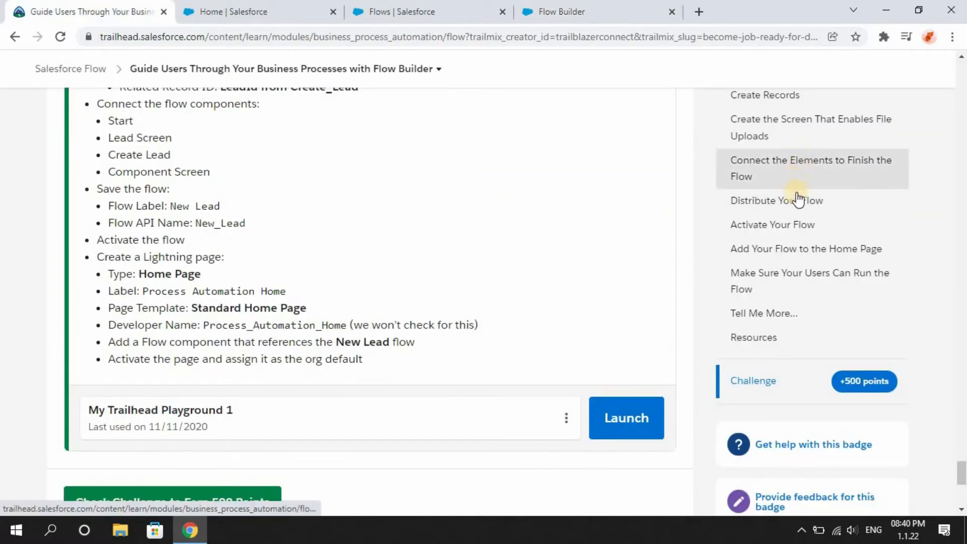
scroll(792, 134, up, 5)
scroll(790, 132, up, 15)
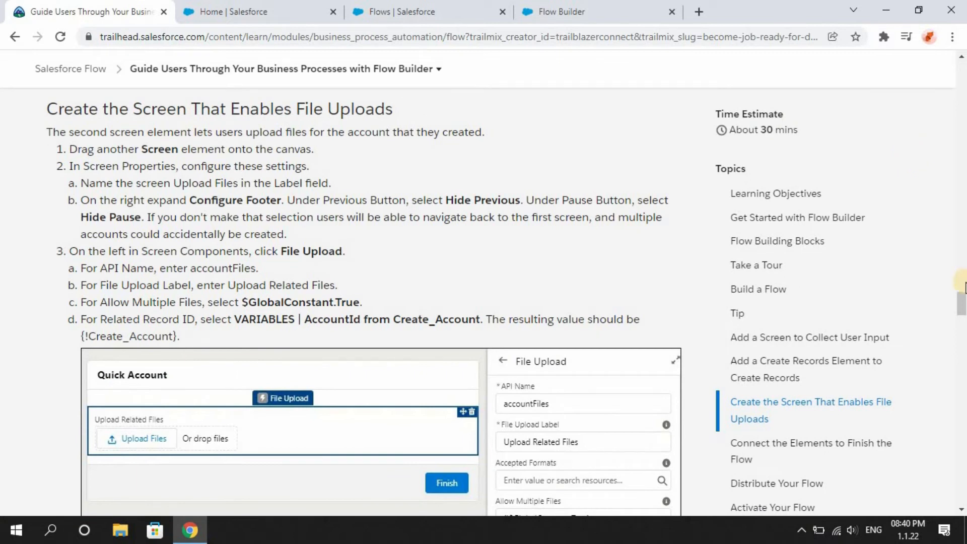
click(799, 340)
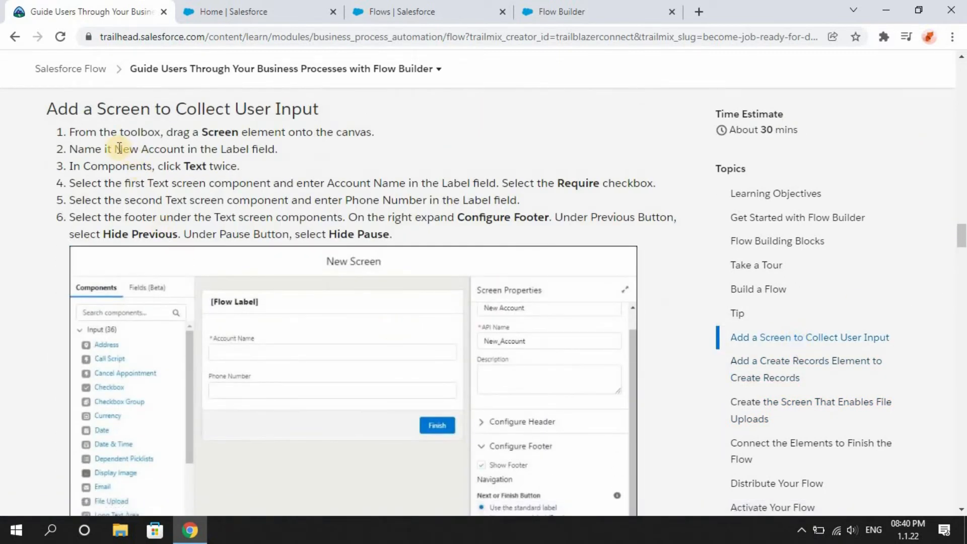
Copy New Account from the unit instructions and use it as the screen's label.
drag(115, 149, 185, 149)
key(ctrl+c)
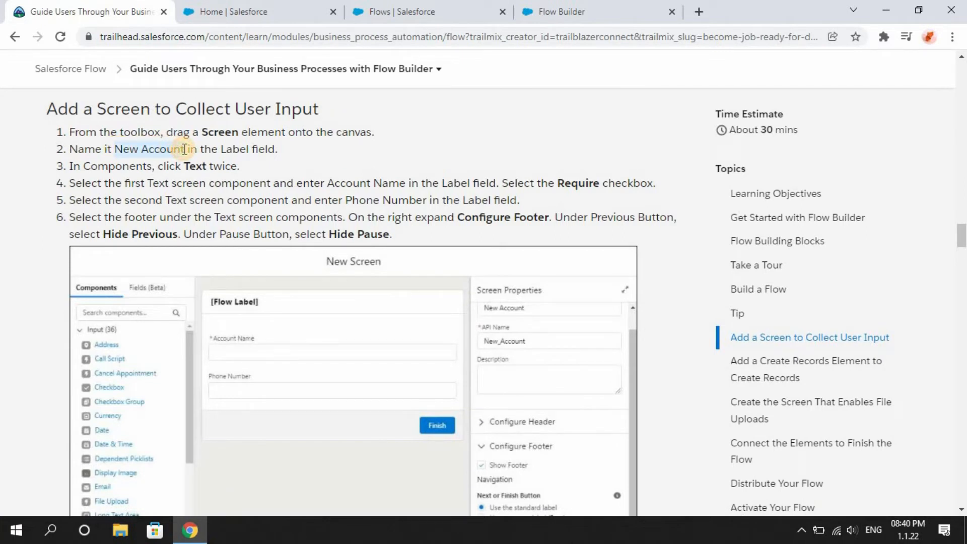
click(552, 11)
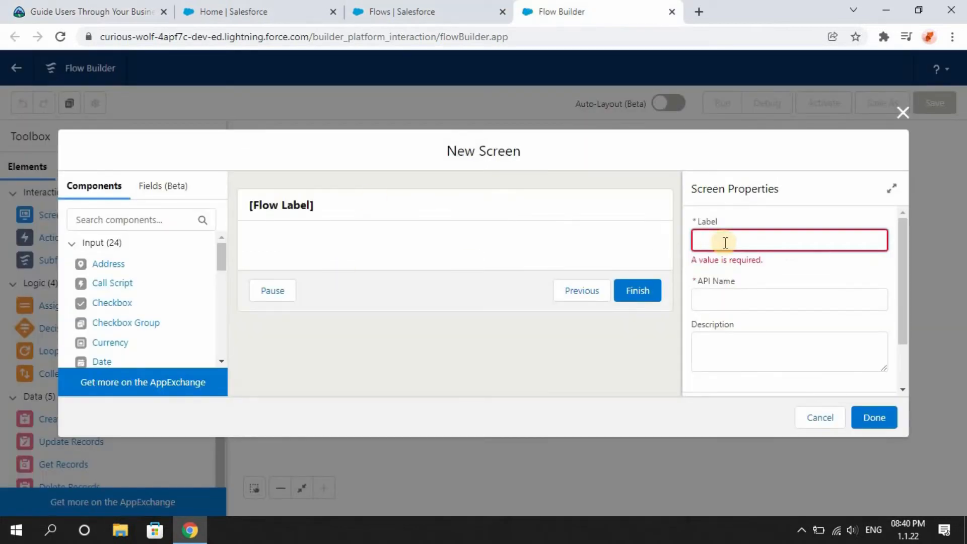
key(ctrl+v)
click(758, 276)
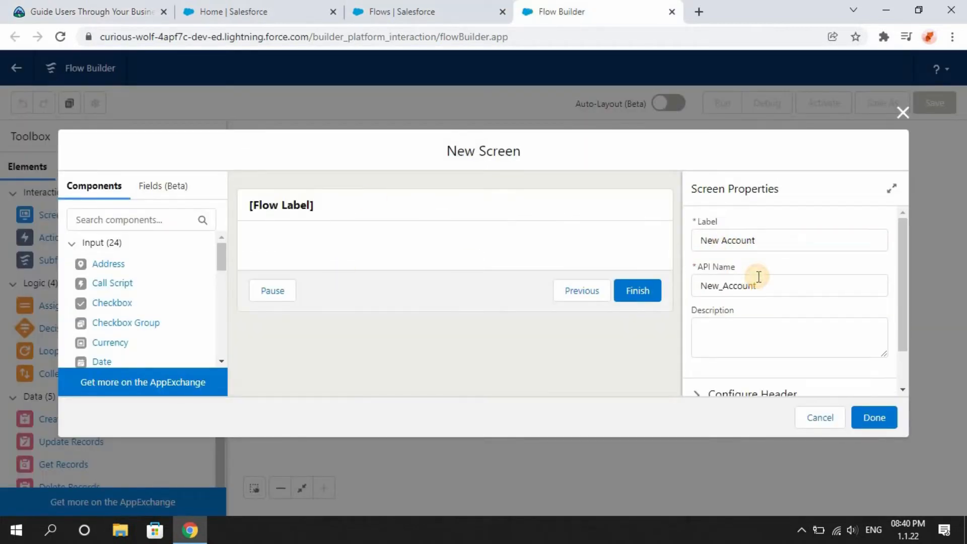
scroll(904, 341, down, 1)
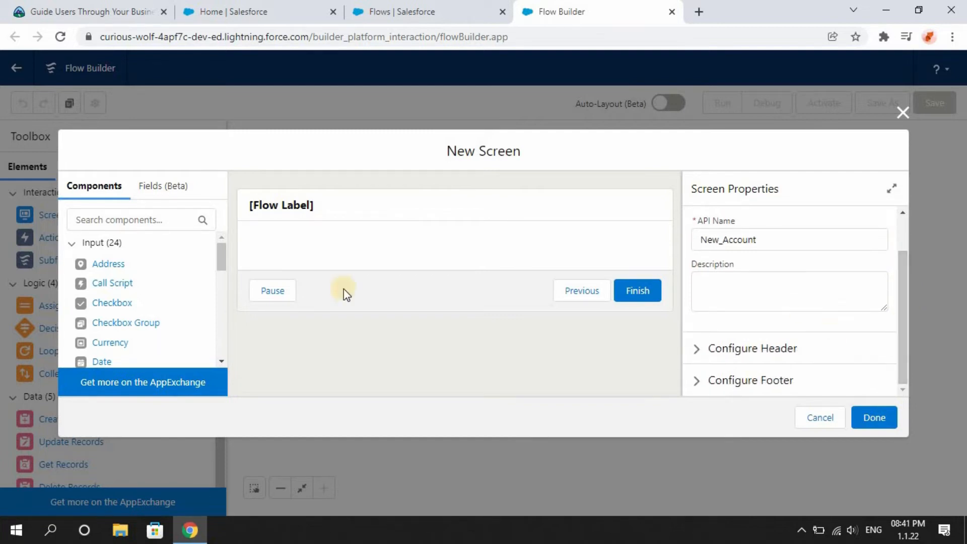
Search the screen components for text and add two Text components to the screen.
click(154, 217)
text(tex)
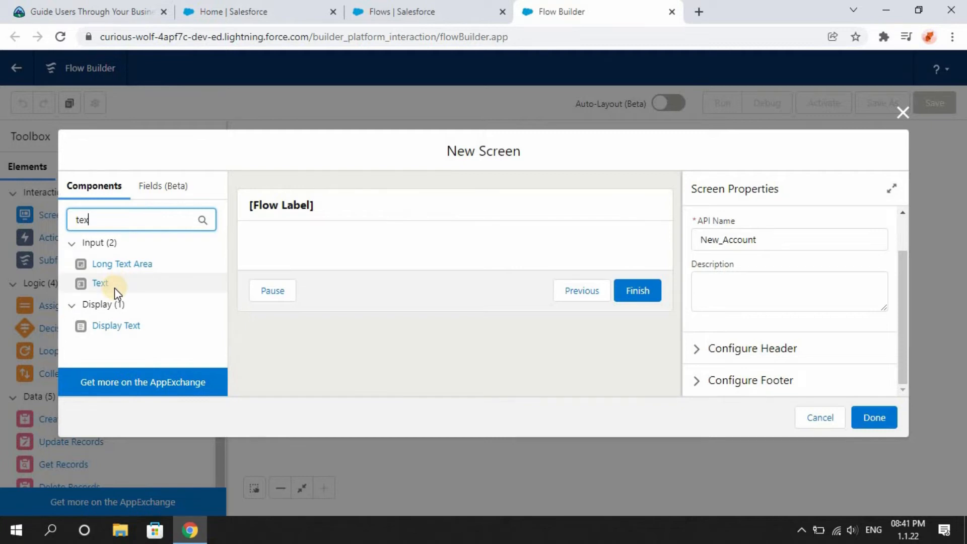
click(114, 288)
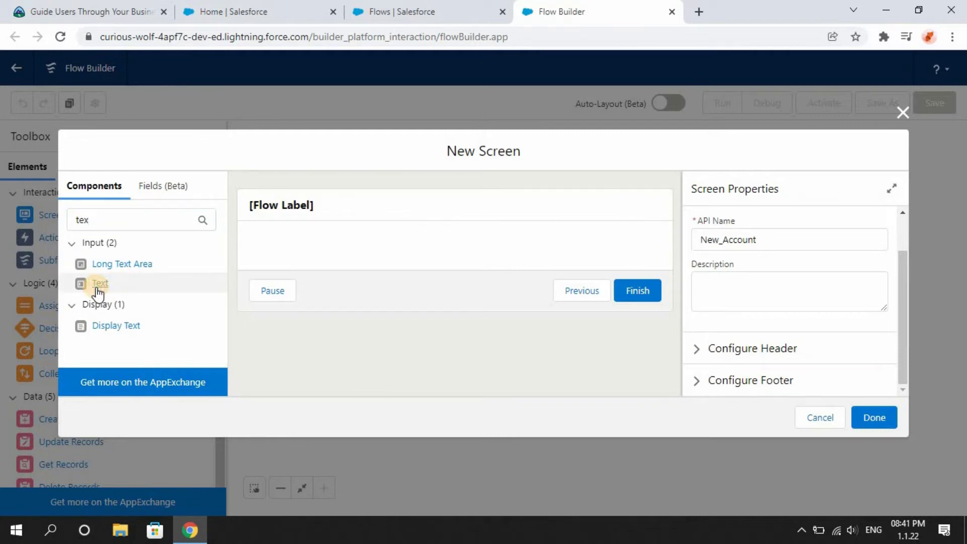
click(98, 284)
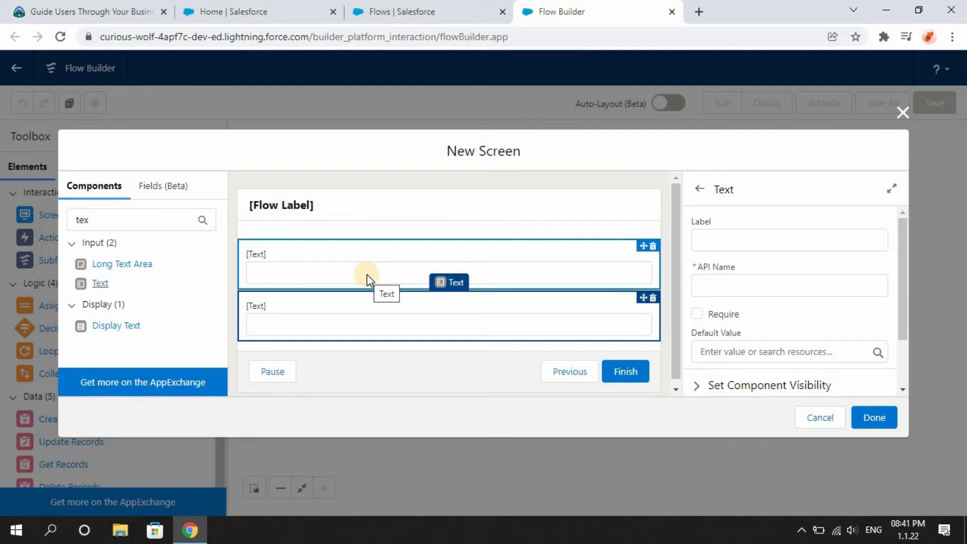
Label the first Text component Account Name and mark it as required.
click(277, 274)
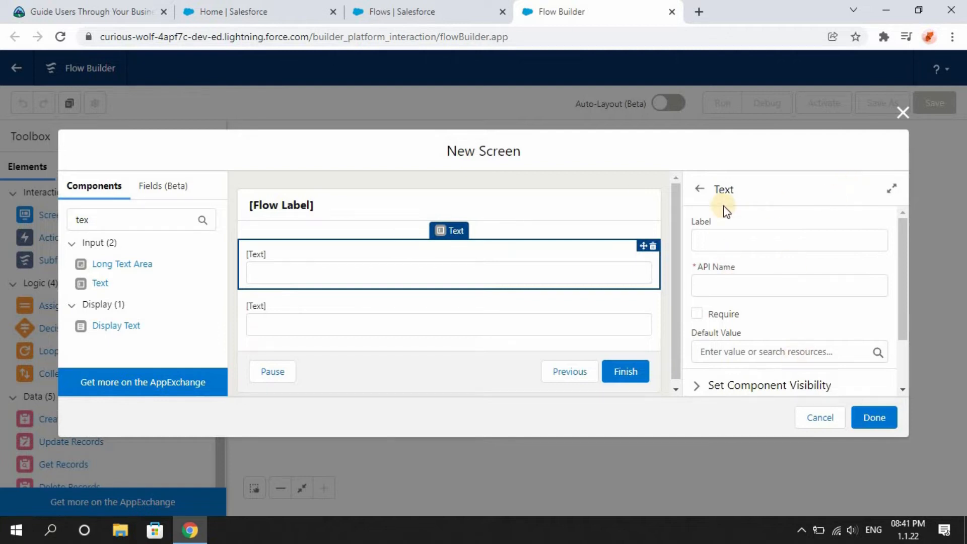
click(737, 242)
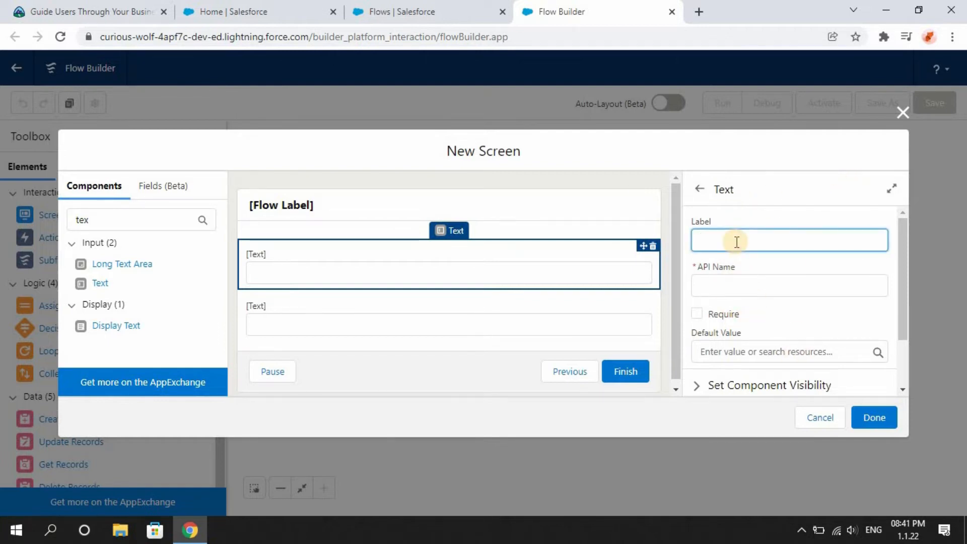
text(Account Name)
click(739, 263)
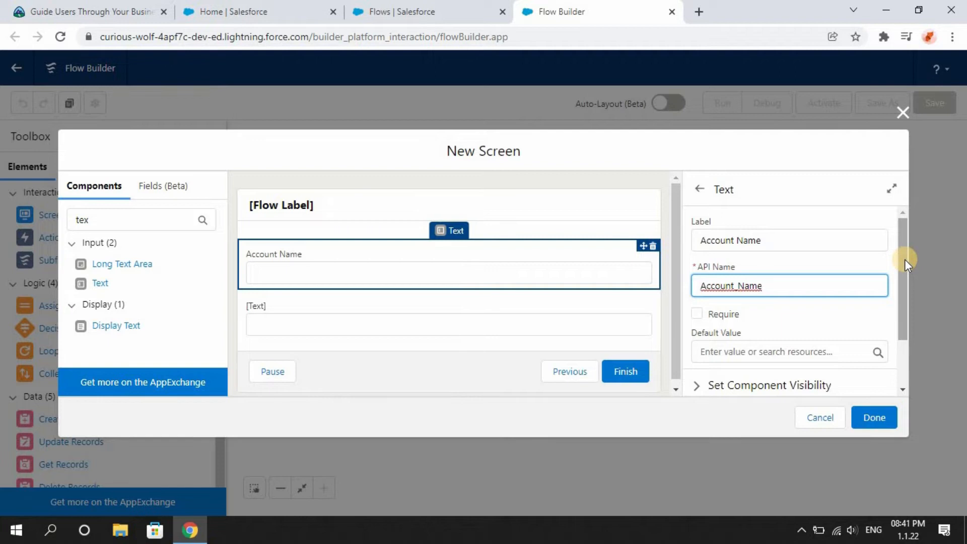
drag(904, 259, 905, 285)
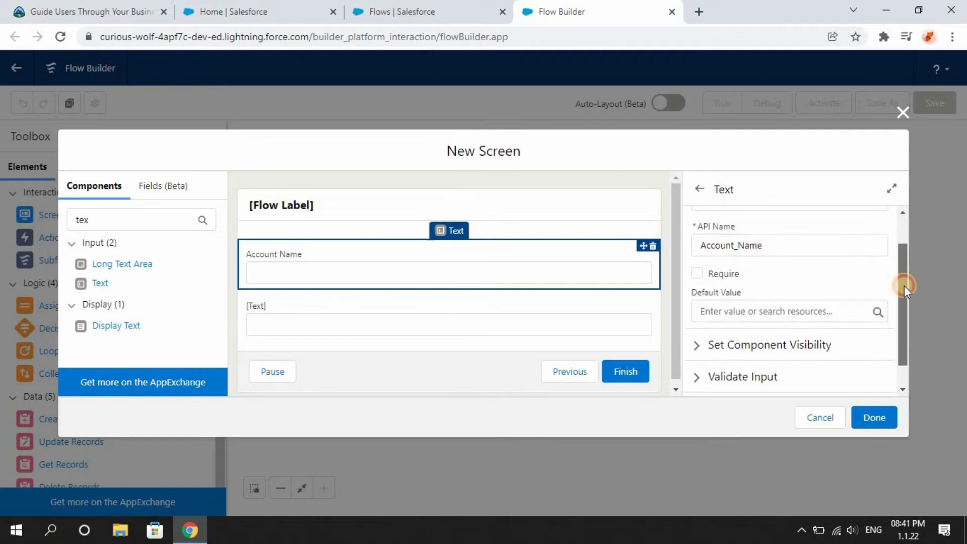
click(697, 274)
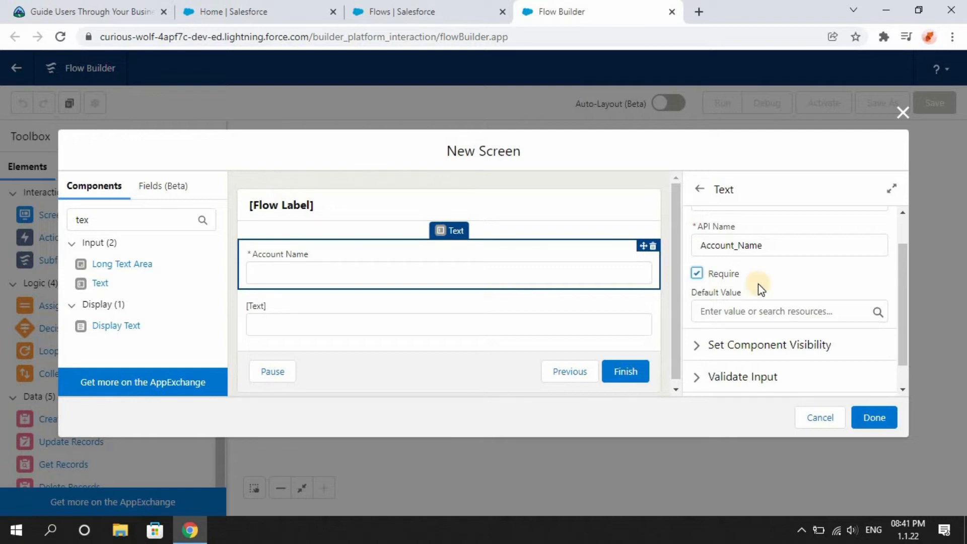
scroll(903, 372, down, 1)
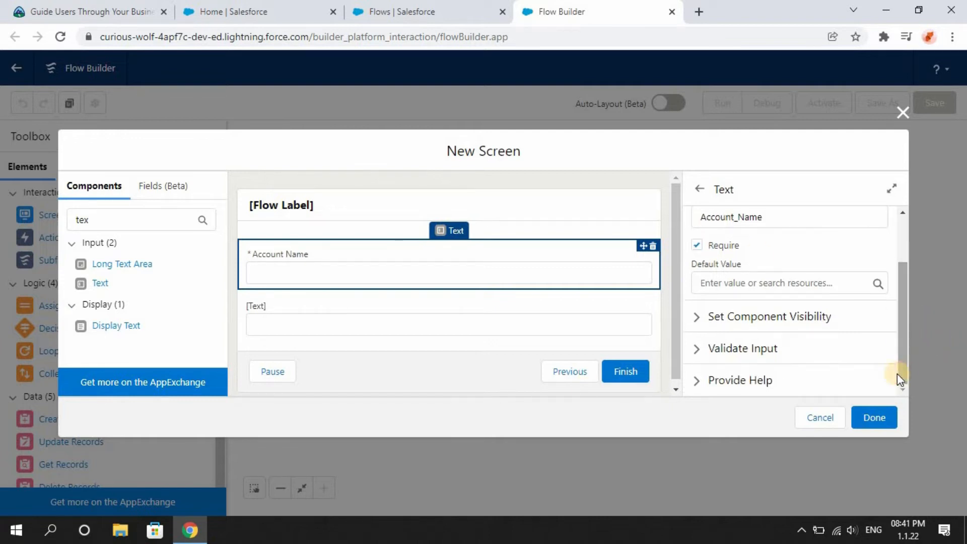
Label the second Text component Phone Number.
click(390, 318)
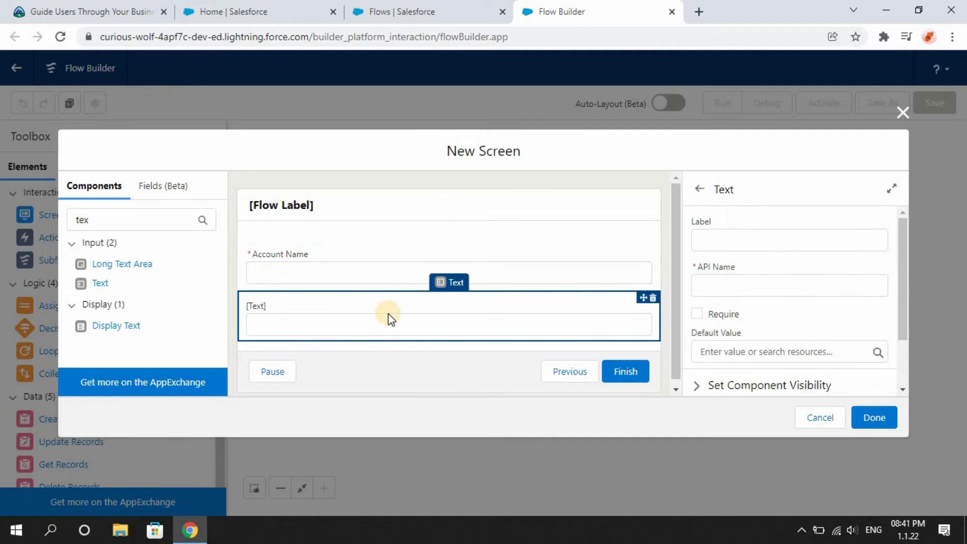
click(774, 248)
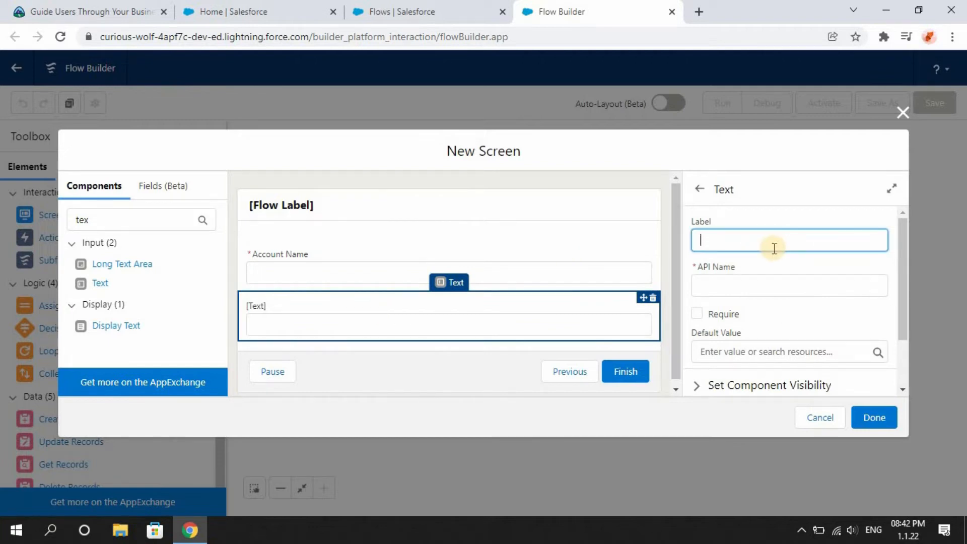
text(Phone Numb)
text(er)
click(769, 268)
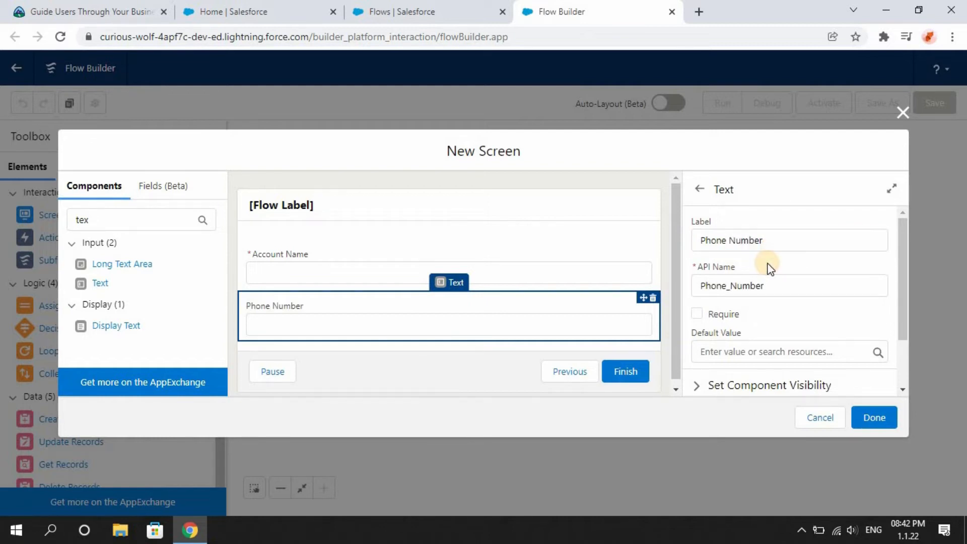
Configure the screen footer to hide the Previous and Pause buttons, then save the screen.
click(466, 384)
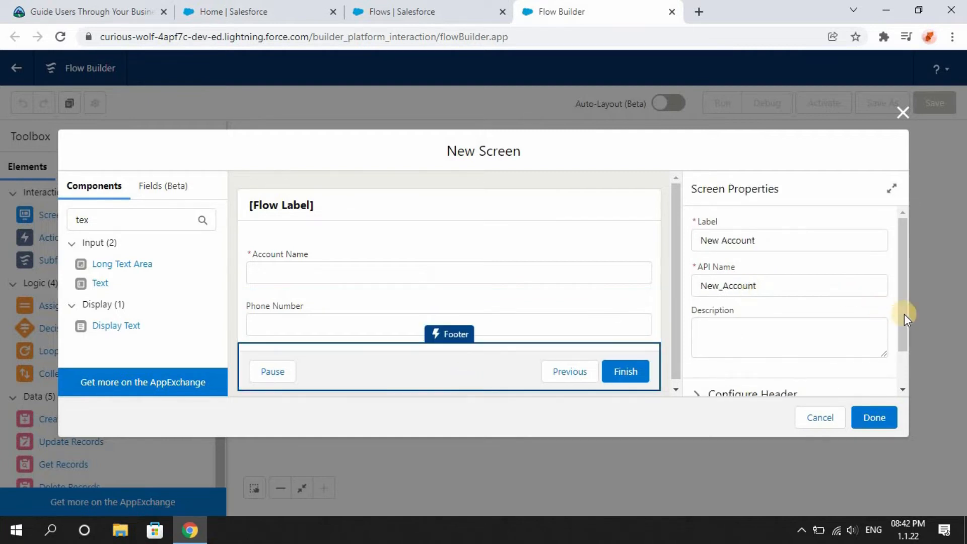
drag(904, 315, 908, 368)
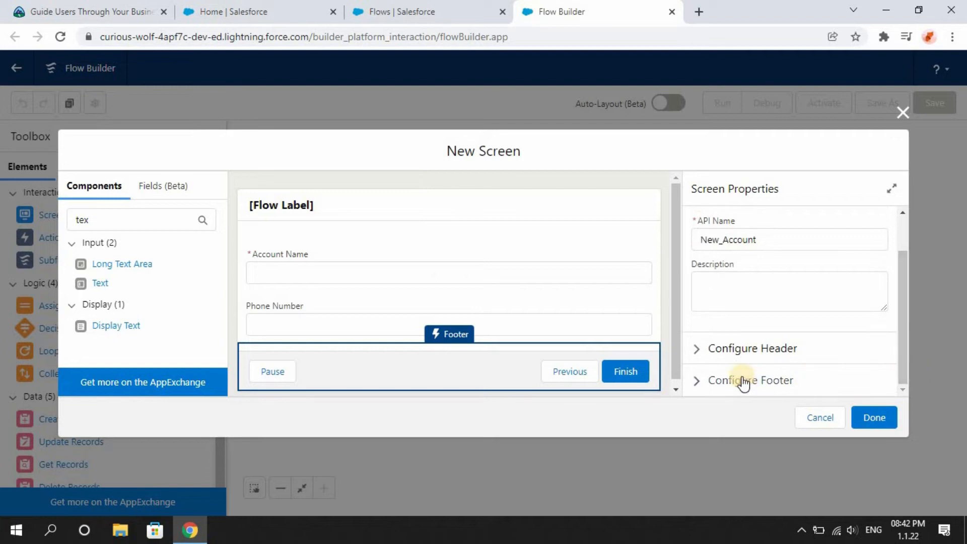
click(697, 380)
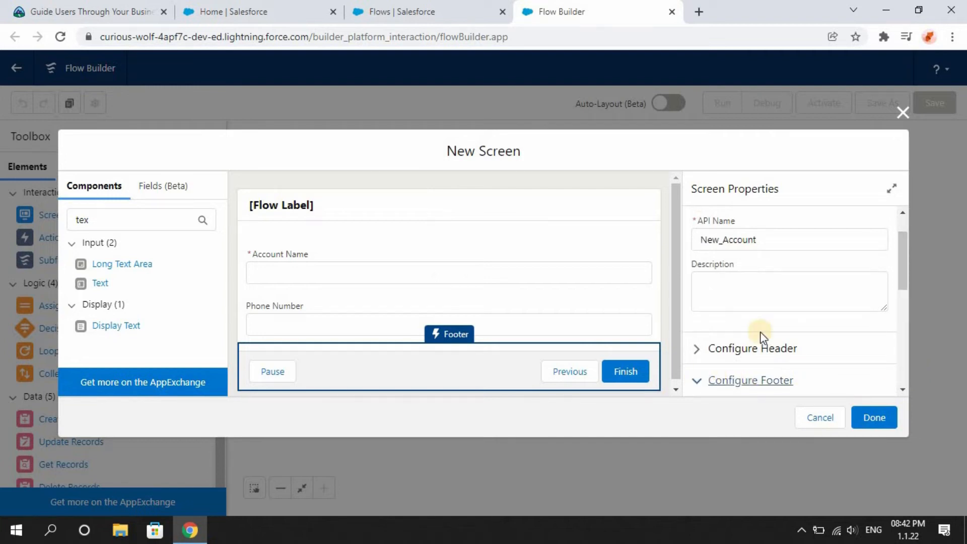
drag(906, 273, 908, 320)
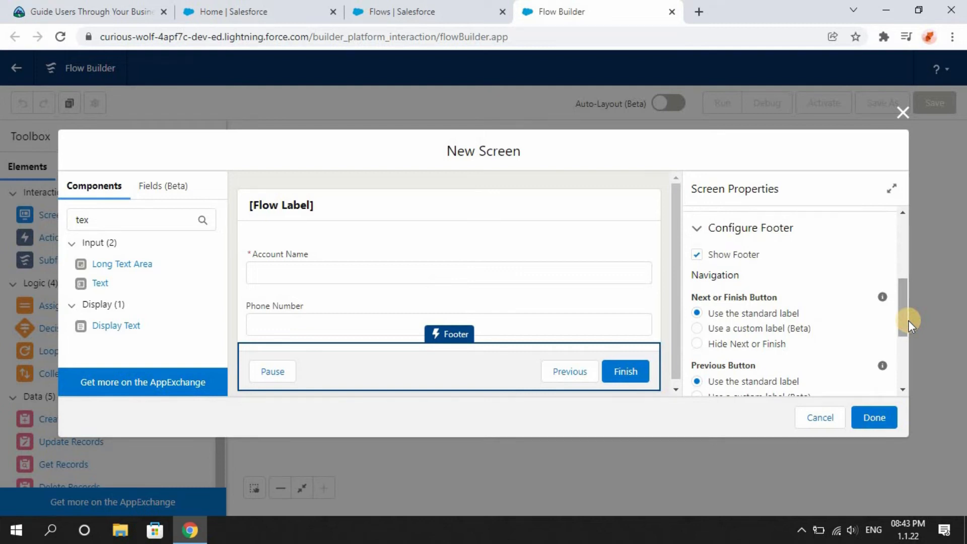
drag(908, 322, 908, 349)
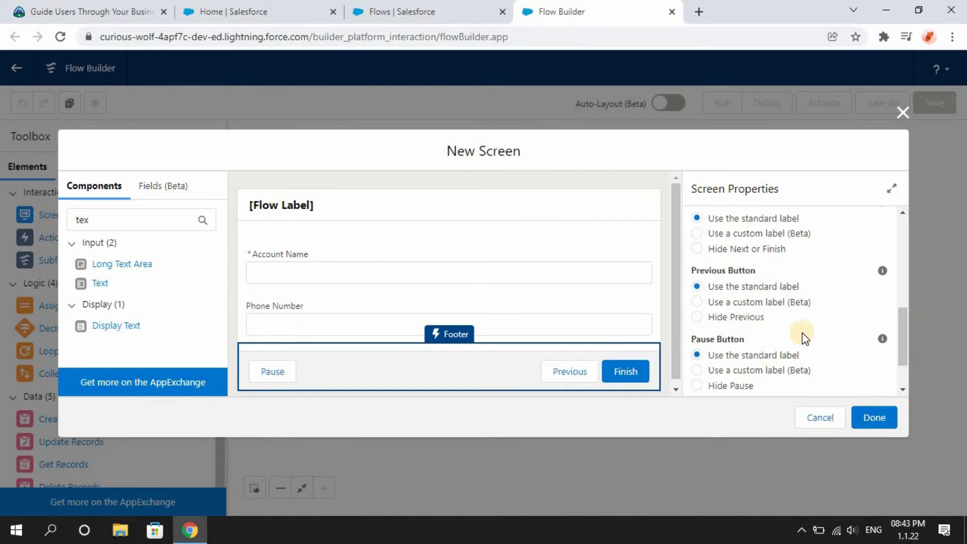
click(699, 316)
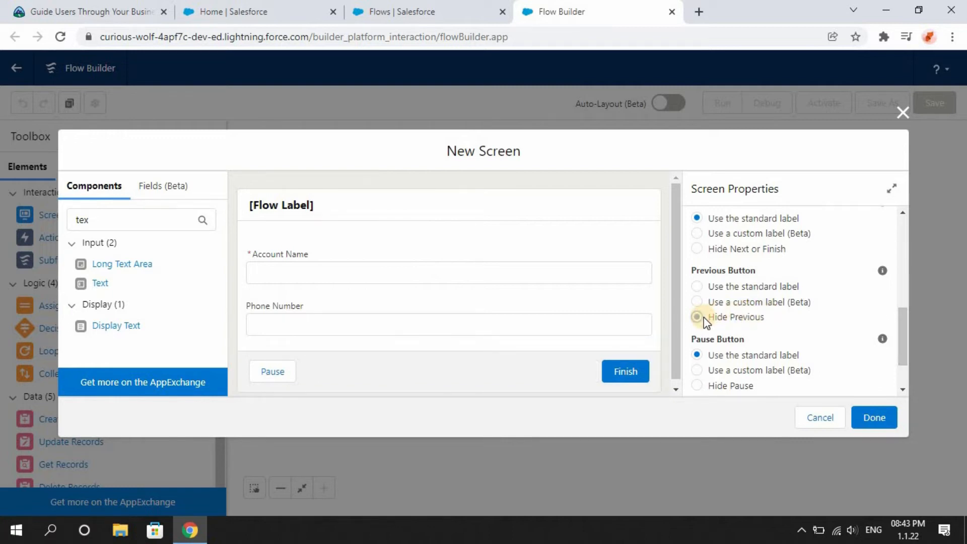
click(697, 386)
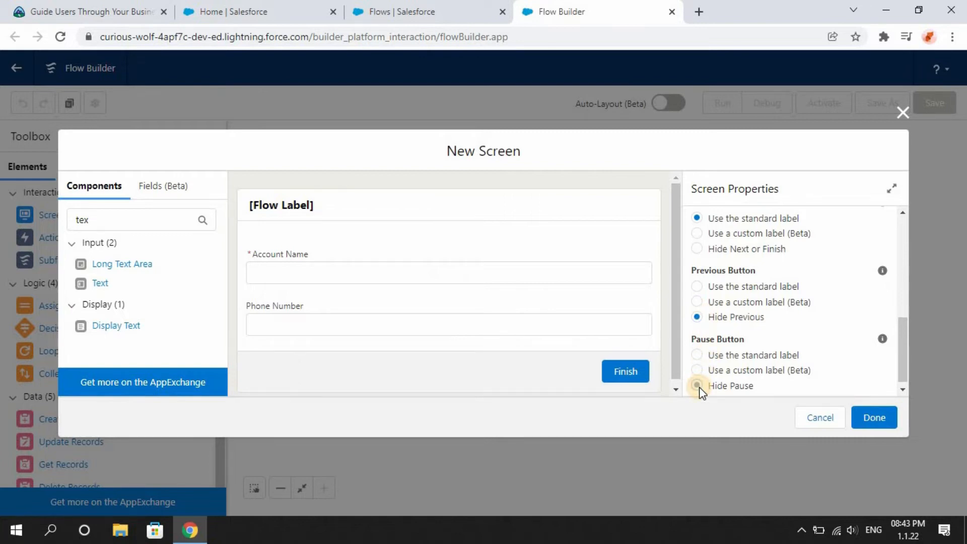
click(884, 410)
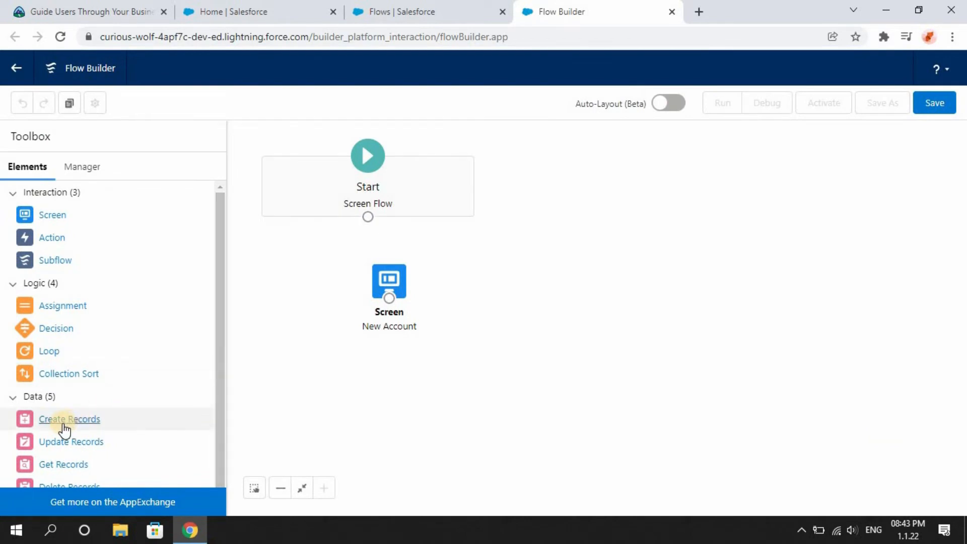
Add a Create Records element to the canvas and label it Create Account, copied from the unit instructions.
drag(63, 423, 467, 346)
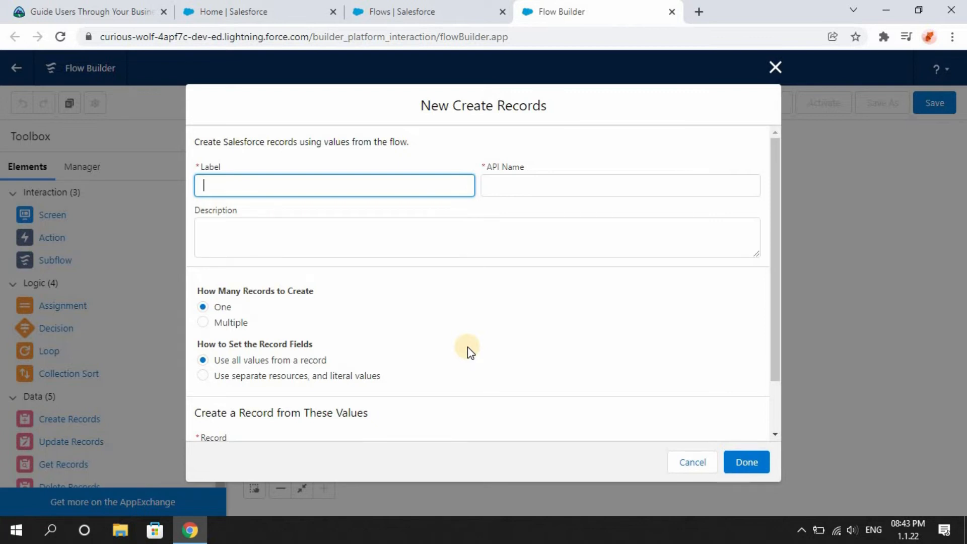
click(145, 8)
click(843, 373)
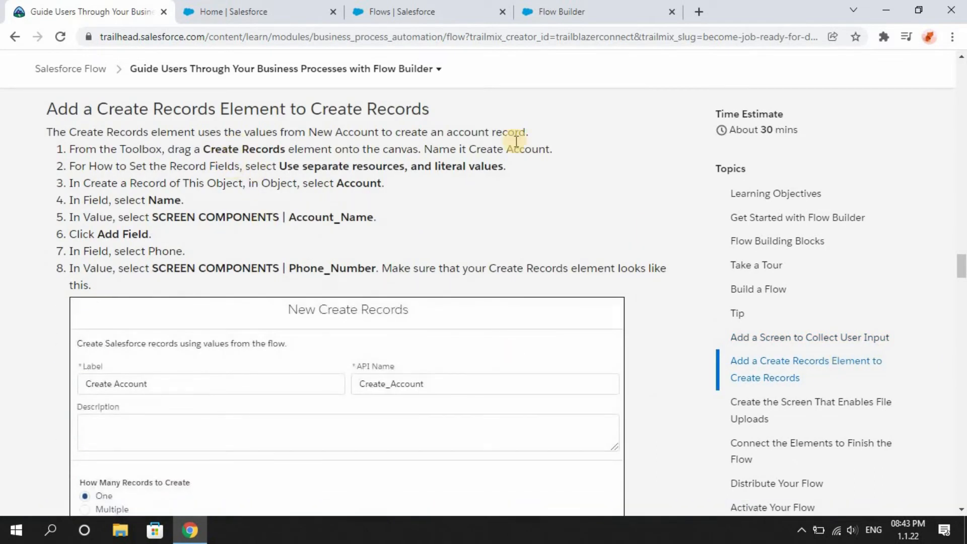
drag(469, 148, 551, 147)
key(ctrl+c)
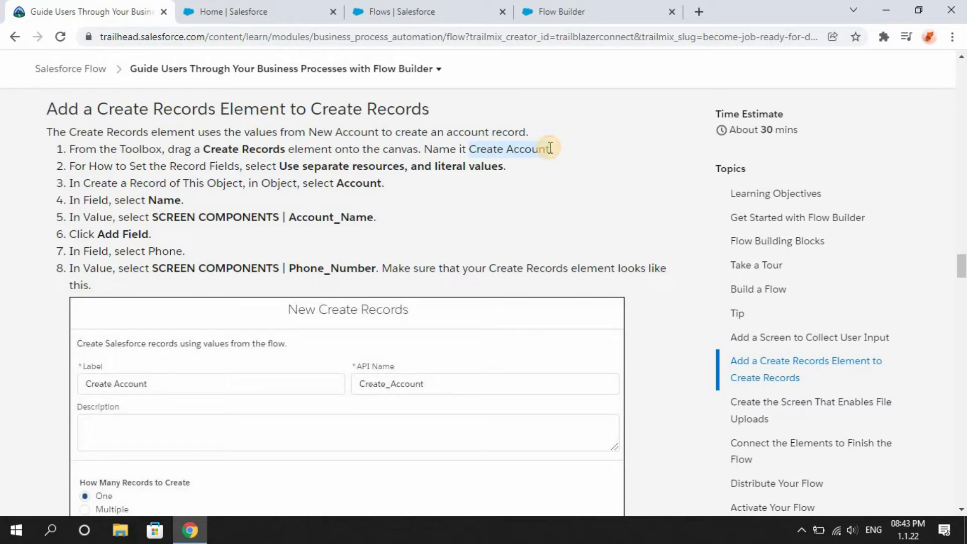
click(574, 11)
click(328, 182)
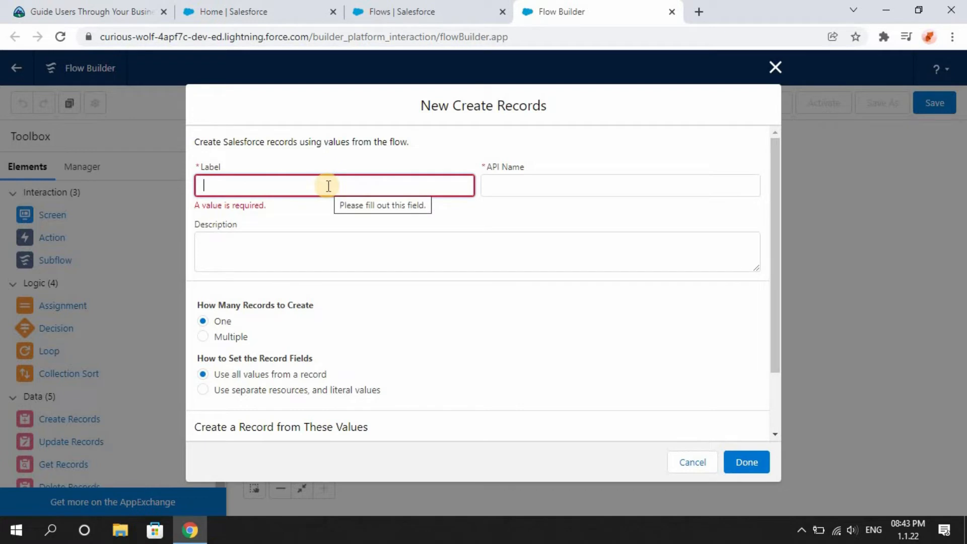
key(ctrl+v)
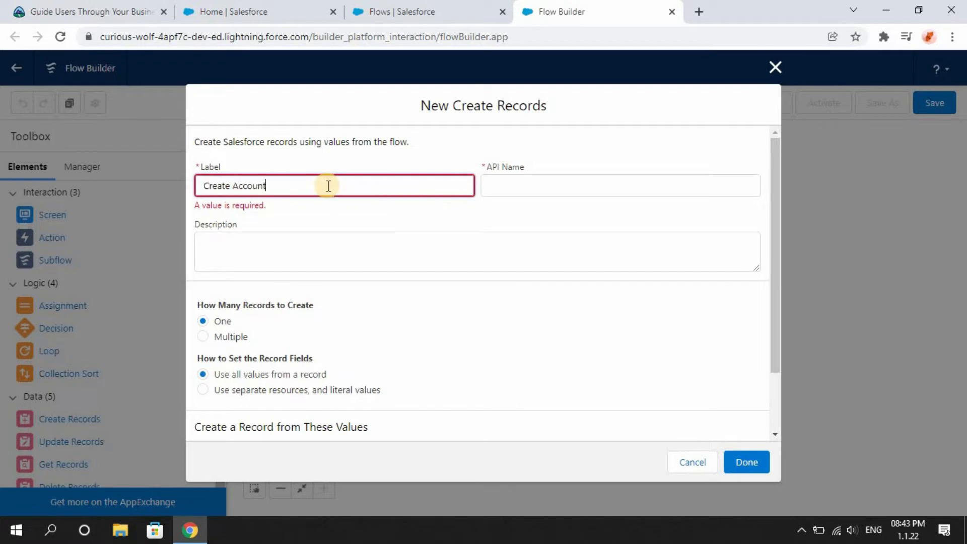
click(451, 204)
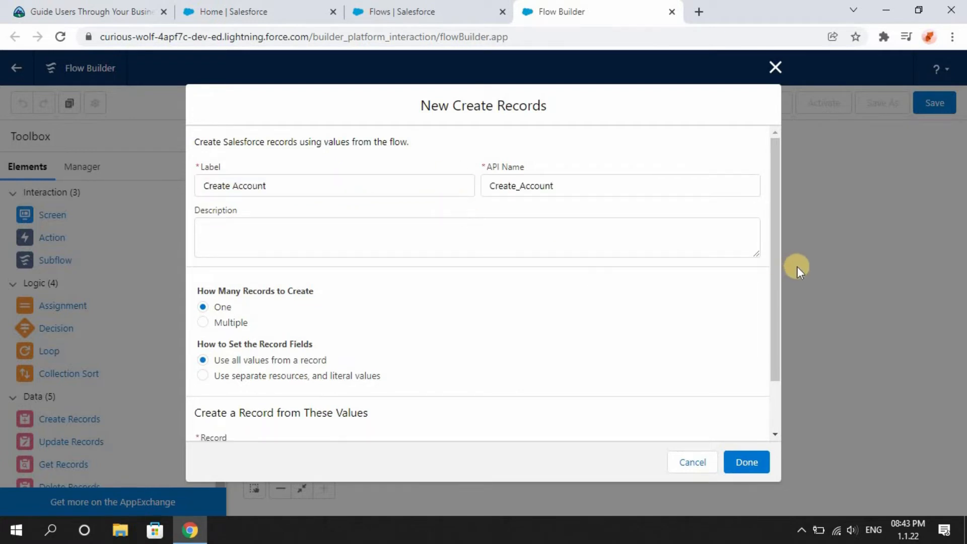
Set the record fields to use separate resources and literal values, and choose Account as the object.
scroll(775, 309, down, 2)
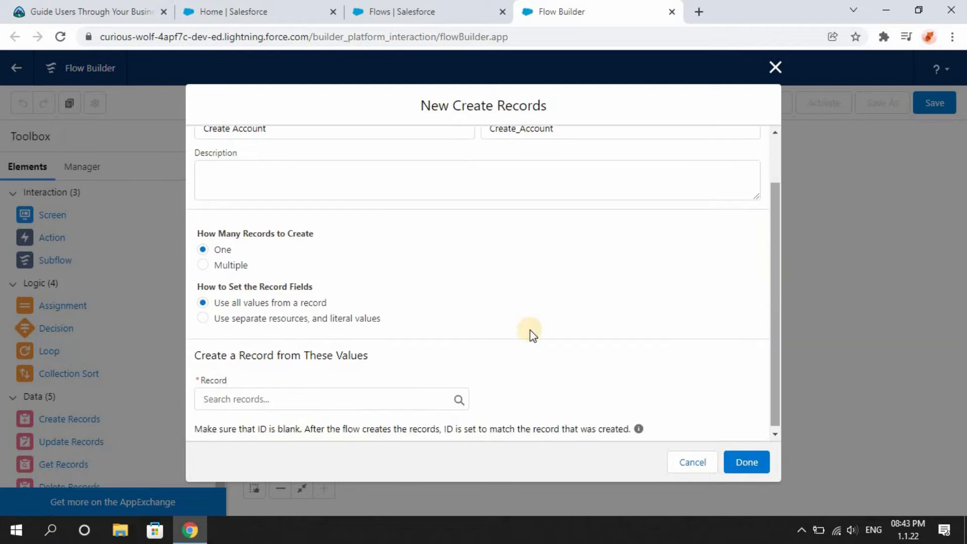
click(205, 319)
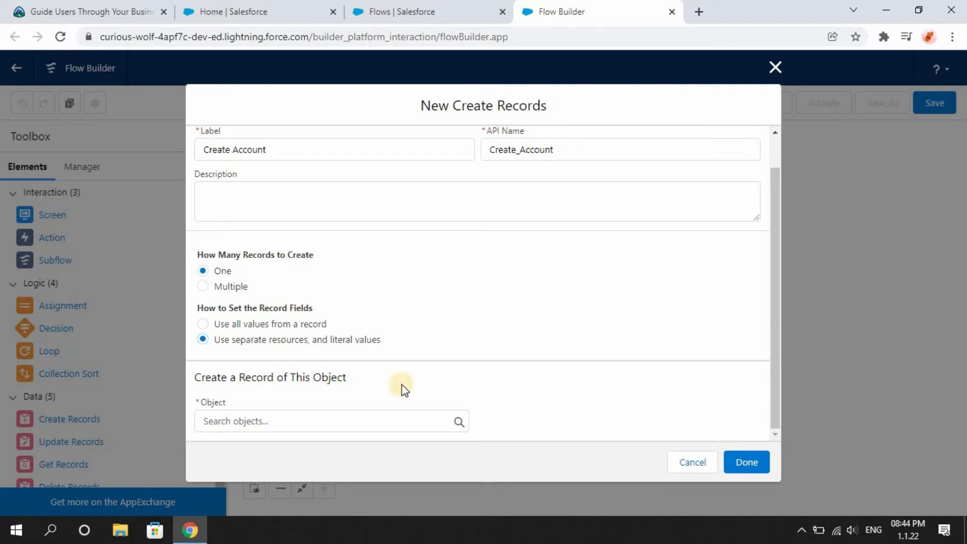
click(242, 421)
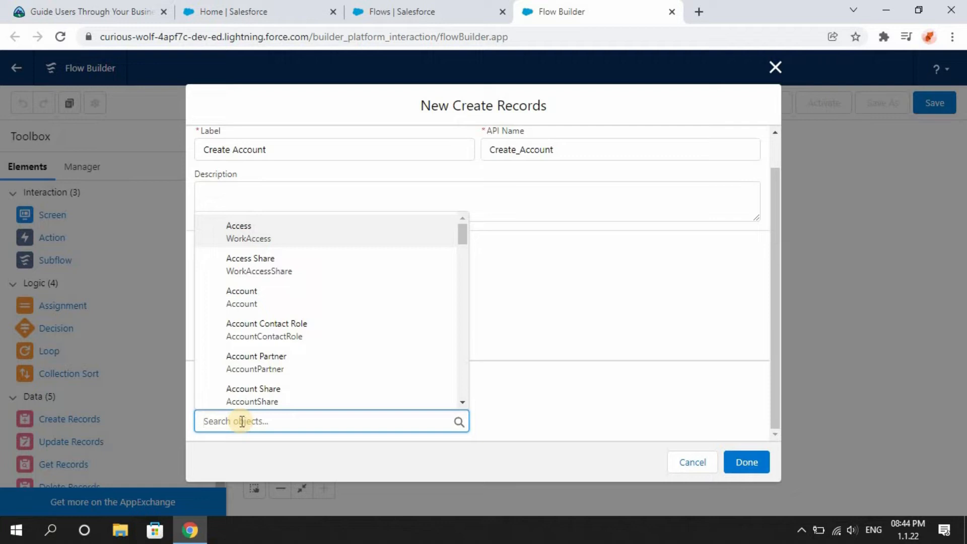
click(264, 298)
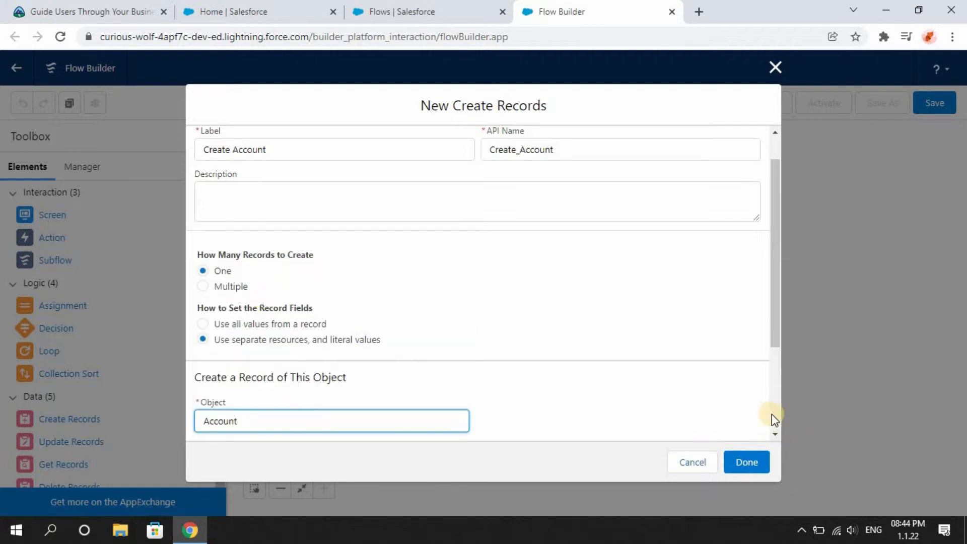
click(775, 429)
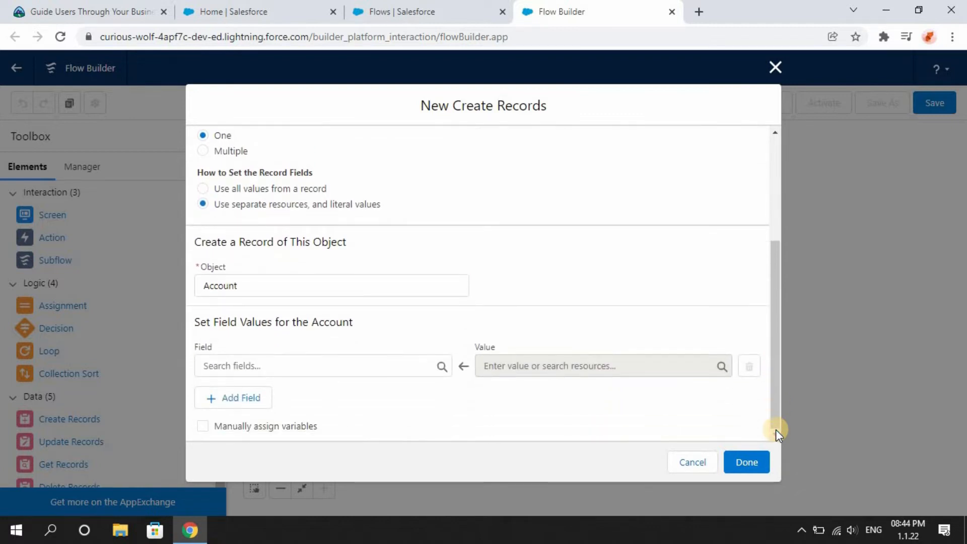
Add a field assignment for the account's Name field.
click(352, 366)
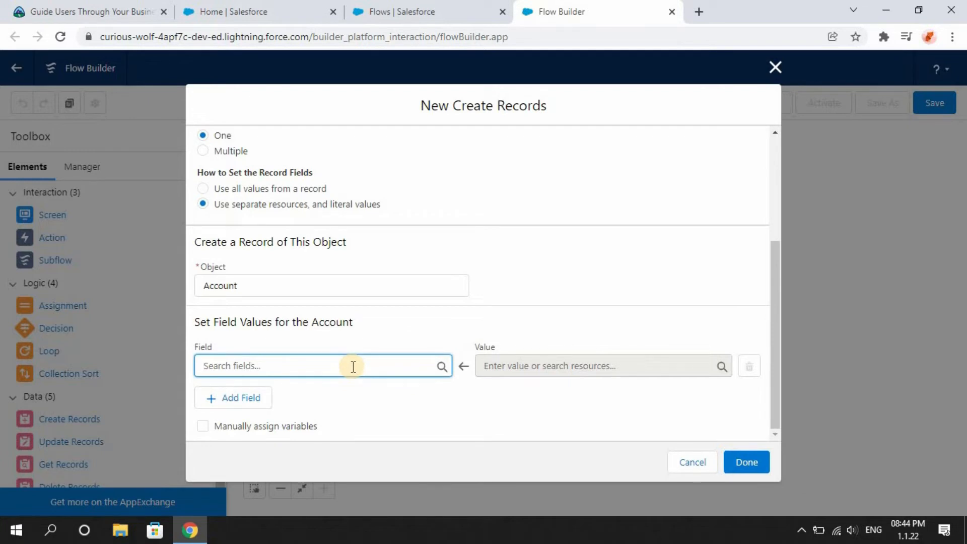
click(353, 366)
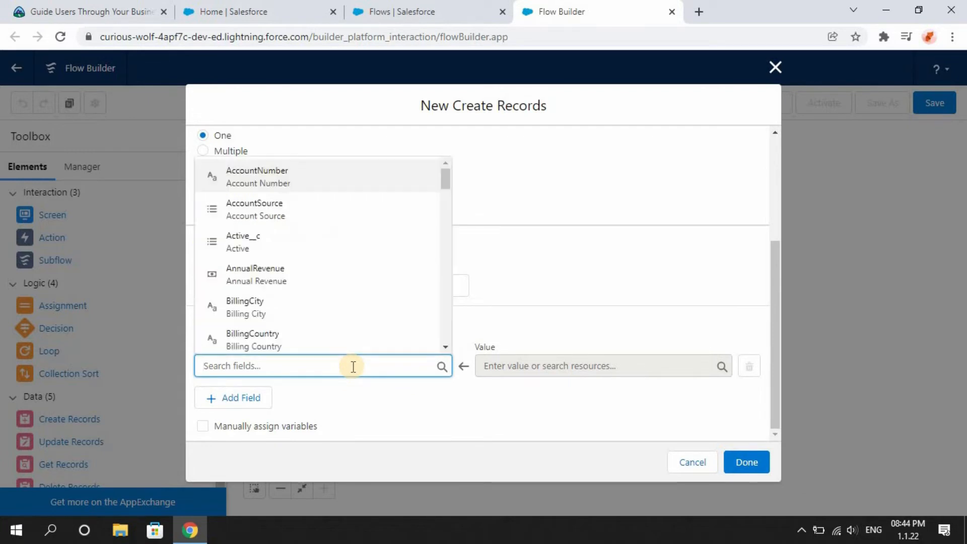
text(nam)
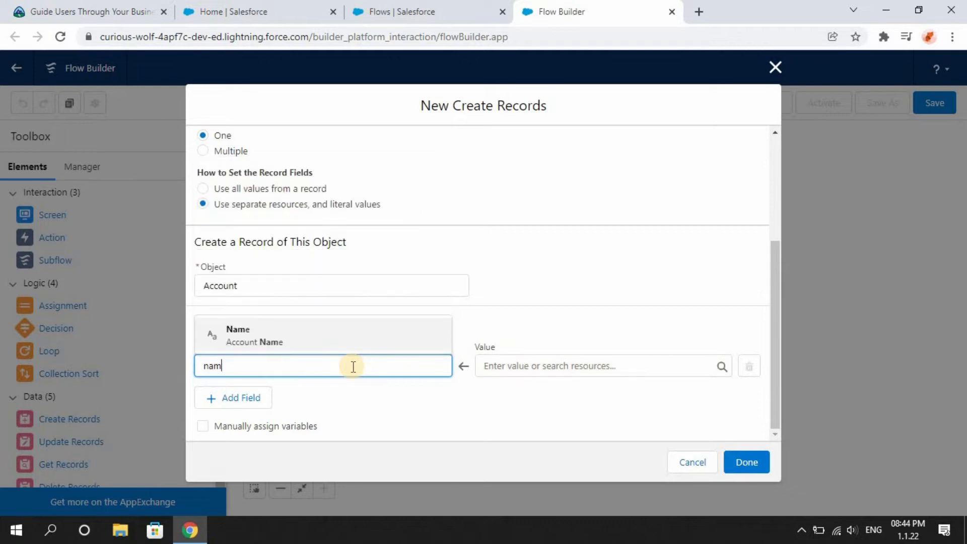
key(Return)
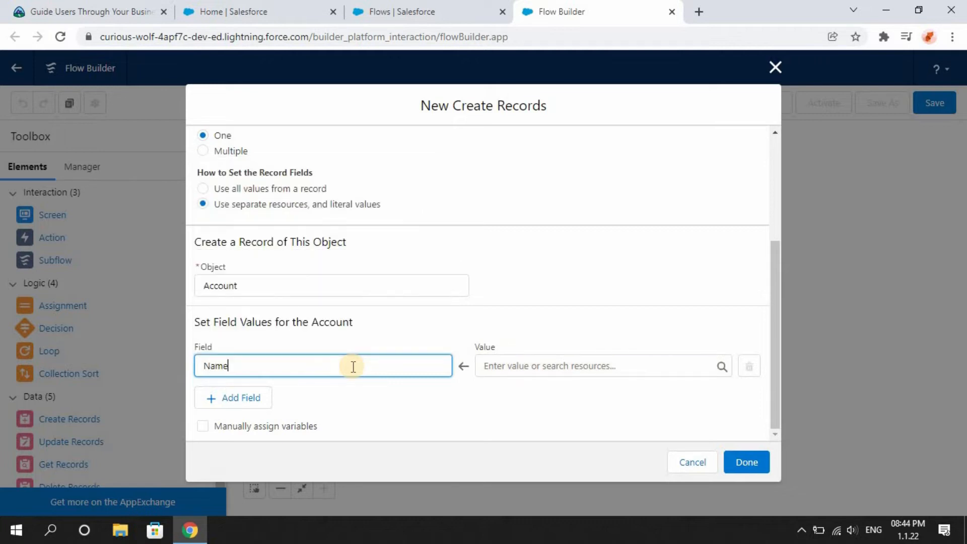
click(497, 370)
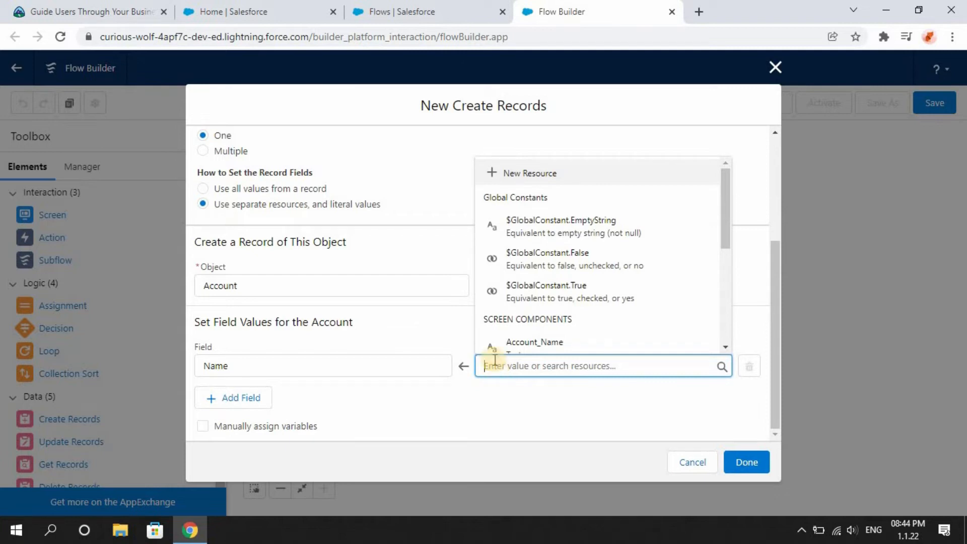
click(545, 296)
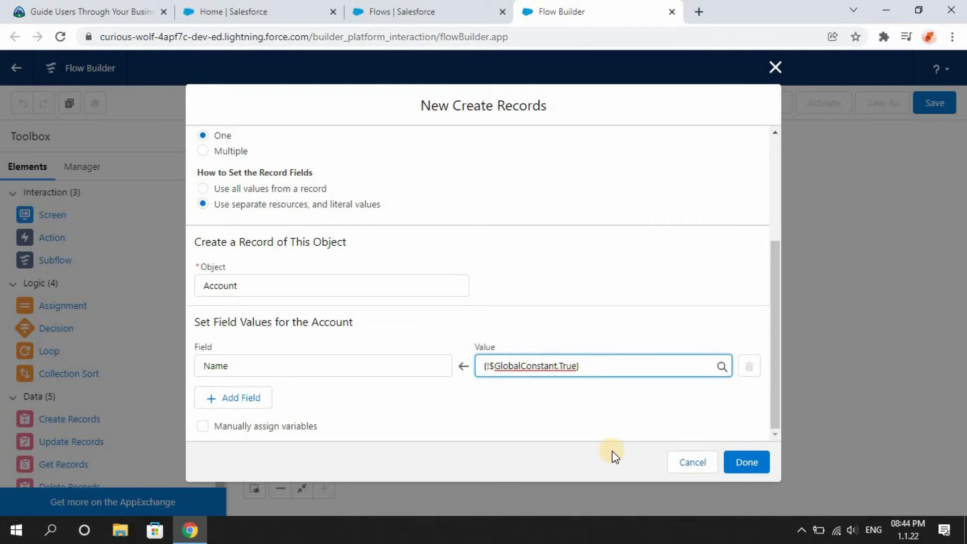
click(612, 367)
key(BackSpace)
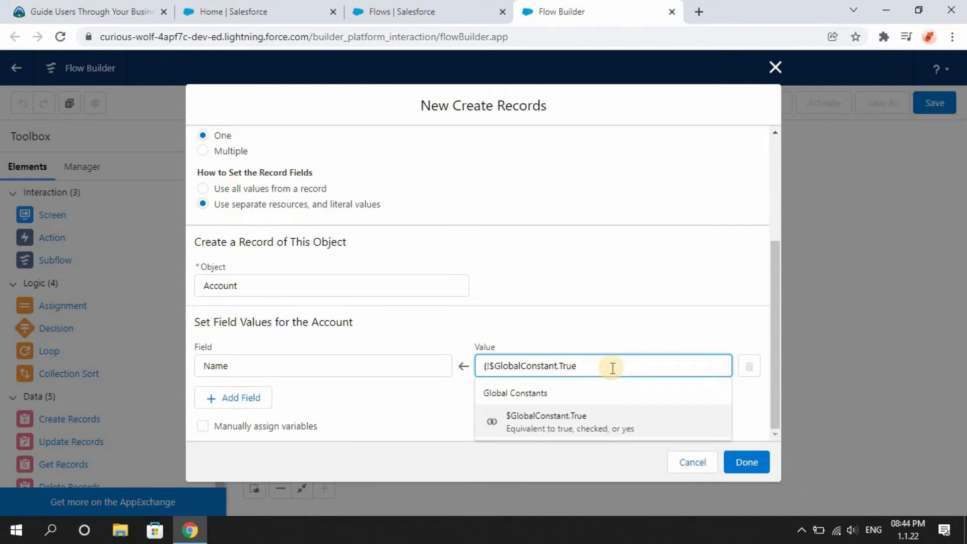
key(BackSpace)
key(BackSpace)
key(BackSpace)
key(BackSpace)
key(BackSpace)
key(BackSpace)
key(BackSpace)
key(BackSpace)
key(BackSpace)
key(BackSpace)
key(BackSpace)
key(BackSpace)
key(BackSpace)
key(BackSpace)
key(BackSpace)
key(BackSpace)
key(BackSpace)
key(BackSpace)
key(BackSpace)
key(BackSpace)
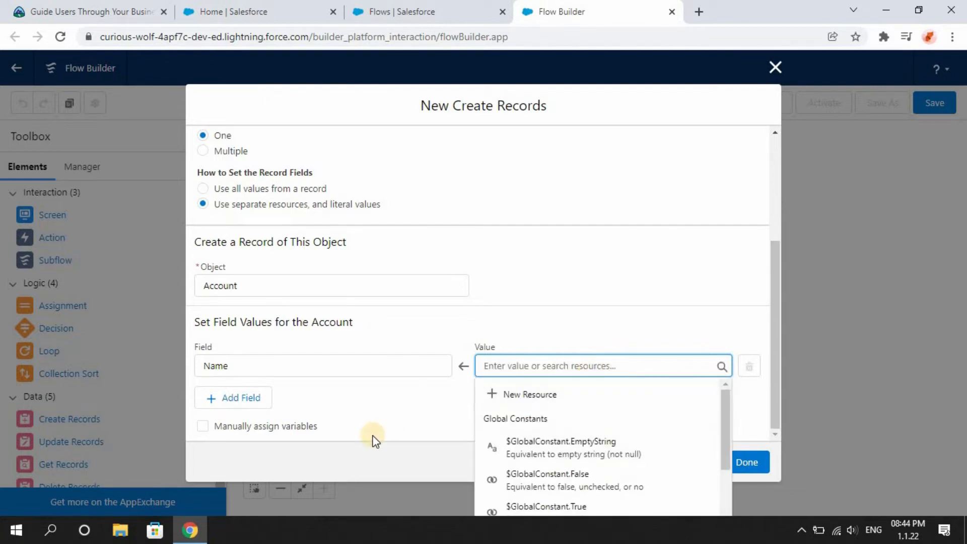
click(376, 440)
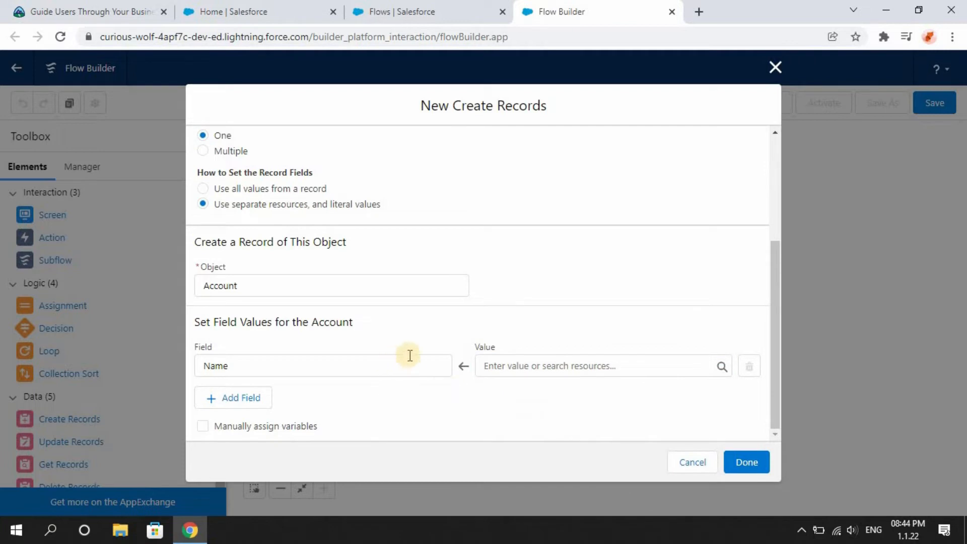
Set the Name field's value to the Account_Name screen component.
click(511, 366)
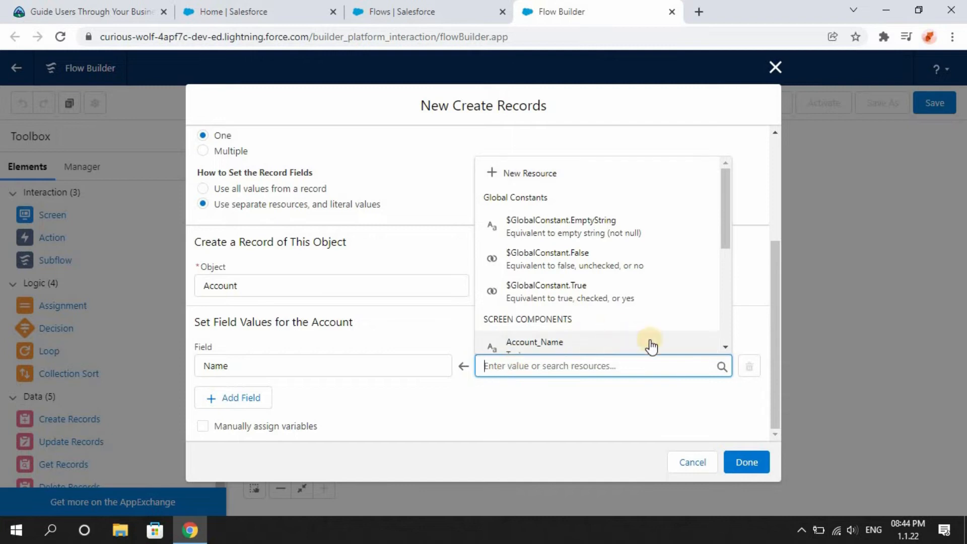
click(725, 347)
click(725, 347)
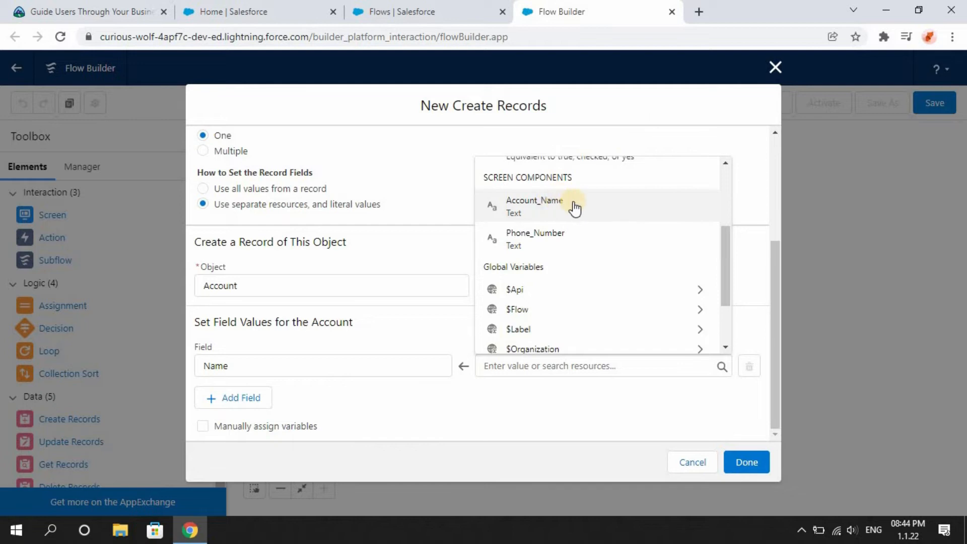
click(534, 207)
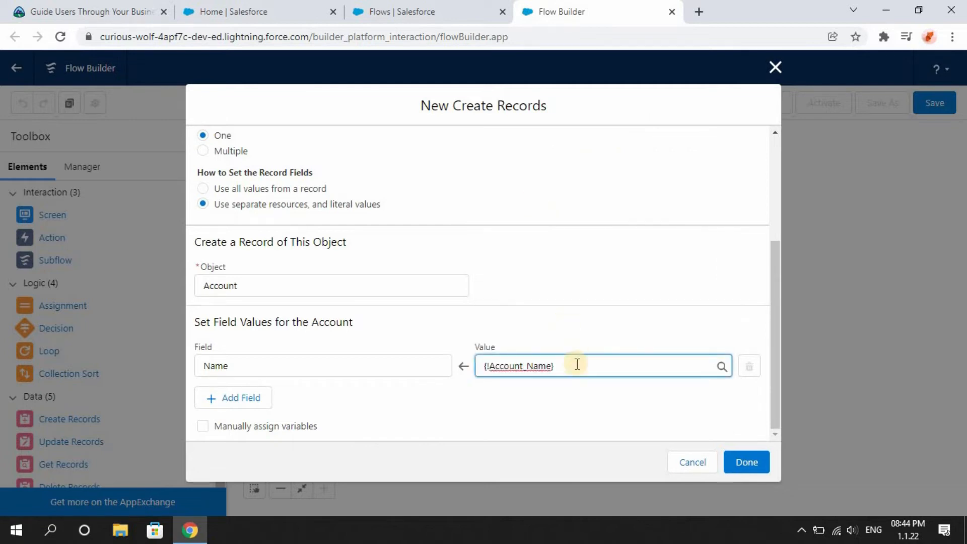
click(572, 394)
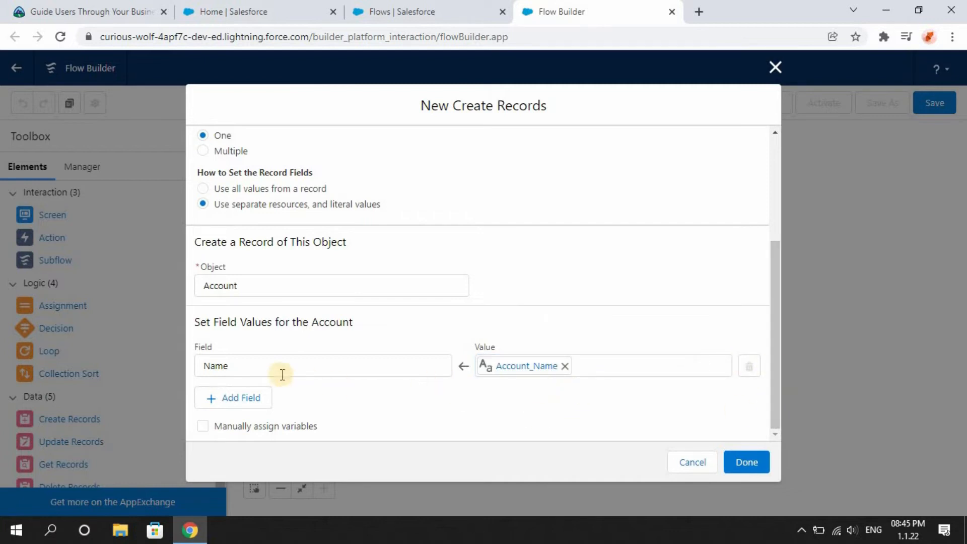
Add a Phone field assignment using the Phone_Number screen component and close the Create Records dialog.
click(246, 395)
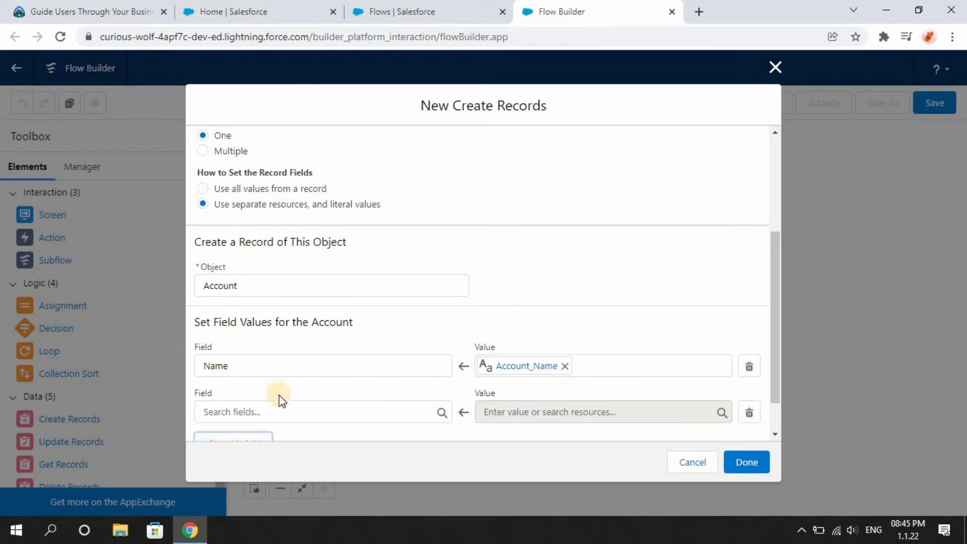
click(279, 409)
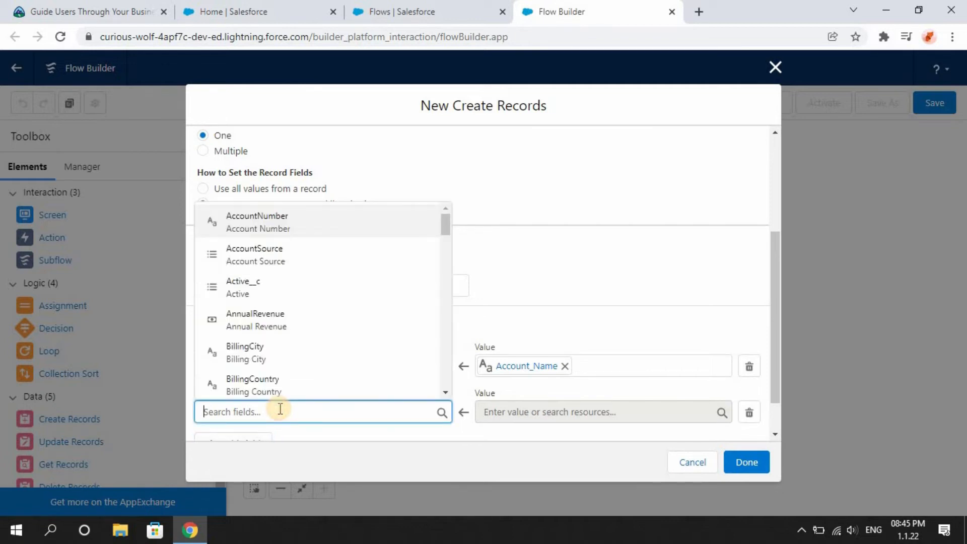
text(phone)
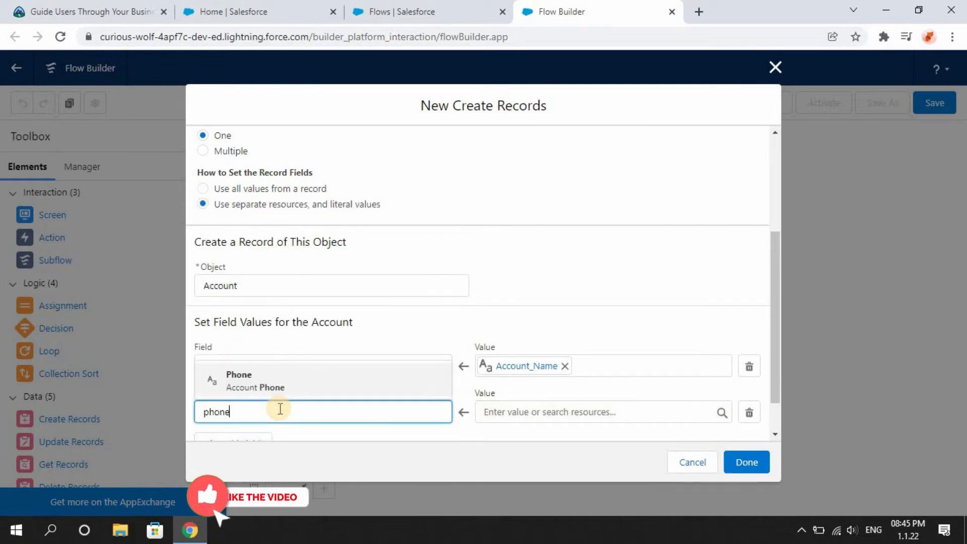
click(280, 387)
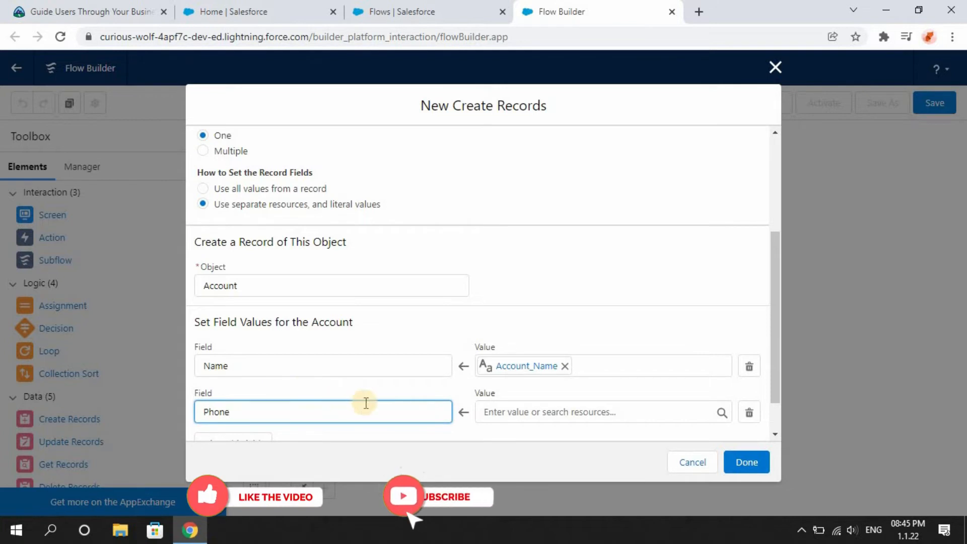
click(495, 412)
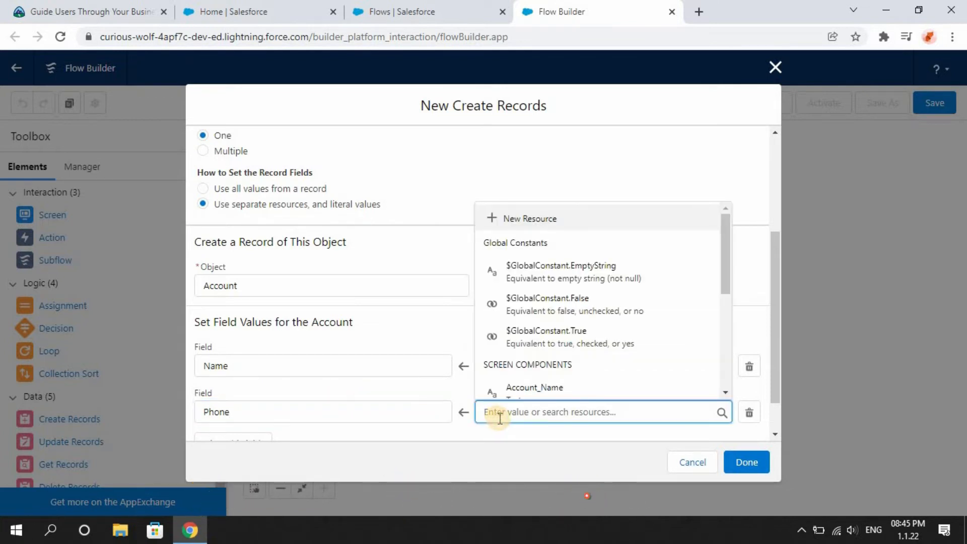
scroll(723, 389, down, 2)
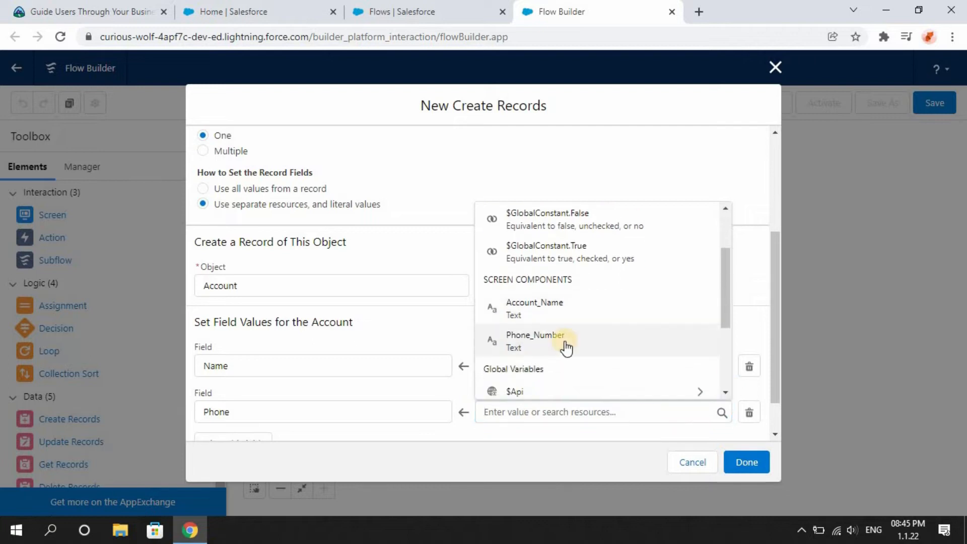
click(564, 340)
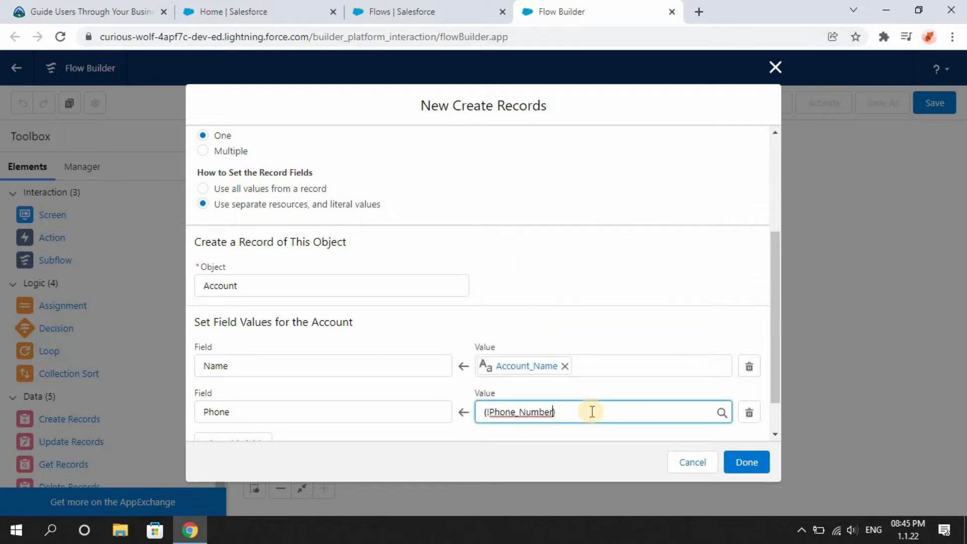
click(747, 463)
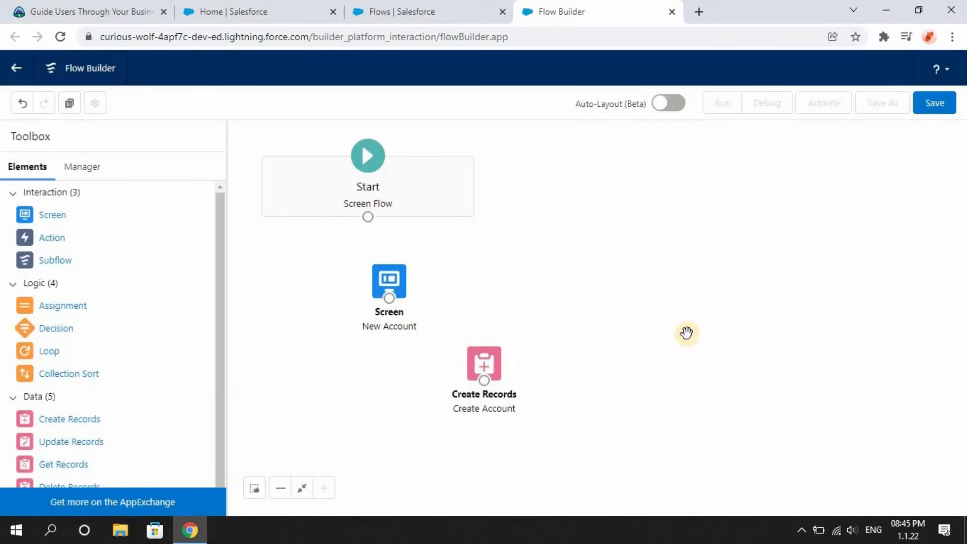
Add a new Screen element to the canvas and label it Upload Files.
drag(220, 369, 220, 373)
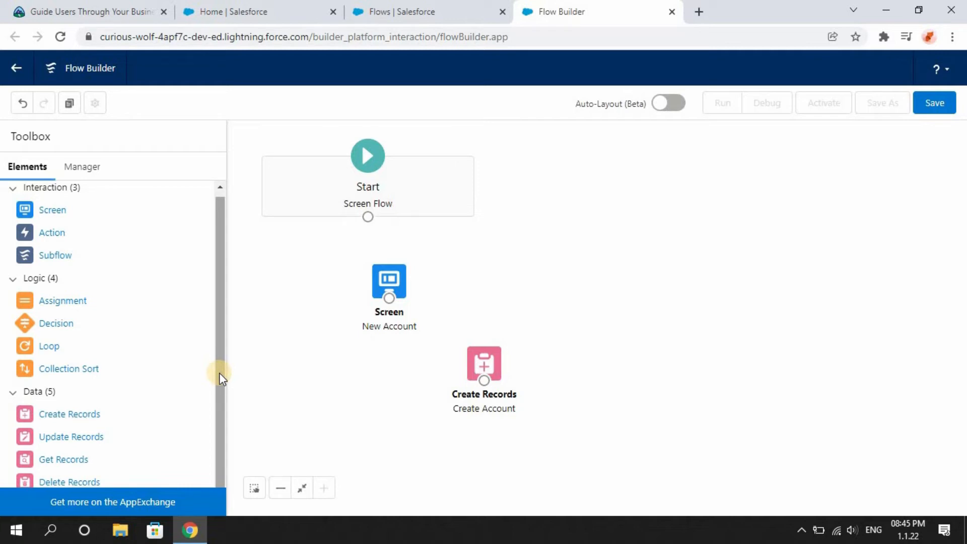
drag(219, 373, 220, 338)
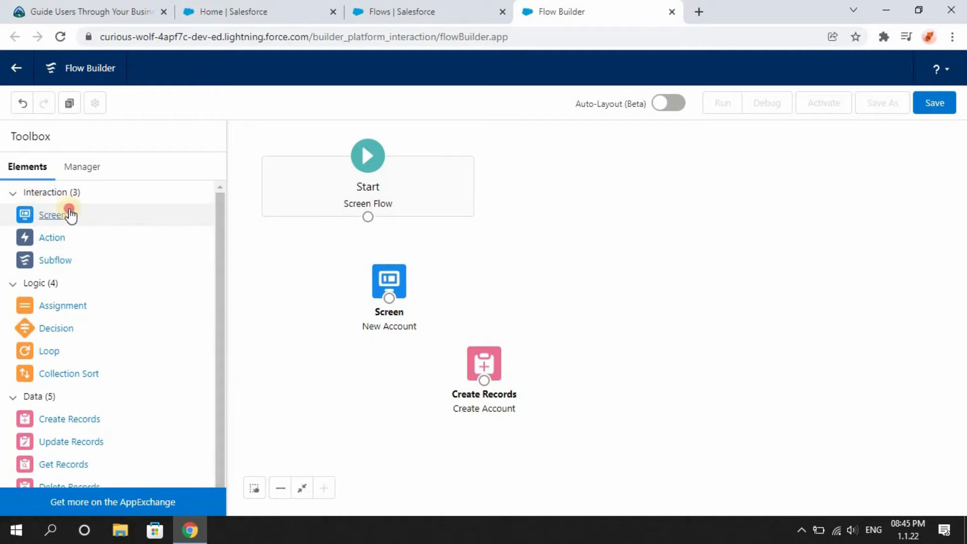
drag(69, 214, 580, 406)
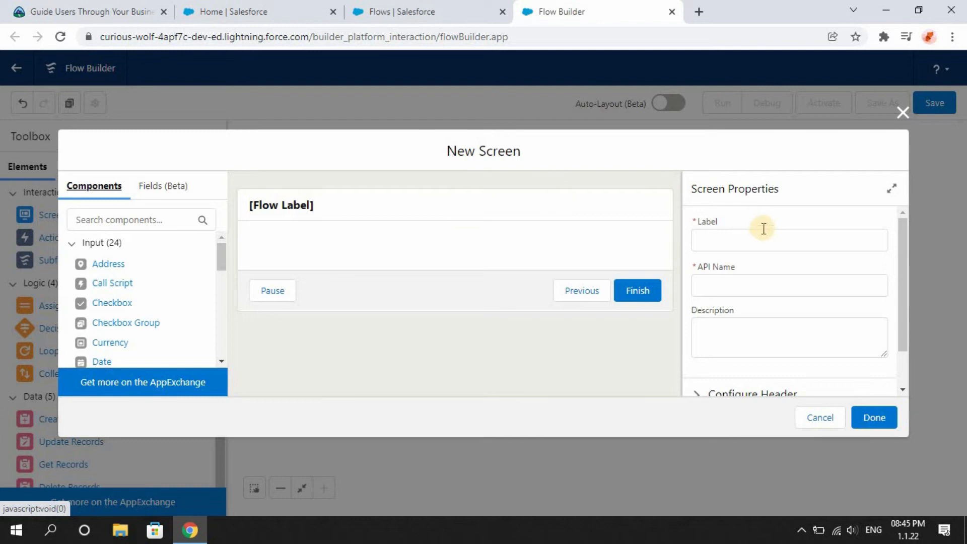
click(757, 232)
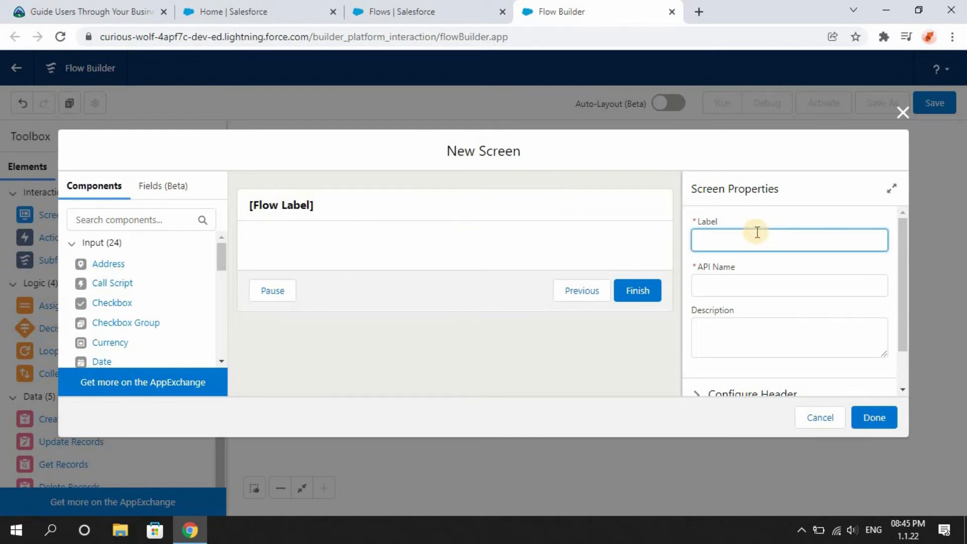
text(Upload Files)
click(759, 262)
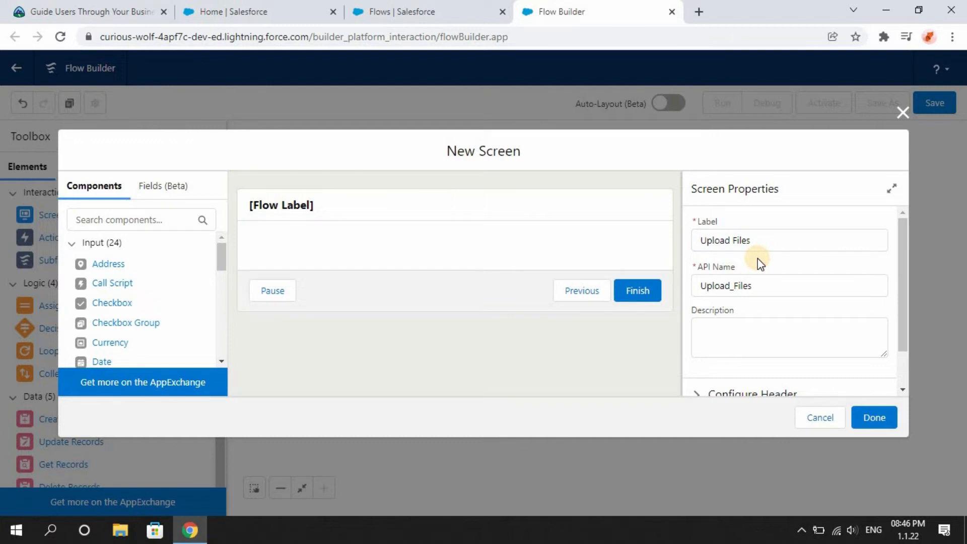
Set the Upload Files screen's footer to hide the Previous and Pause buttons.
scroll(755, 281, down, 1)
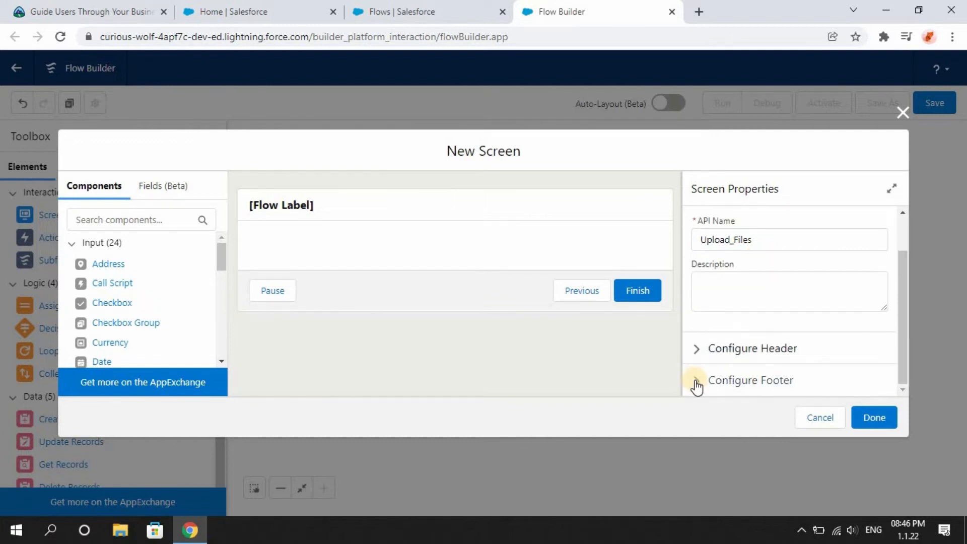
click(695, 381)
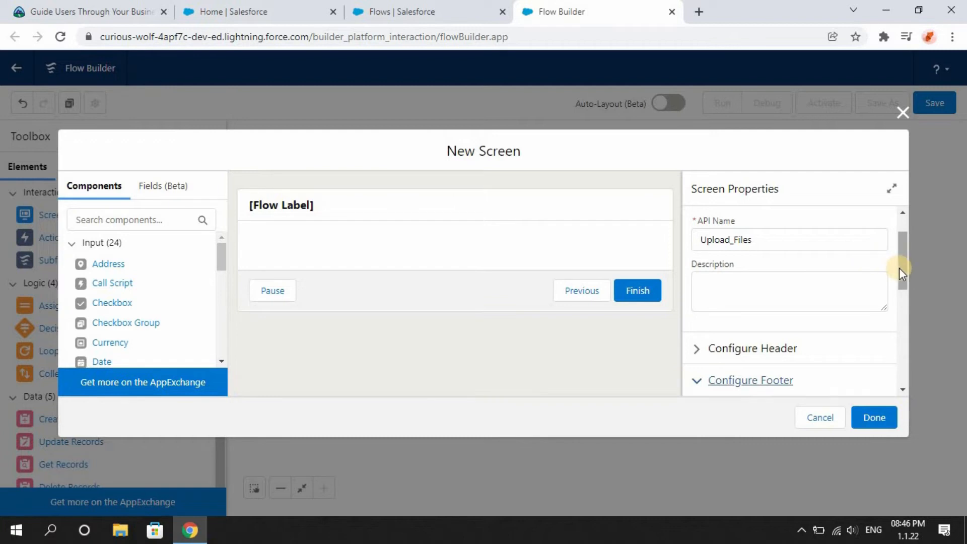
drag(898, 268, 902, 347)
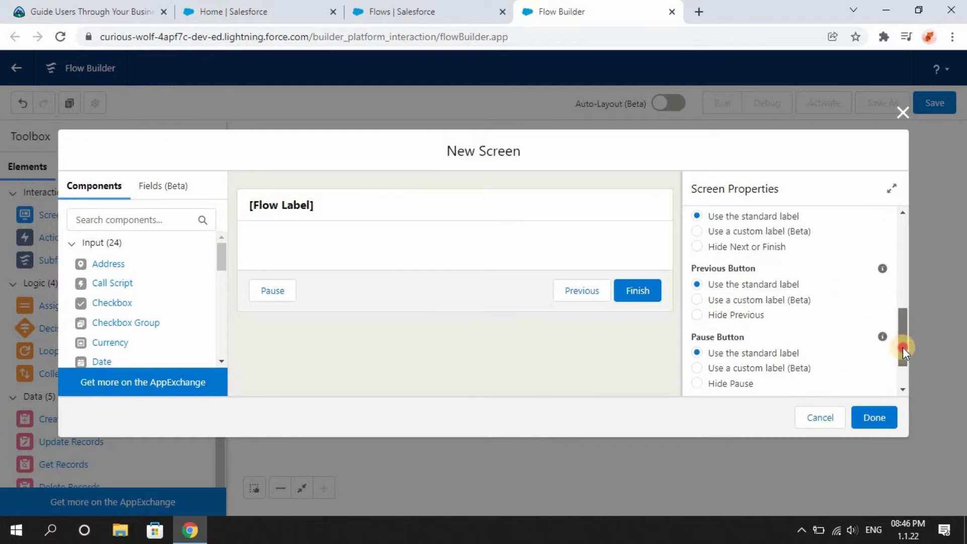
click(727, 308)
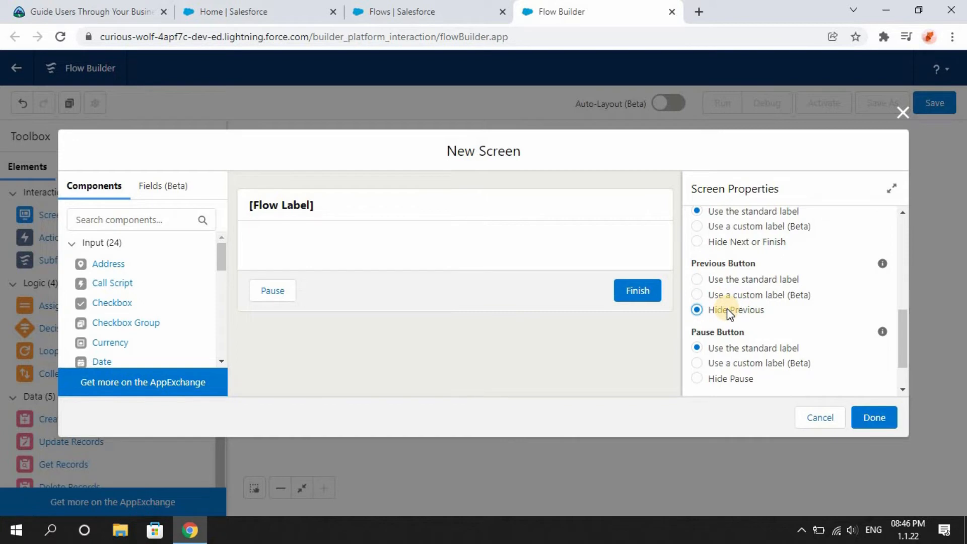
click(699, 280)
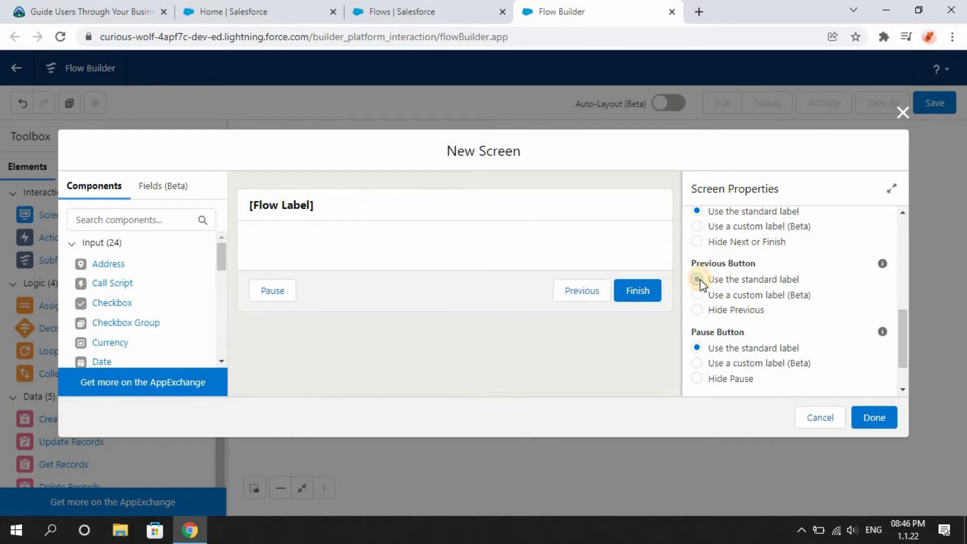
click(698, 311)
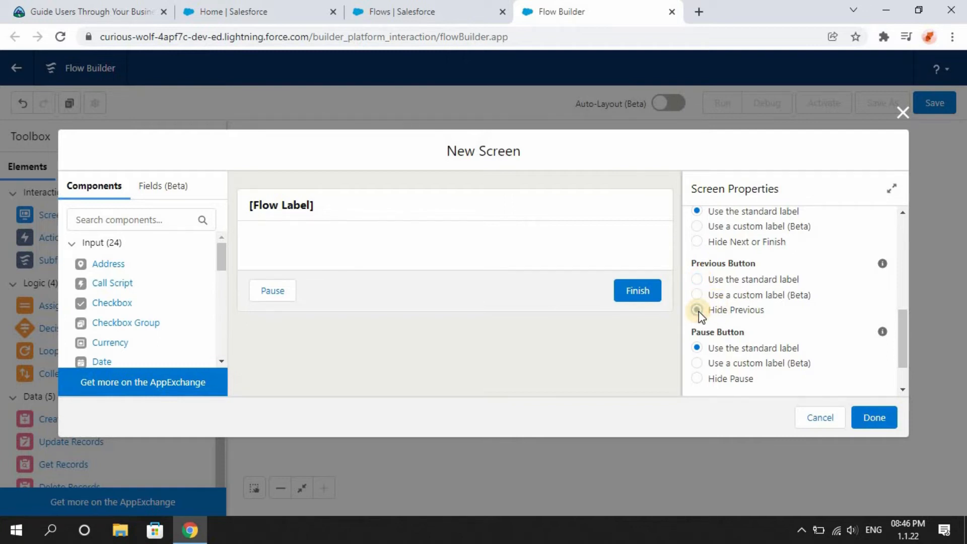
click(698, 380)
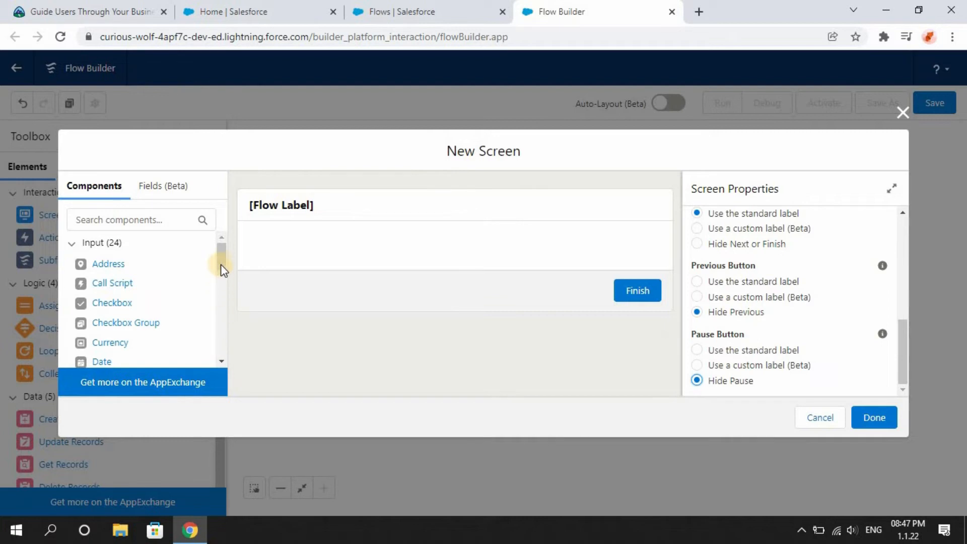
Add a File Upload component to the Upload Files screen.
drag(221, 259, 225, 291)
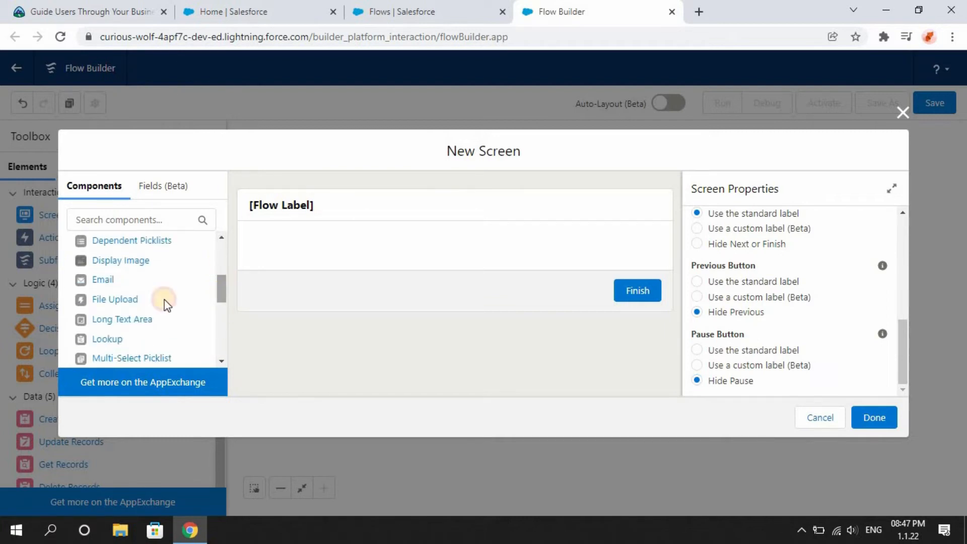
click(106, 301)
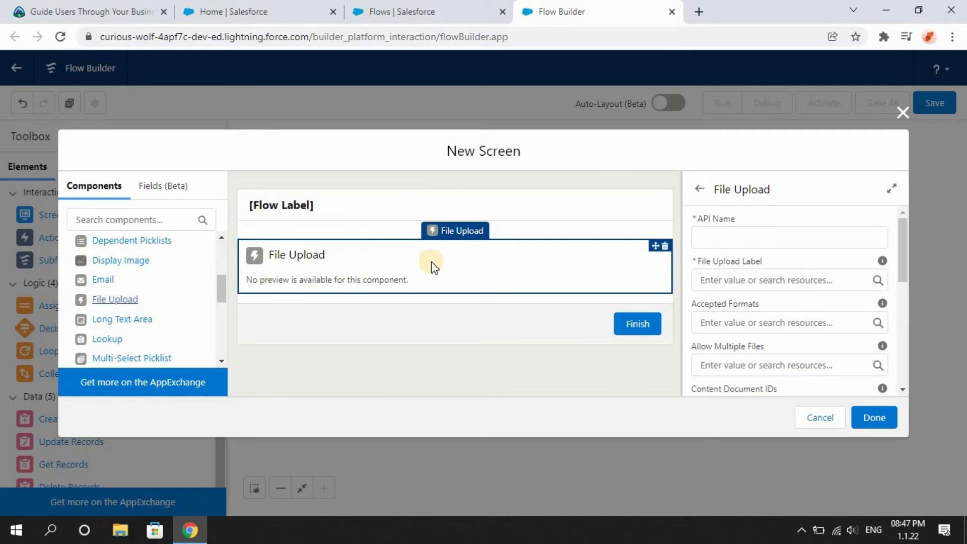
Set the File Upload component's API name to accountFiles and its label to Upload Related Files.
click(735, 242)
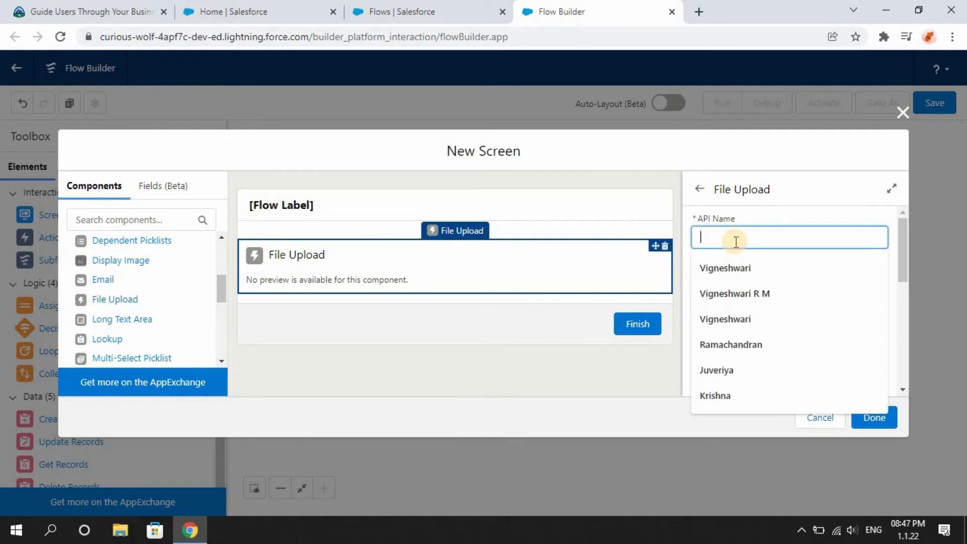
text(acc)
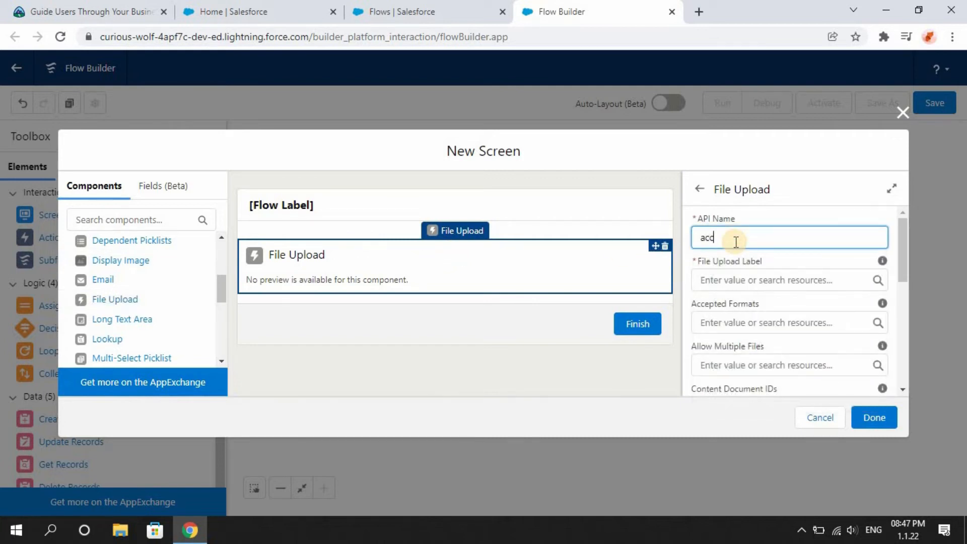
text(ountsf)
text(iles)
click(731, 280)
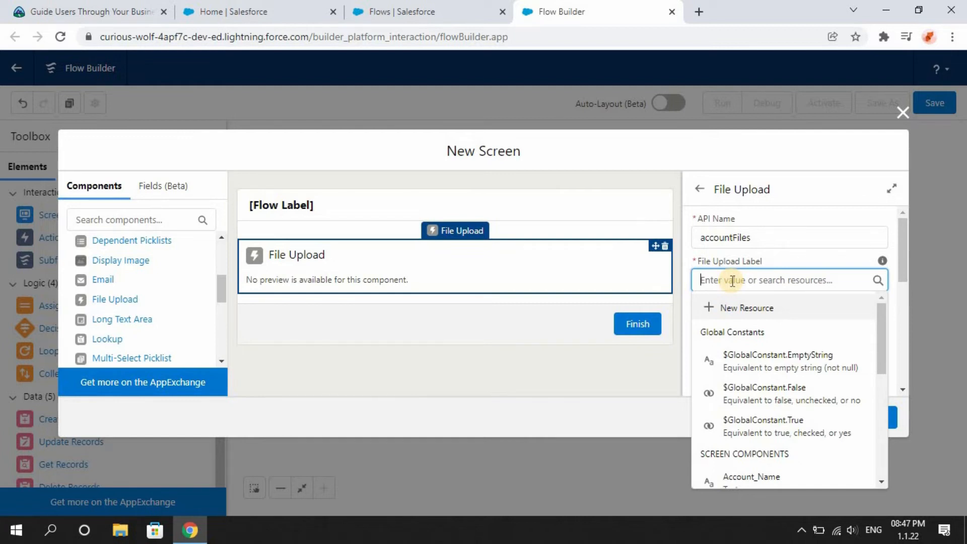
text(Upl)
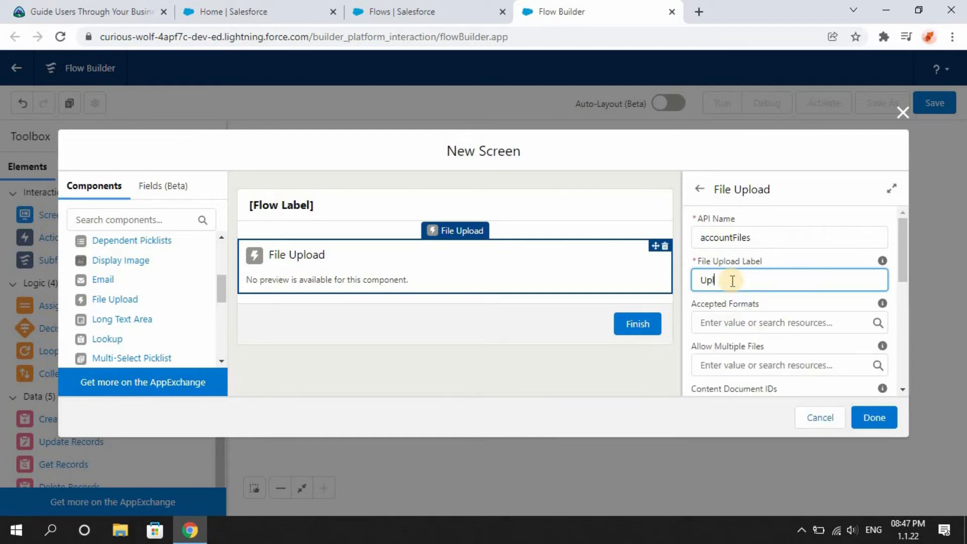
text(oad Related Files)
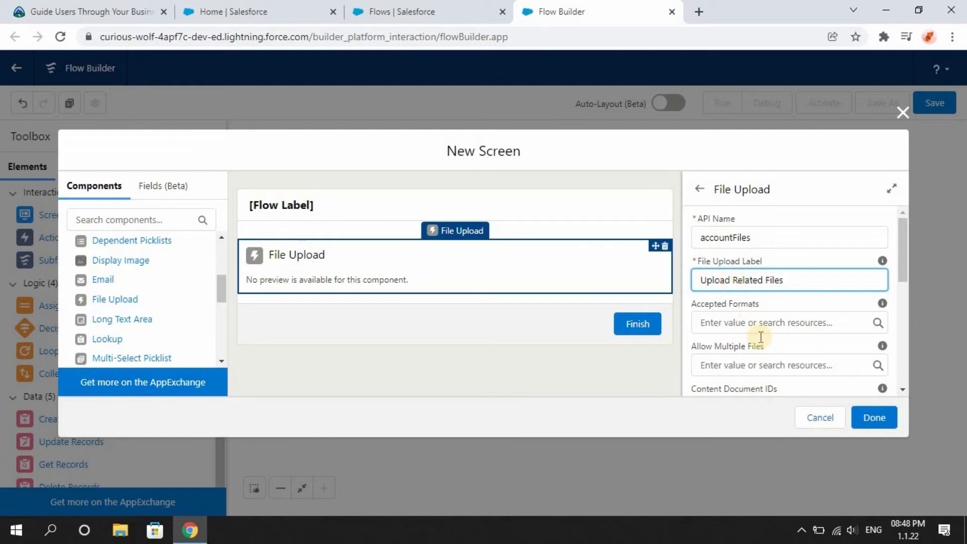
Set Allow Multiple Files on the File Upload component to $GlobalConstant.True.
drag(905, 252, 898, 285)
click(784, 267)
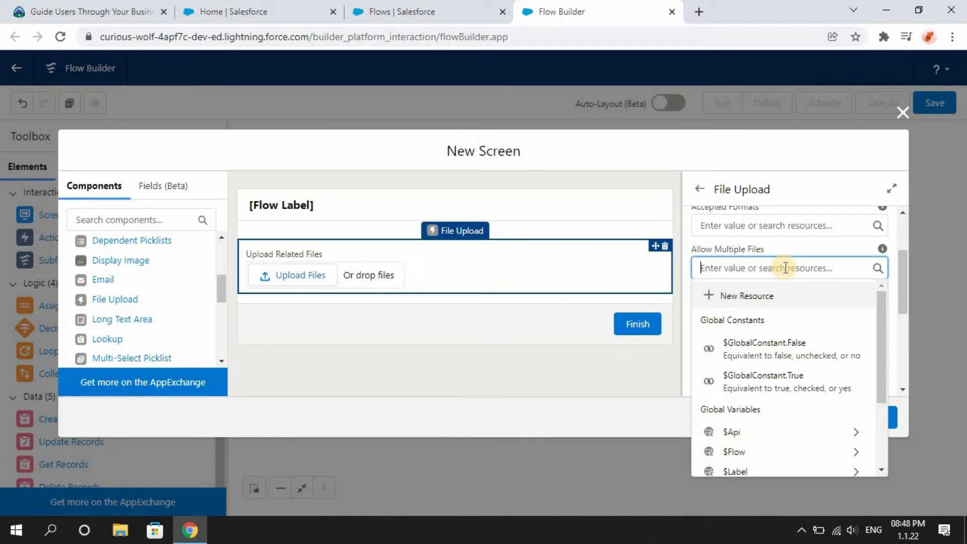
click(769, 383)
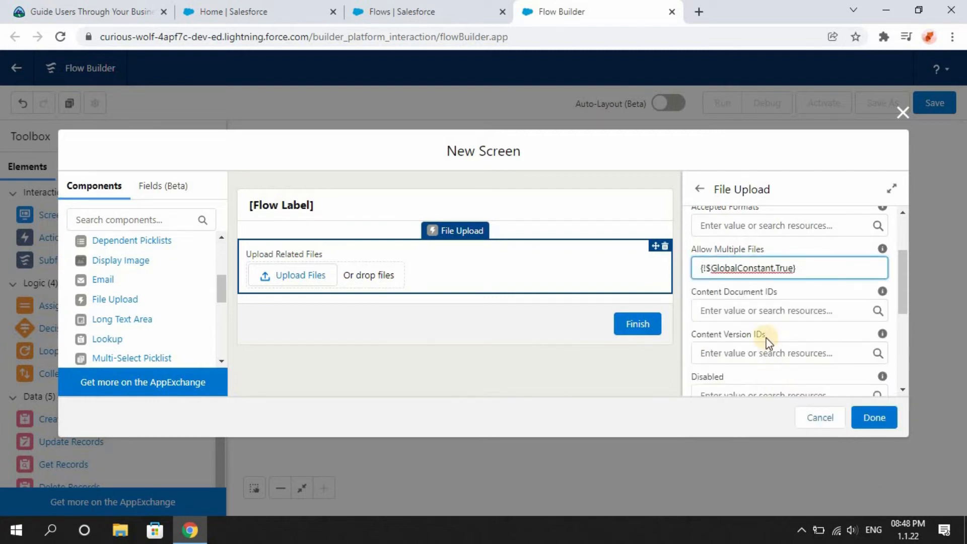
Set the Related Record ID to the AccountId from Create_Account and finish the Upload Files screen.
drag(905, 293, 904, 345)
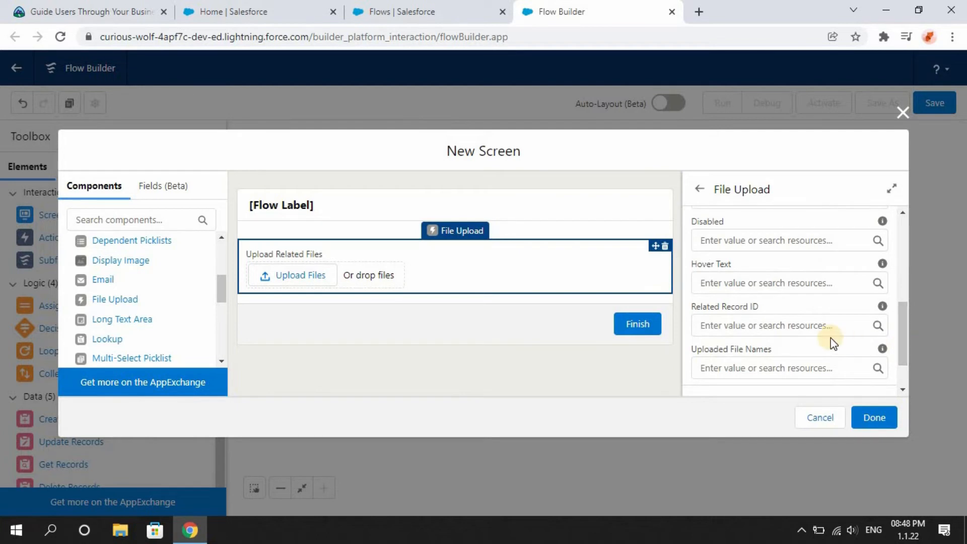
click(770, 324)
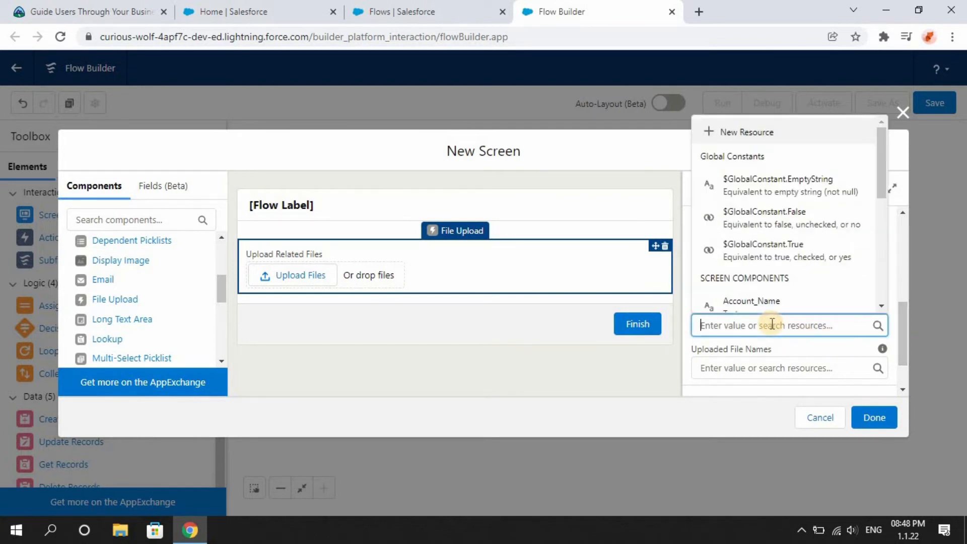
click(881, 308)
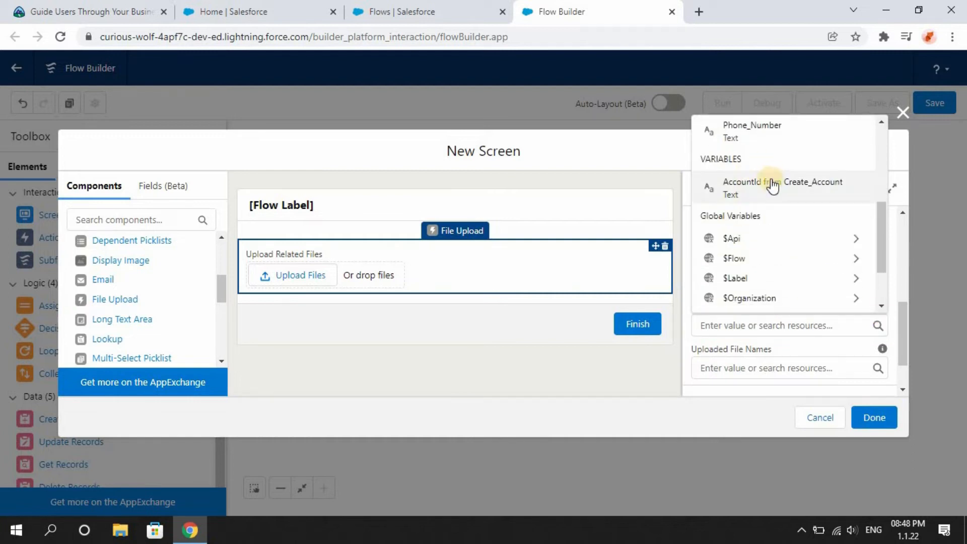
click(769, 183)
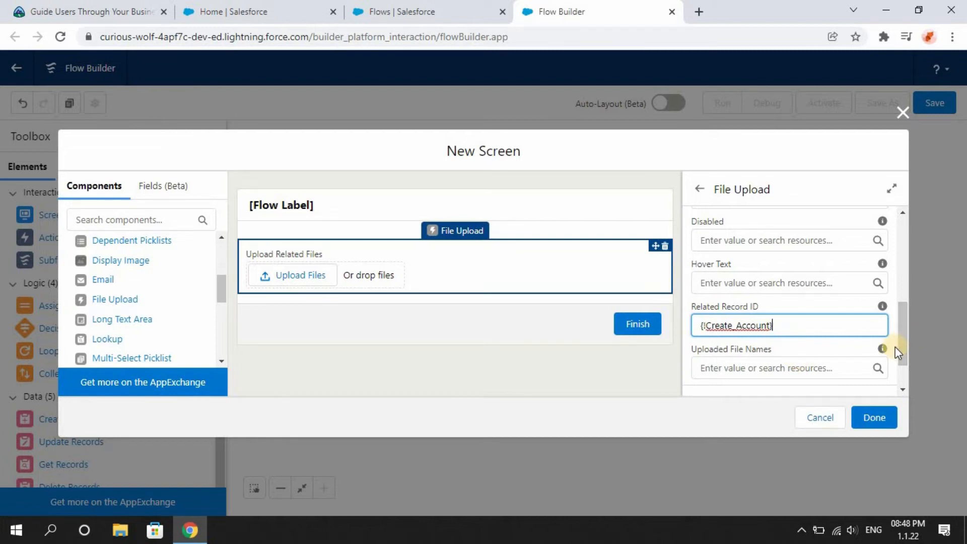
click(869, 425)
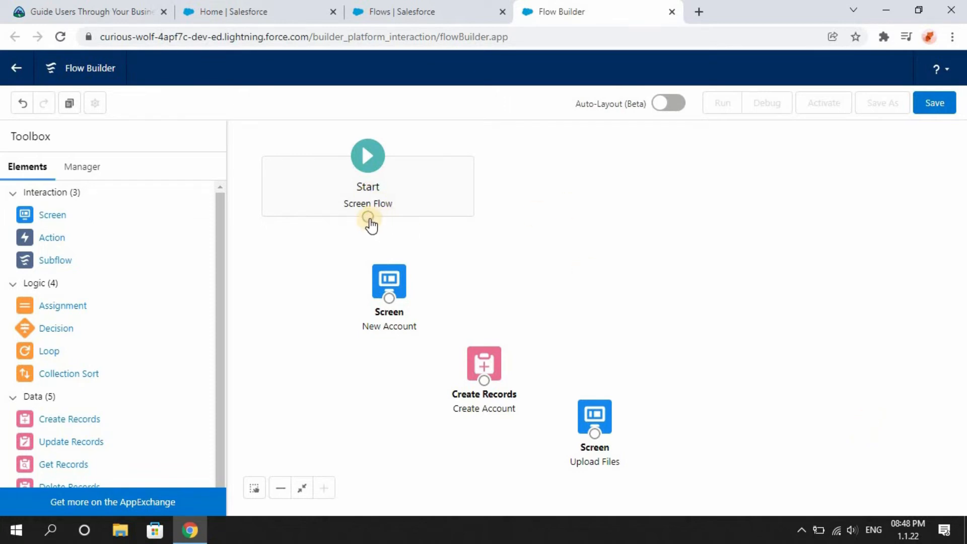
Connect Start to New Account, New Account to Create Account, and Create Account to Upload Files.
drag(370, 218, 387, 265)
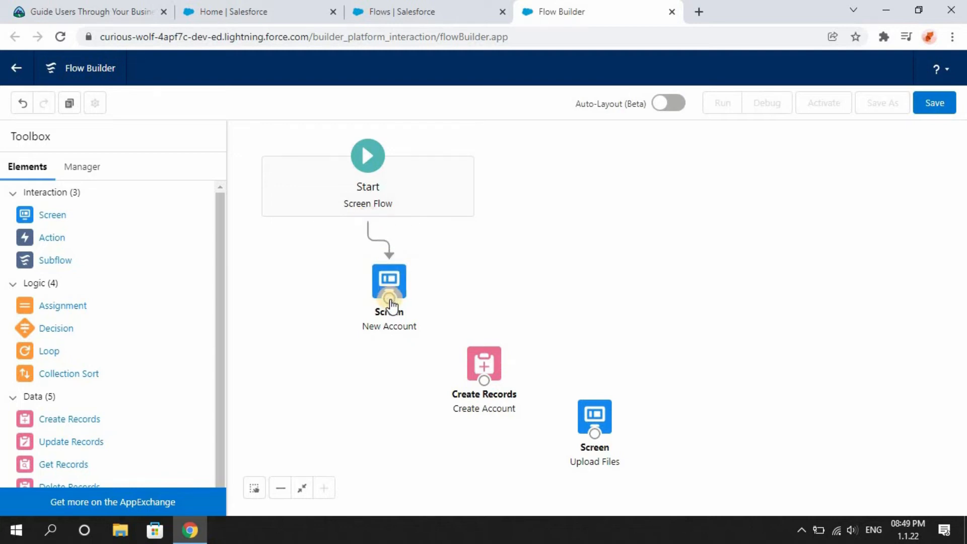
drag(390, 299, 480, 345)
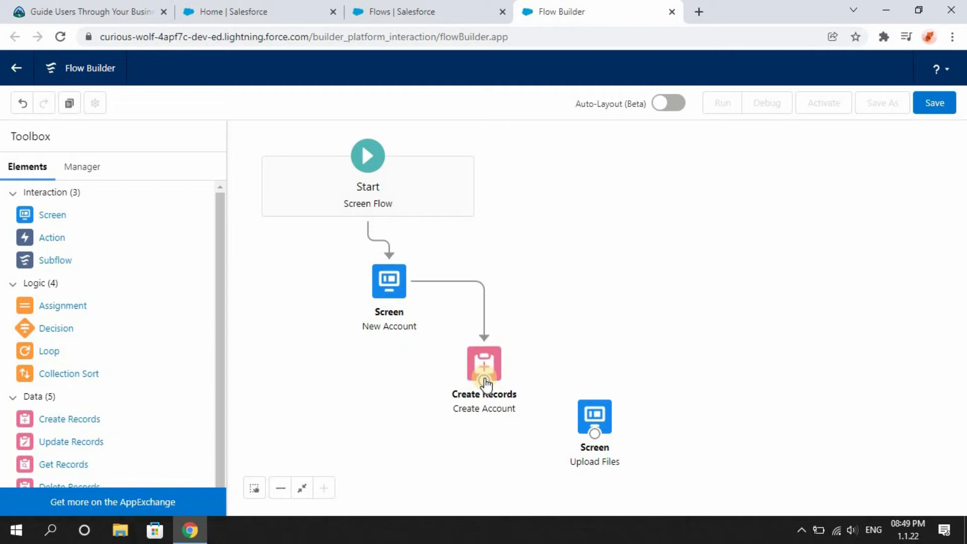
drag(484, 379, 586, 412)
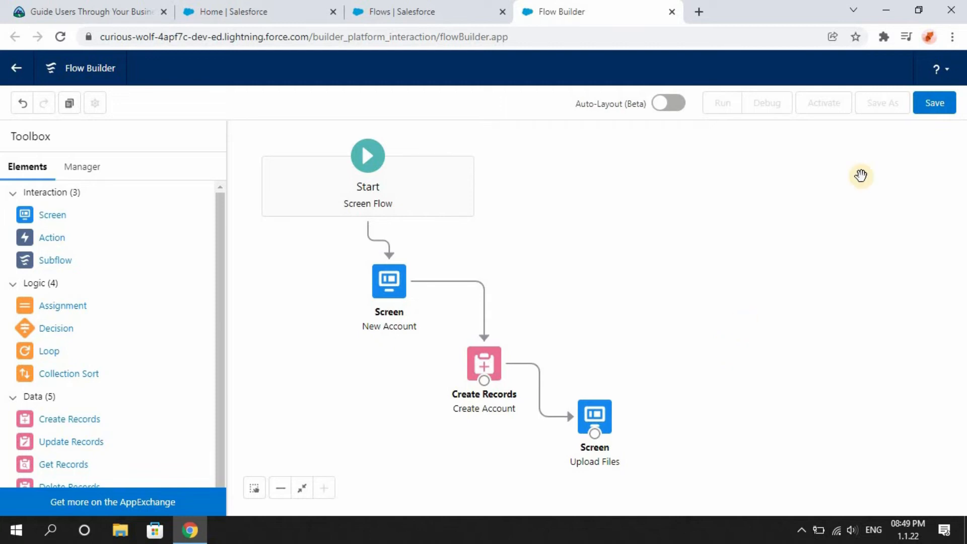
Save the flow with the label Quick Account and activate it.
click(939, 112)
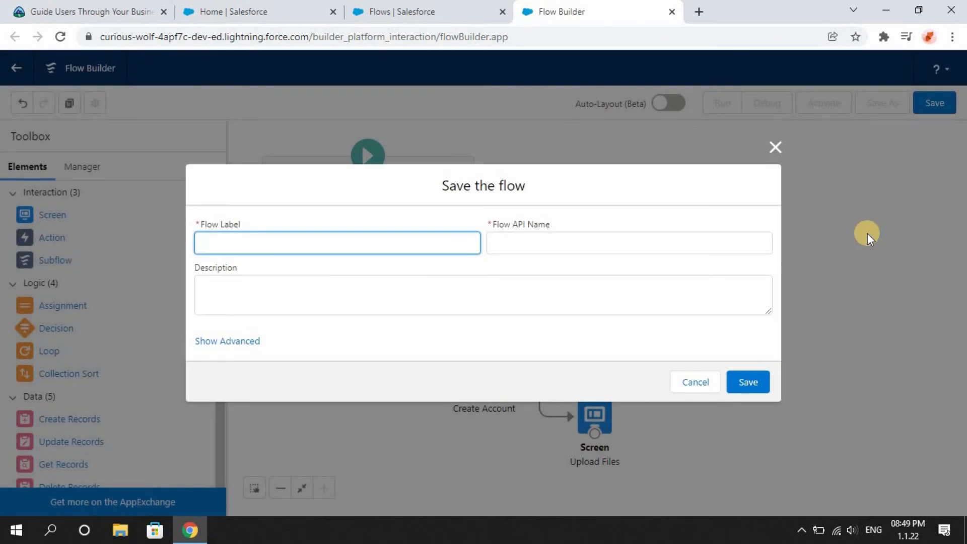
text(Quick Account)
click(672, 259)
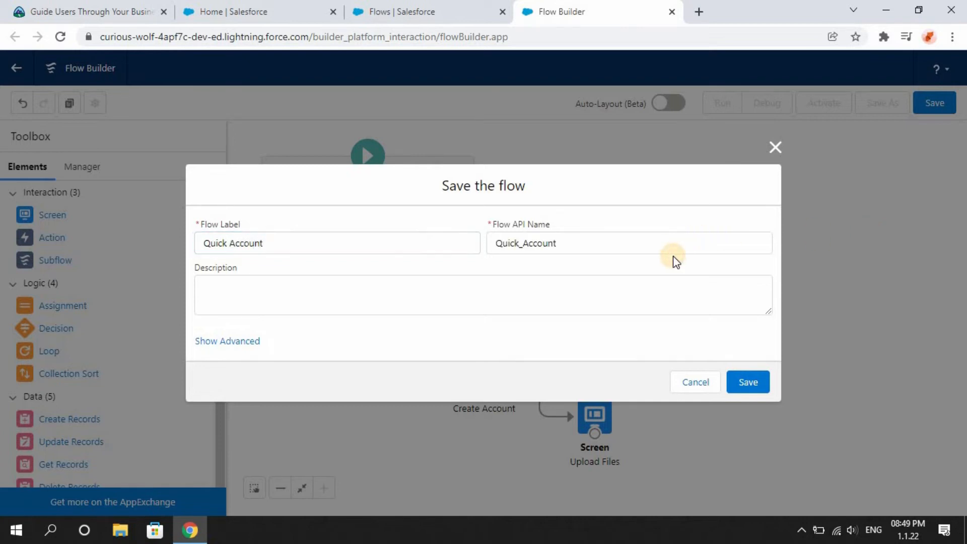
click(748, 382)
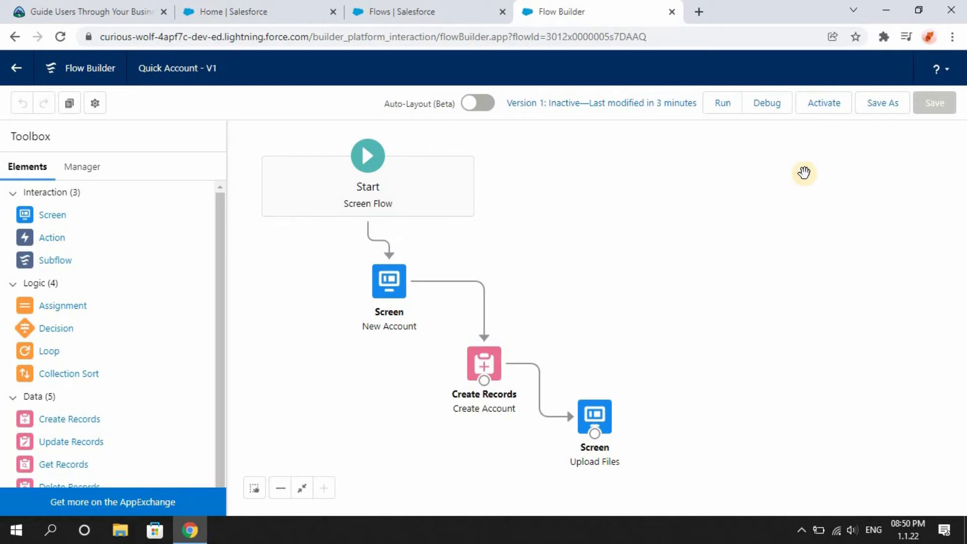
click(820, 107)
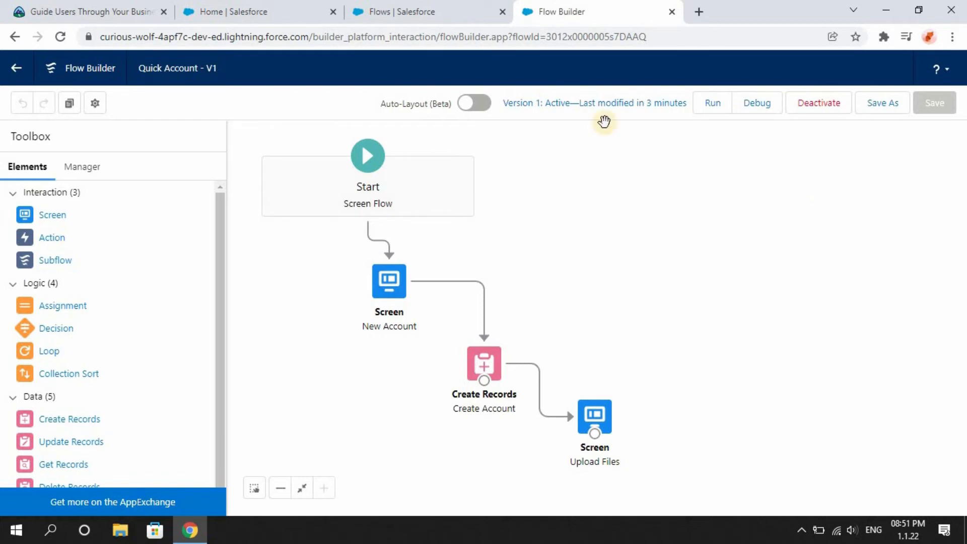
In the Setup tab, search for builder and open Lightning App Builder.
click(401, 7)
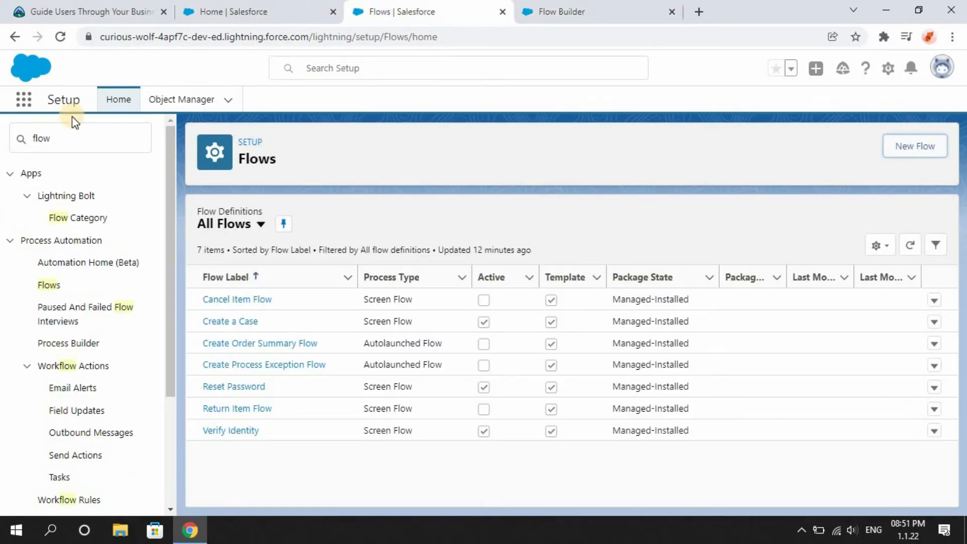
click(72, 137)
key(BackSpace)
key(BackSpace)
key(BackSpace)
key(BackSpace)
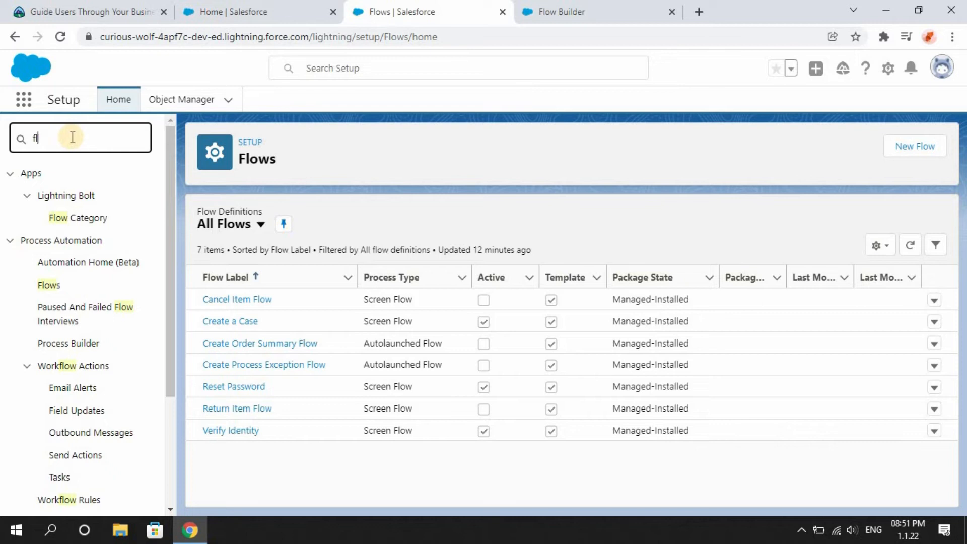
text(b)
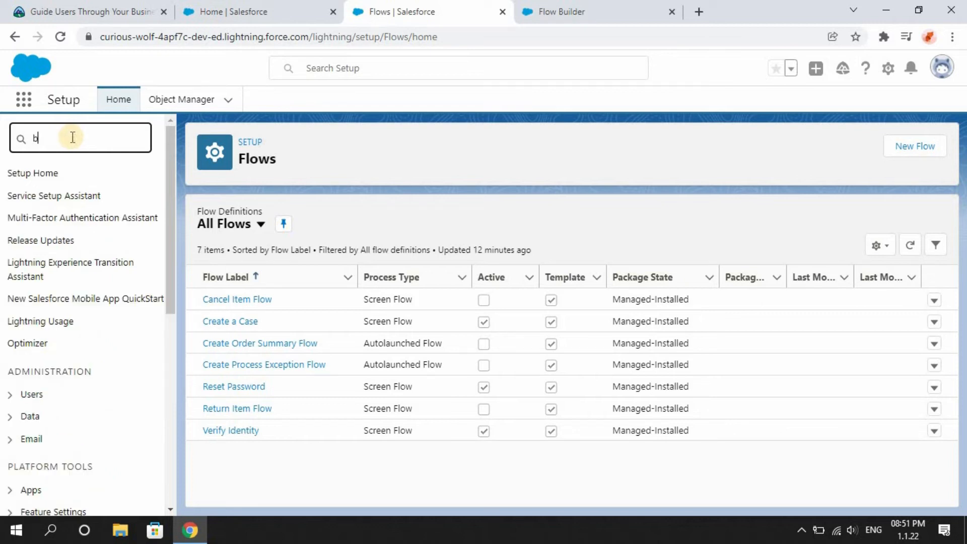
text(uilder)
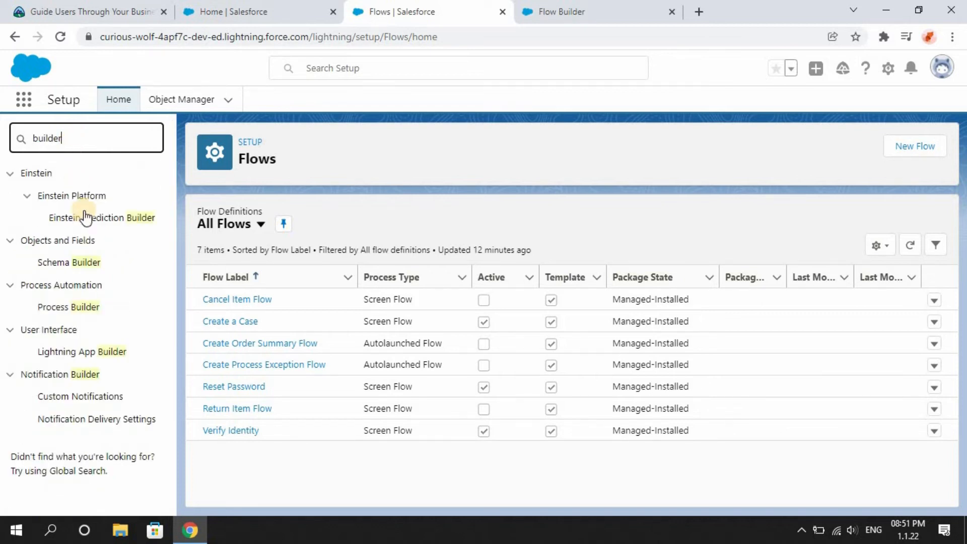
click(94, 352)
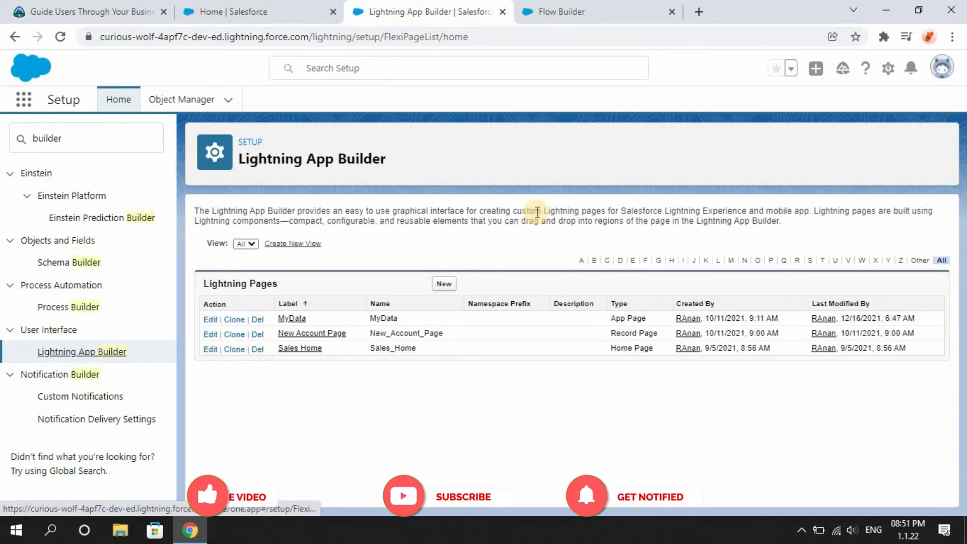
Create a new Home Page Lightning page labelled Flow Example, cloned from the Salesforce default Home Page.
click(443, 285)
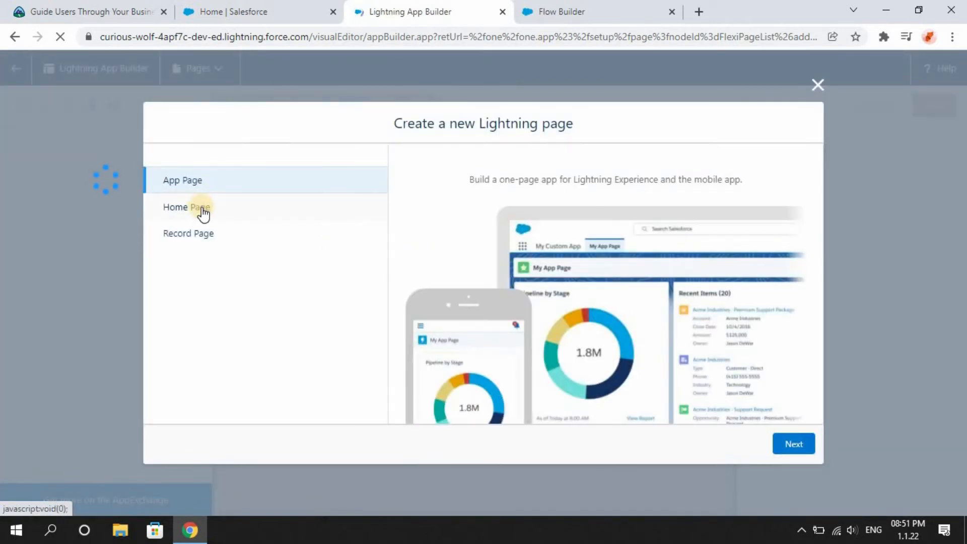
click(201, 208)
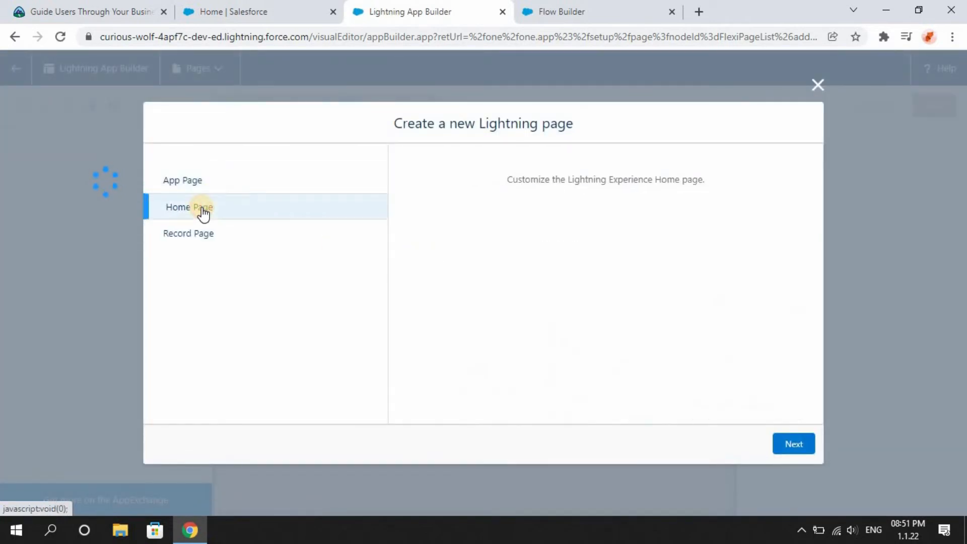
click(800, 445)
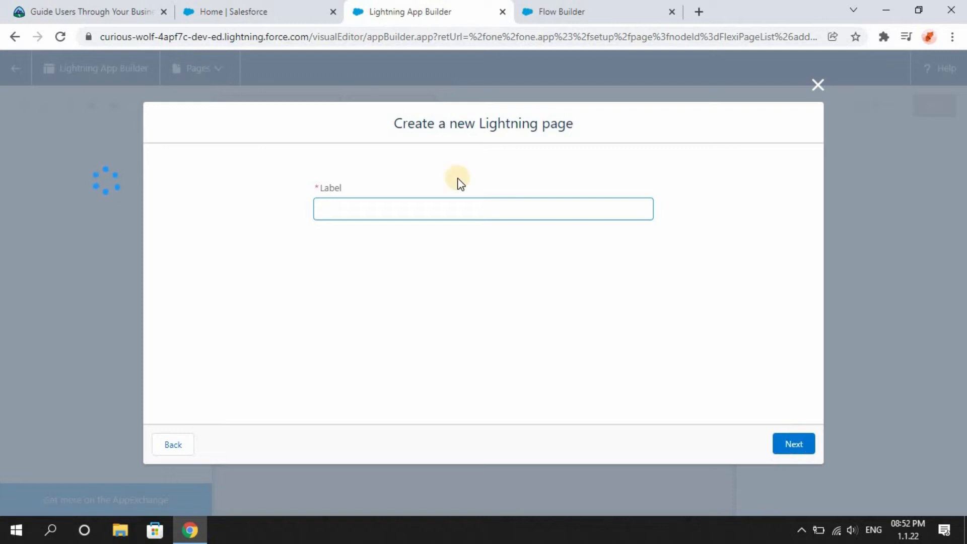
text(Flow Example)
click(788, 446)
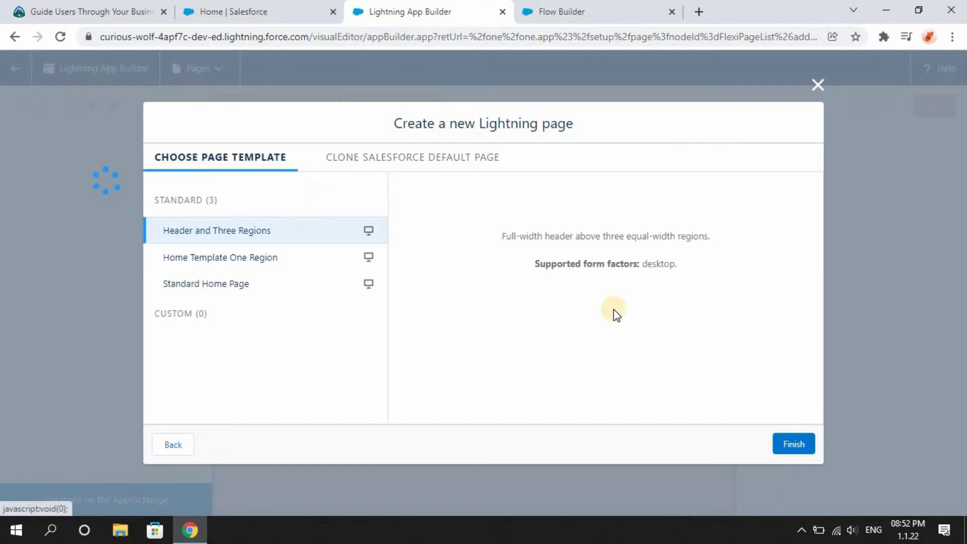
click(403, 164)
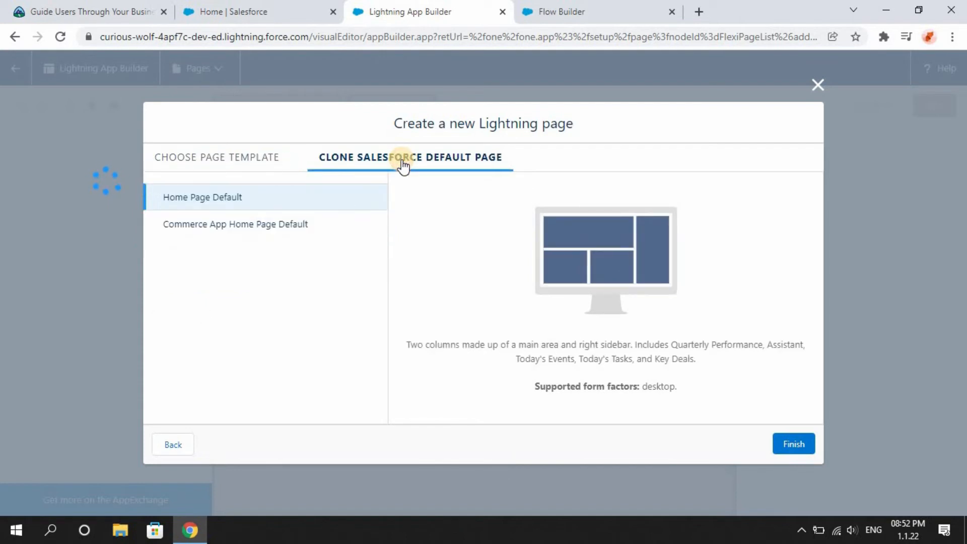
click(784, 444)
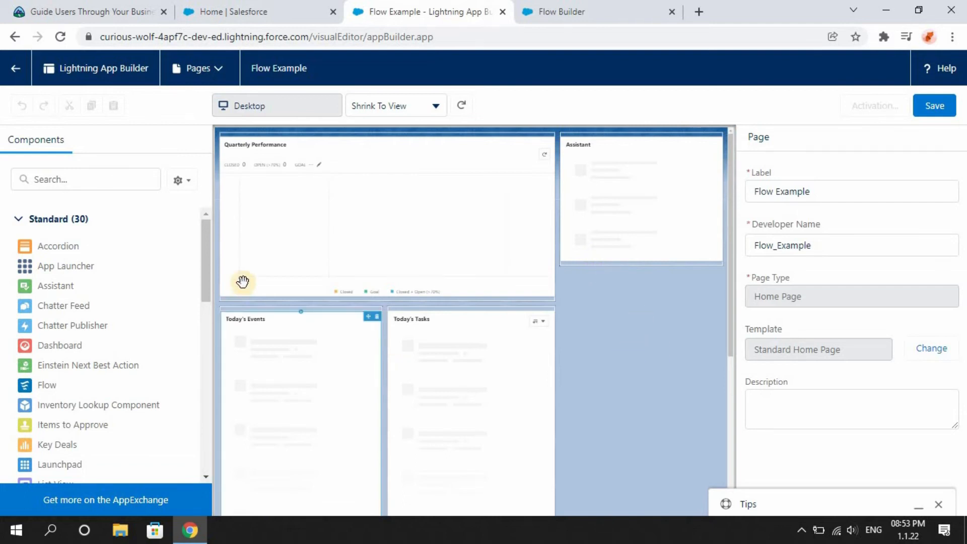
Place a Flow component at the top of the right column, set it to Quick Account, and save the page.
drag(207, 280, 204, 301)
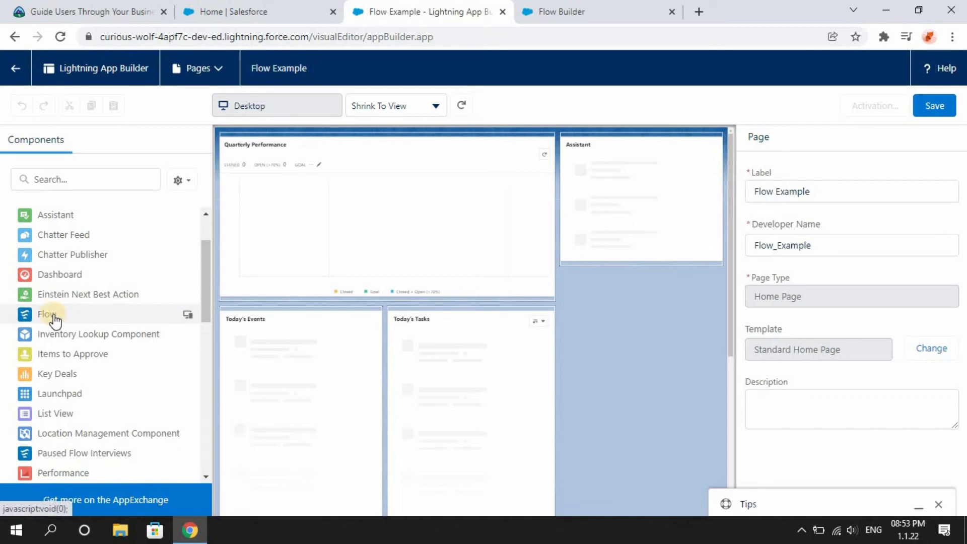
drag(54, 319, 574, 140)
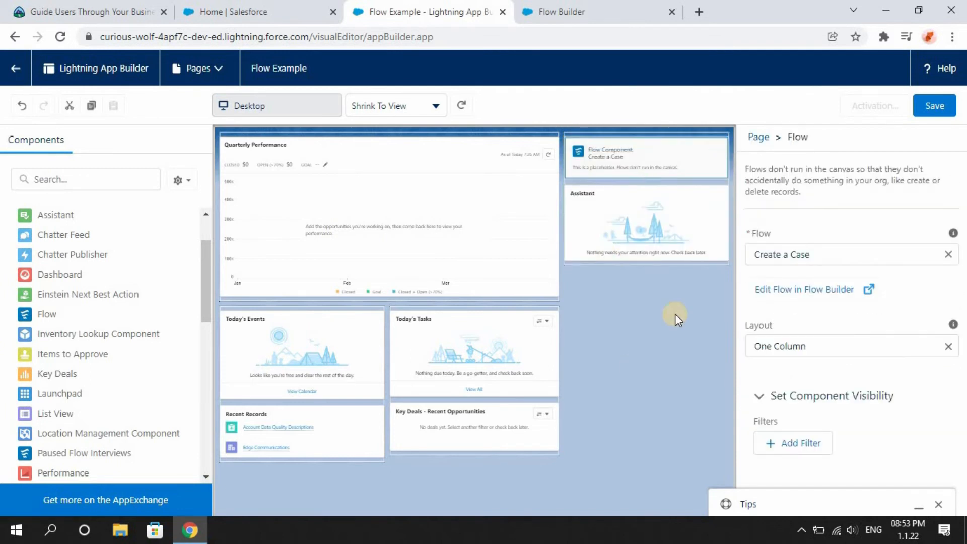
click(816, 252)
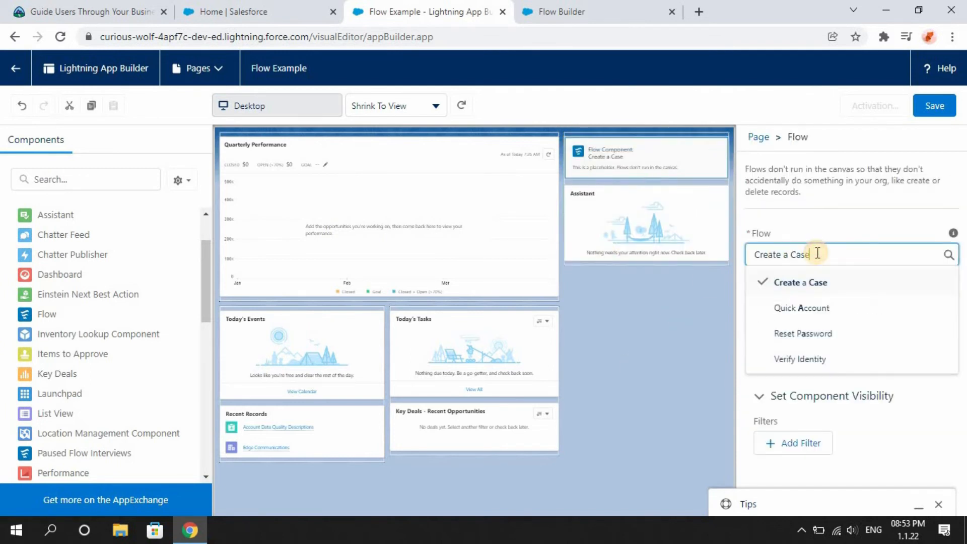
click(811, 307)
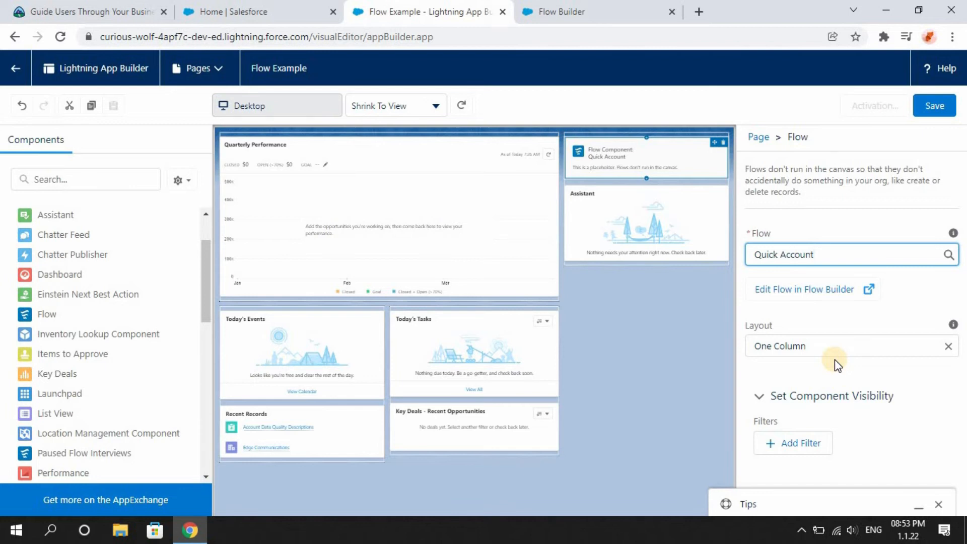
click(945, 105)
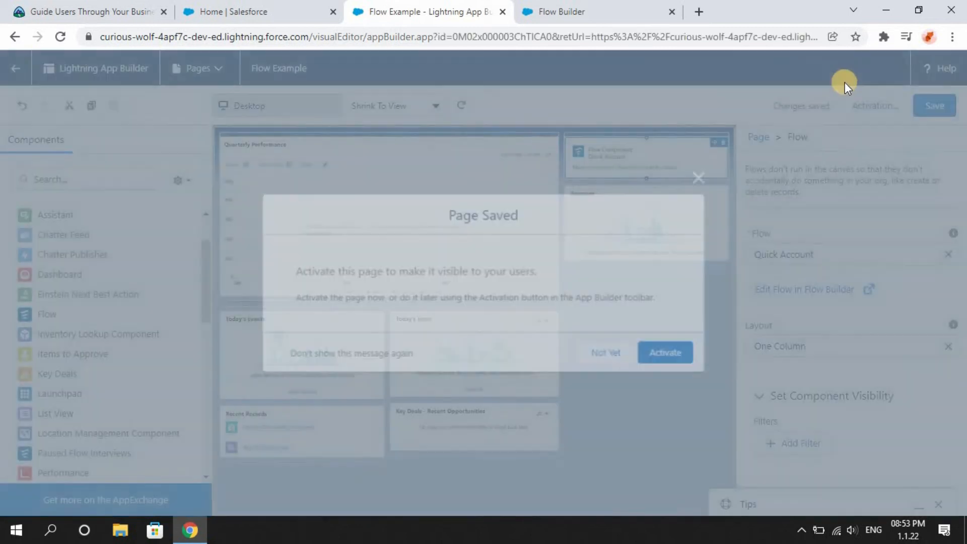
Activate the Flow Example page and assign it as the org default home page.
click(684, 359)
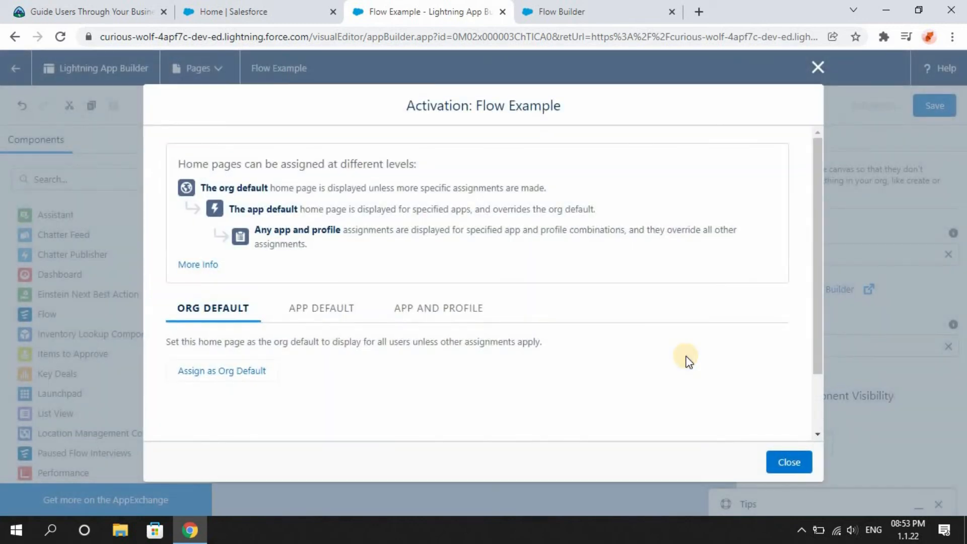
click(239, 371)
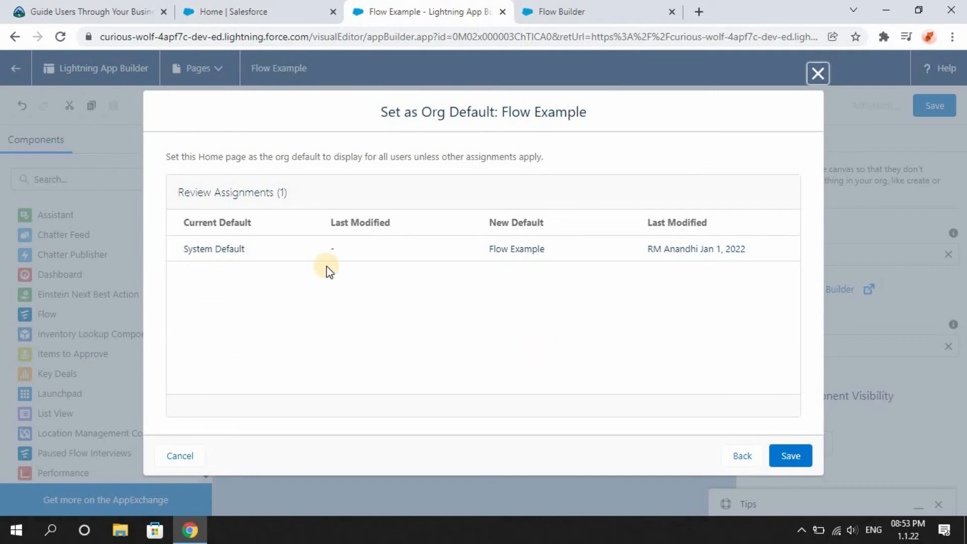
click(220, 242)
click(801, 456)
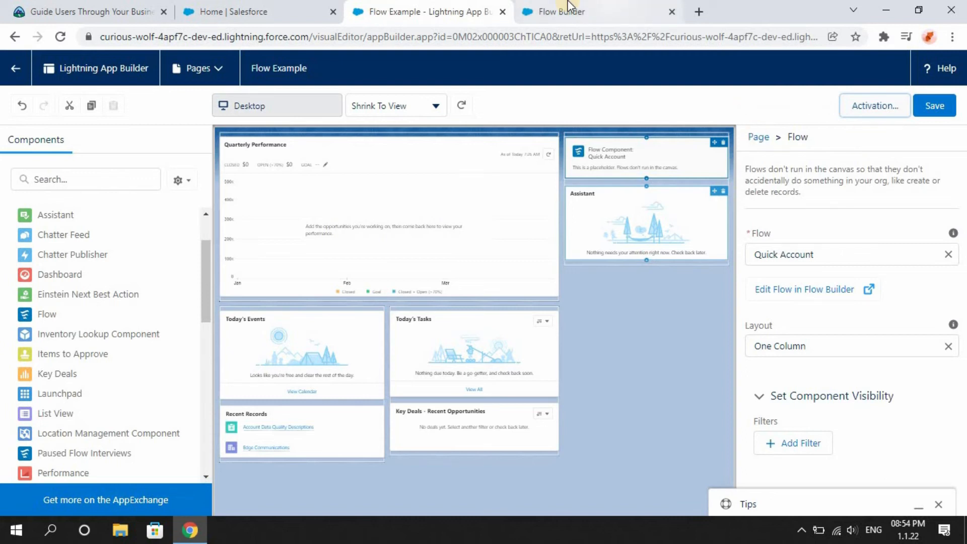
Reload the Salesforce home page to check that the Quick Account flow appears.
click(225, 6)
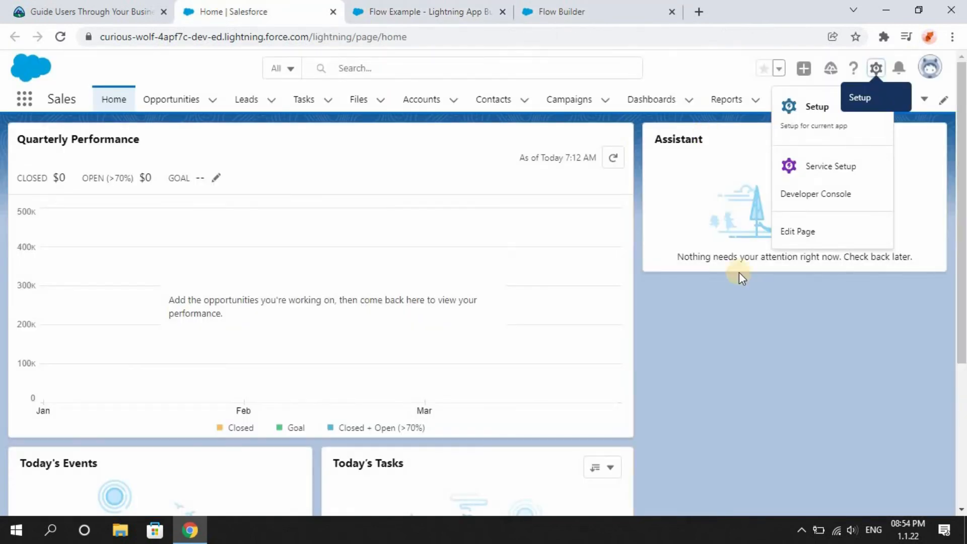
click(740, 300)
click(60, 37)
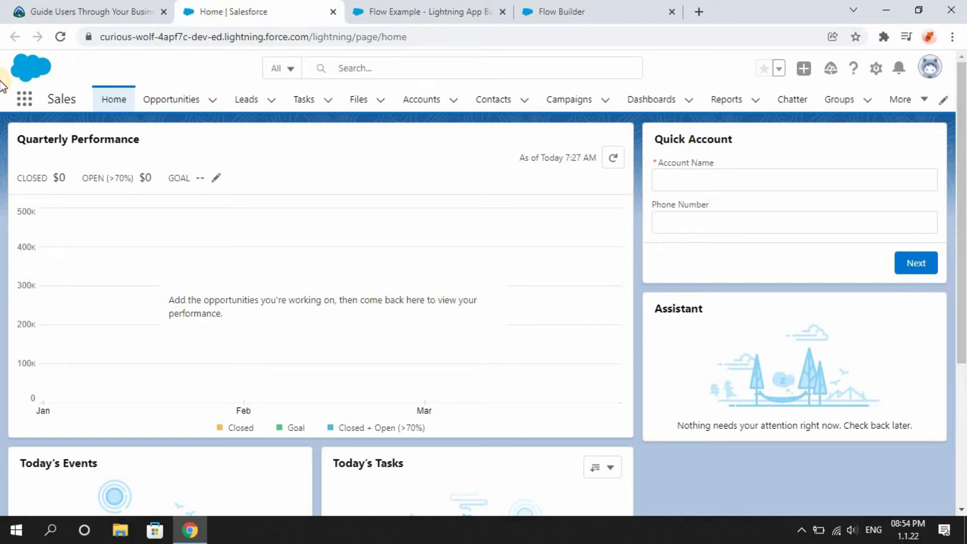
Read through the hands-on challenge requirements for building the New Lead flow and its home page.
click(35, 7)
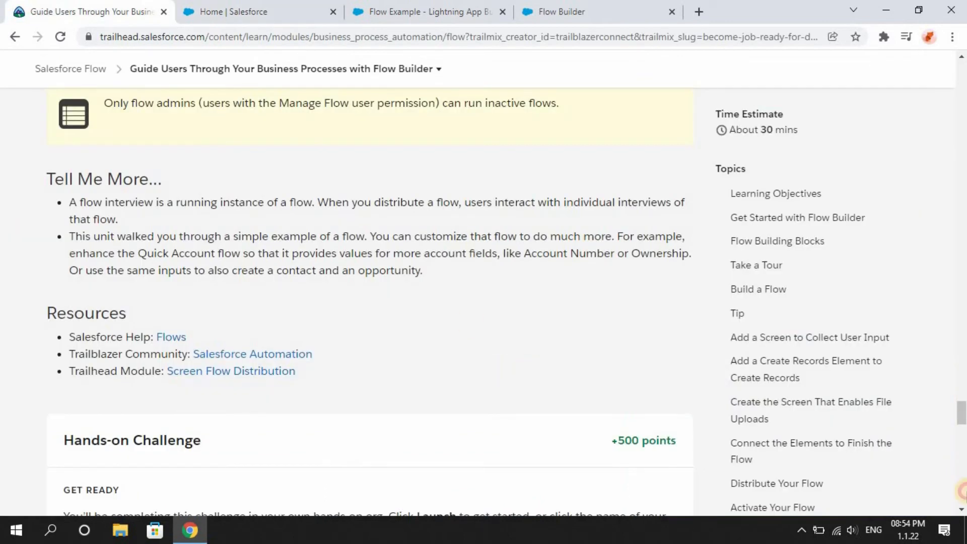
scroll(964, 491, down, 8)
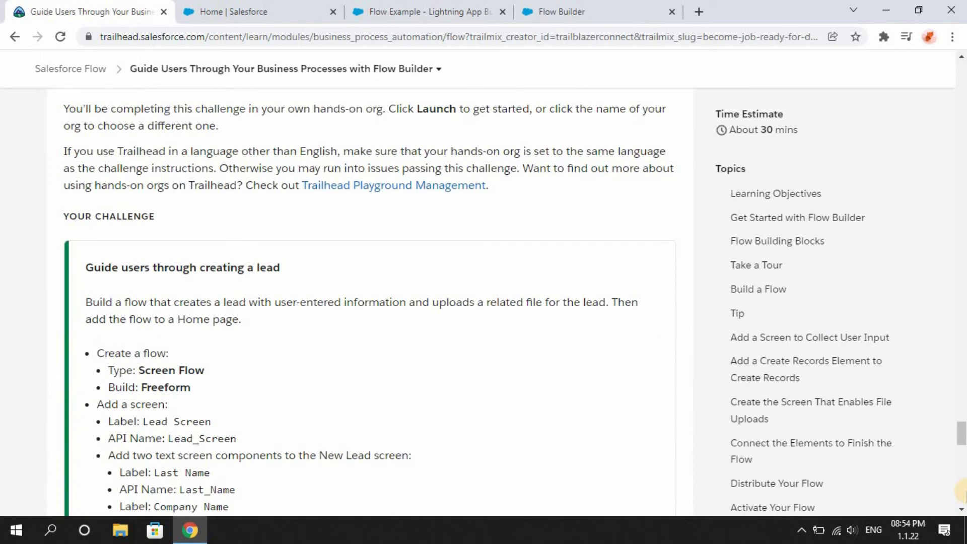
drag(964, 436, 964, 444)
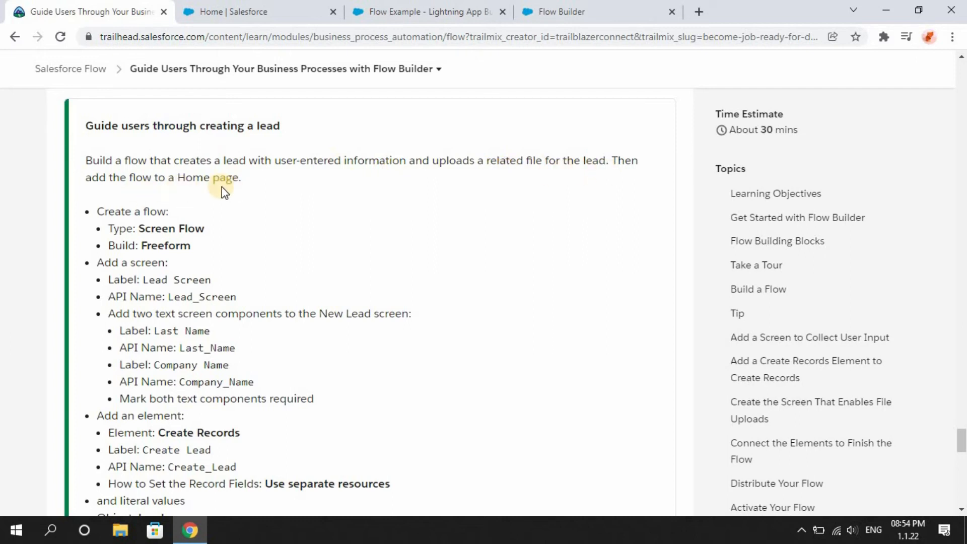
scroll(224, 191, down, 1)
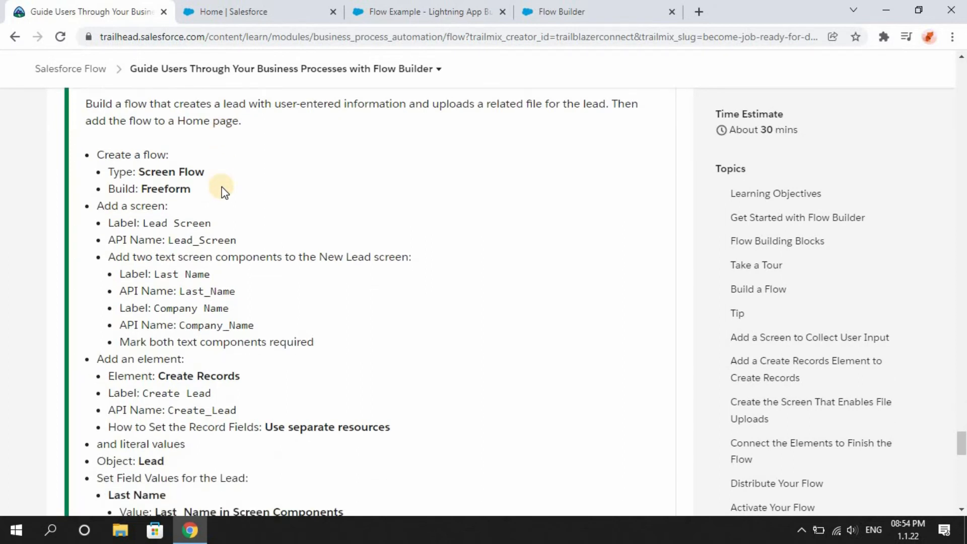
scroll(224, 192, down, 1)
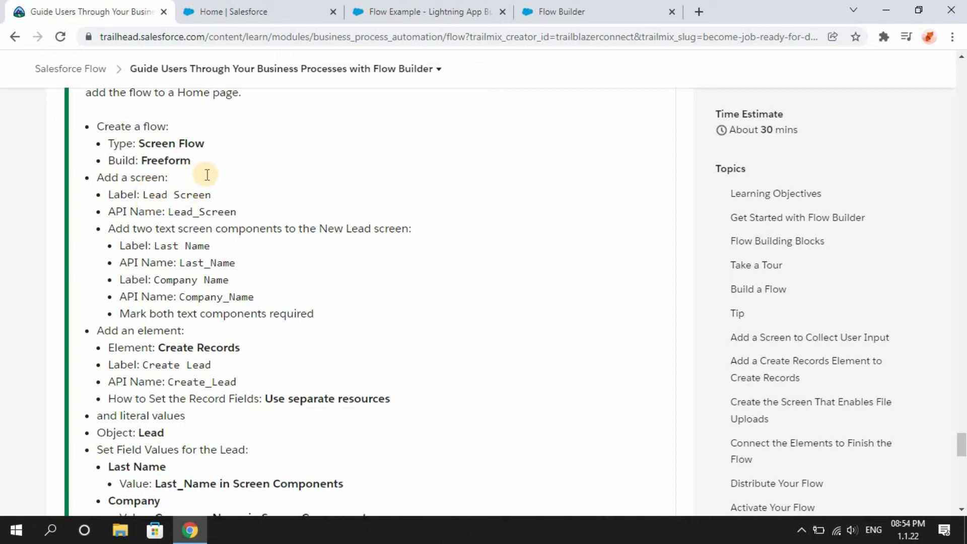
scroll(206, 179, down, 1)
scroll(206, 179, down, 1)
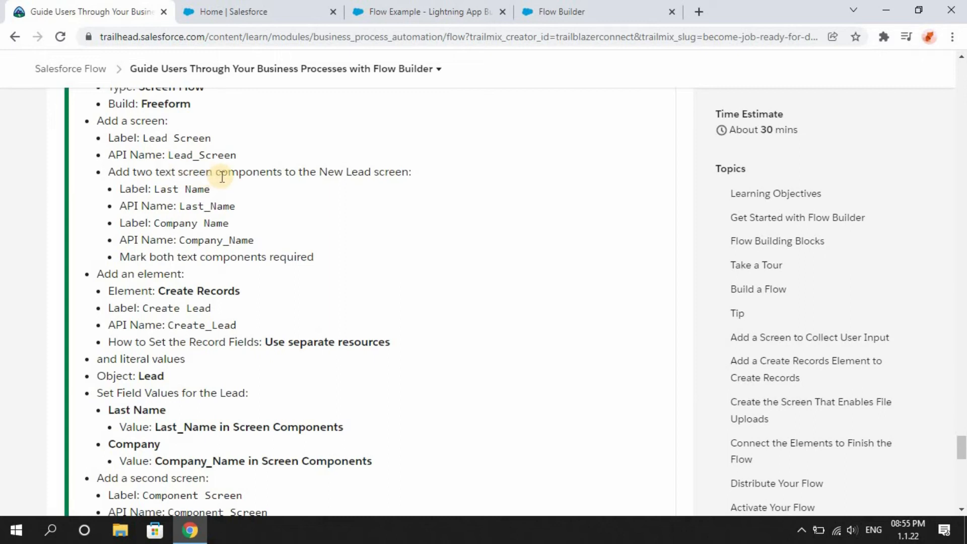
scroll(222, 176, down, 3)
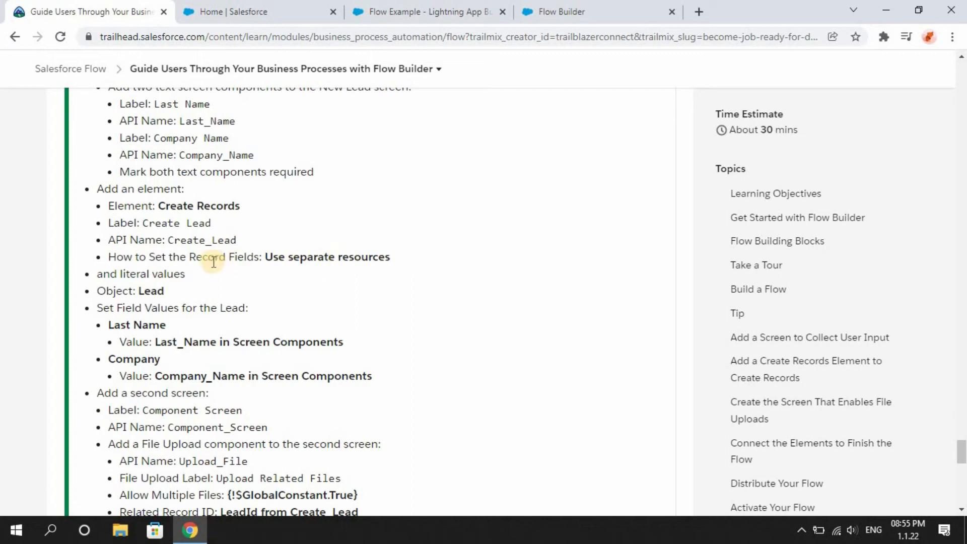
scroll(211, 259, down, 1)
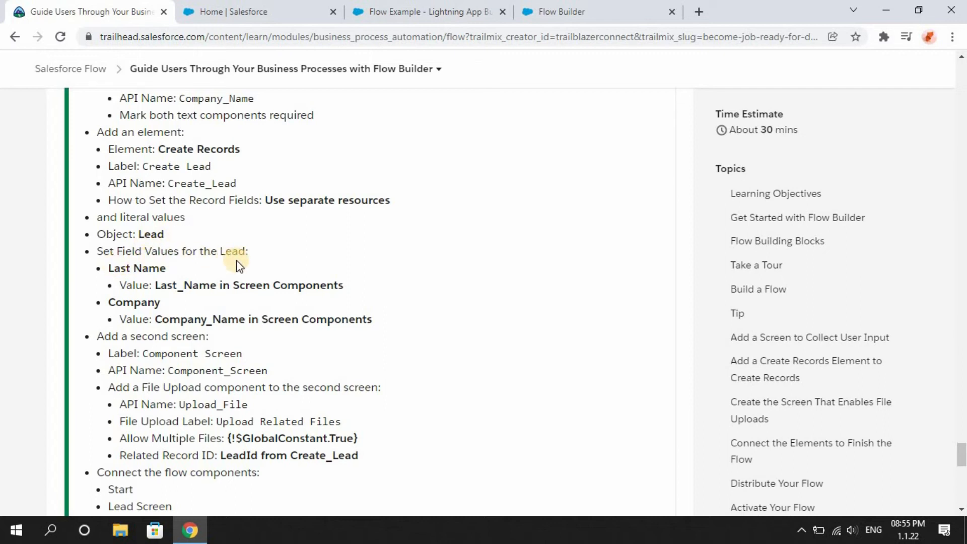
scroll(237, 260, down, 1)
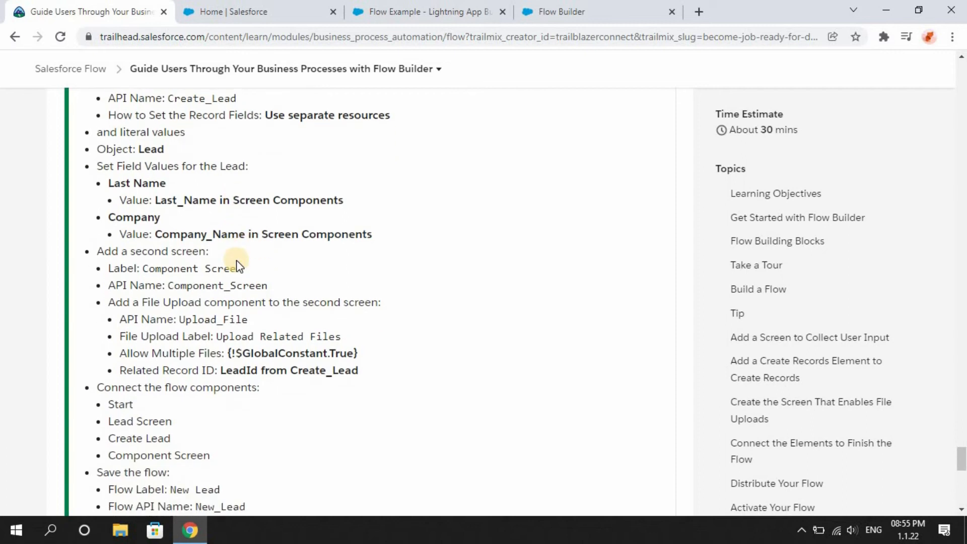
scroll(237, 260, down, 2)
scroll(237, 262, down, 2)
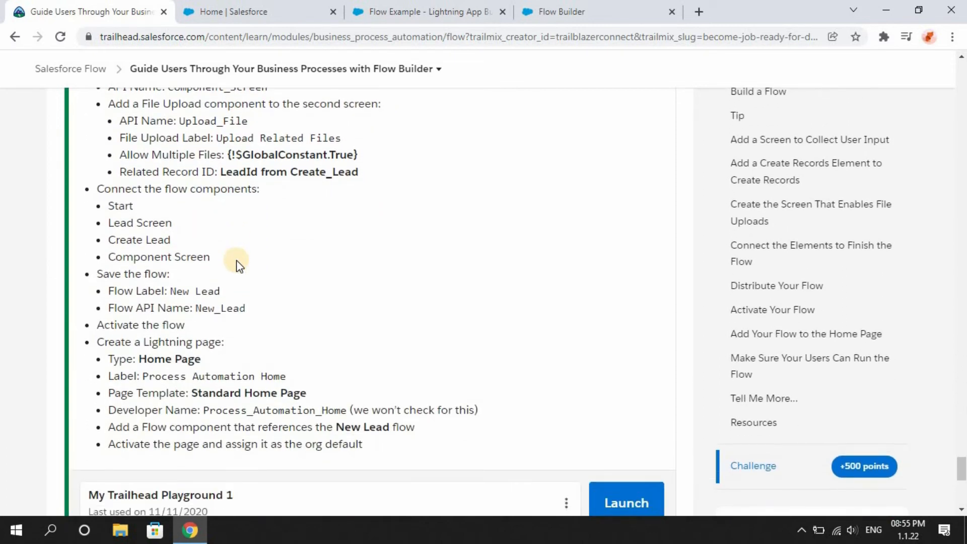
scroll(237, 259, down, 1)
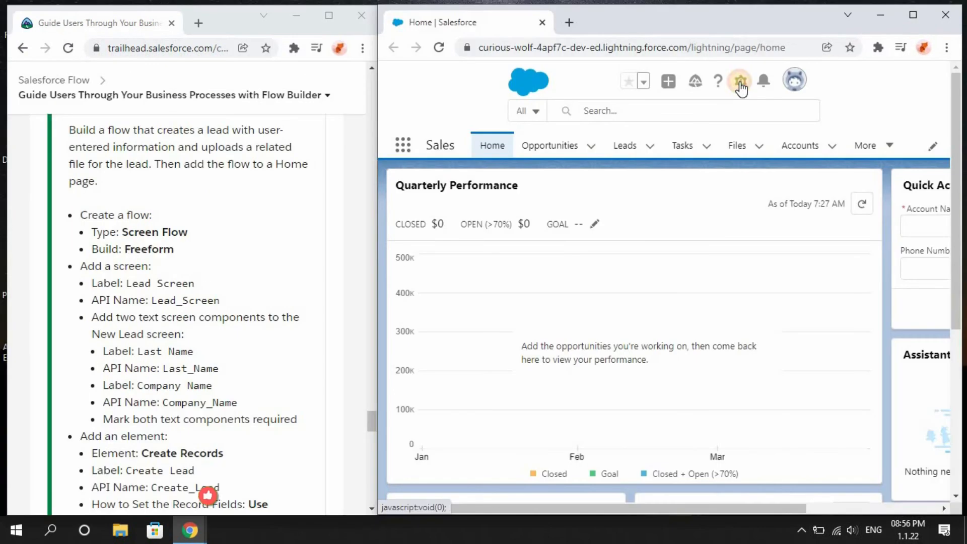
Open the Setup menu from the Salesforce home page.
click(740, 81)
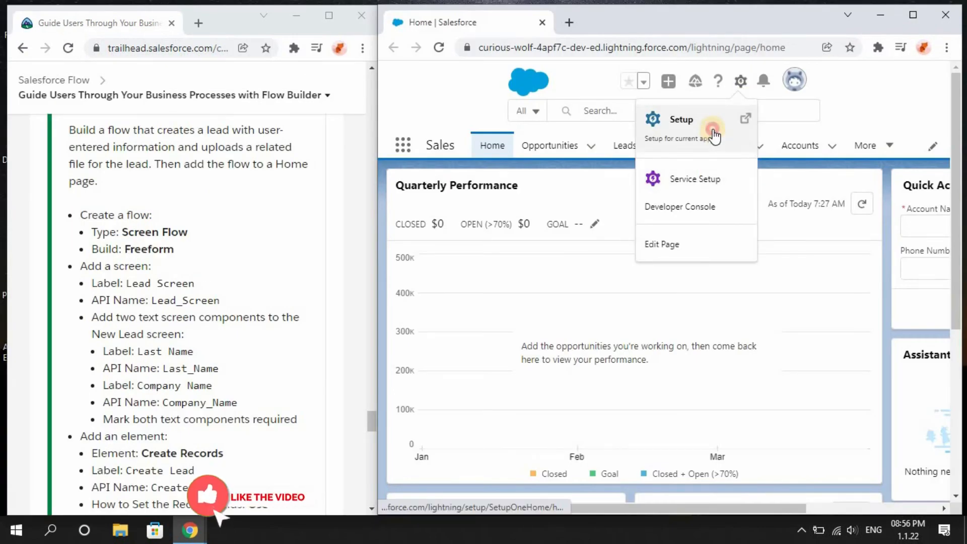
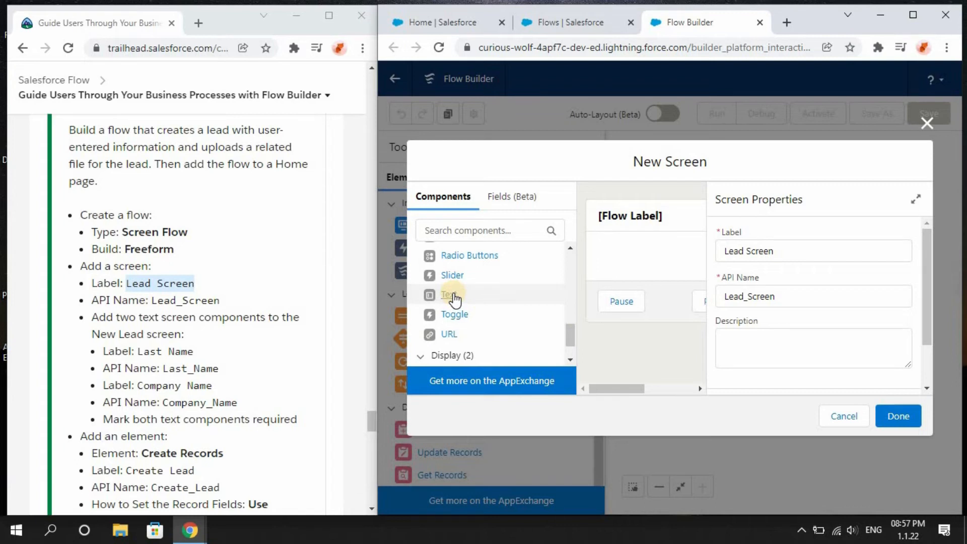
Add a Text component to the screen labeled Last Name with API name Last_Name and mark it required.
double_click(451, 295)
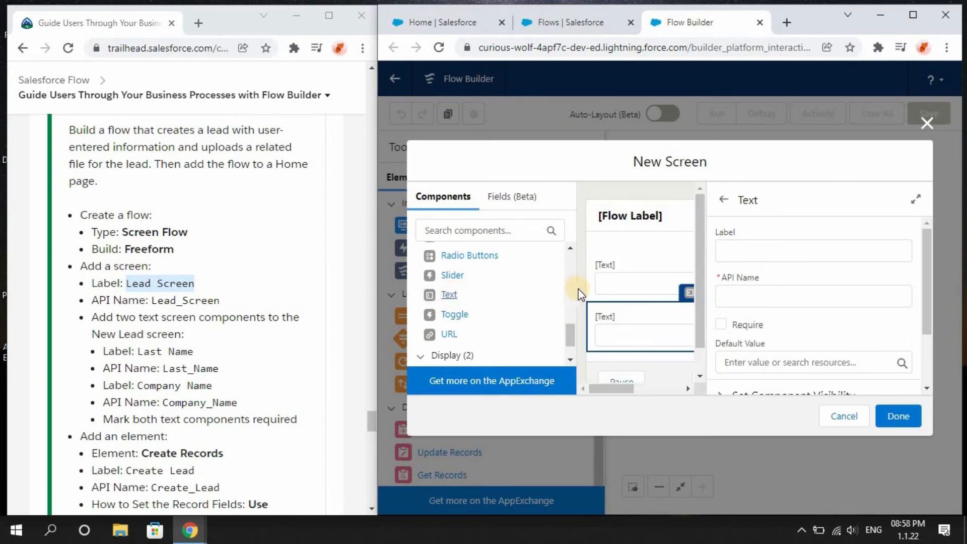
click(618, 288)
click(618, 288)
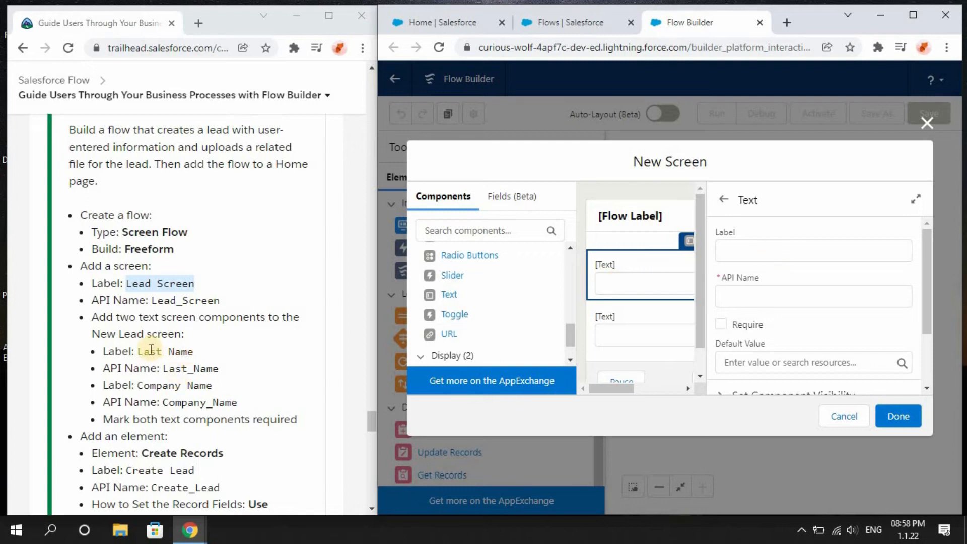
drag(136, 351, 200, 351)
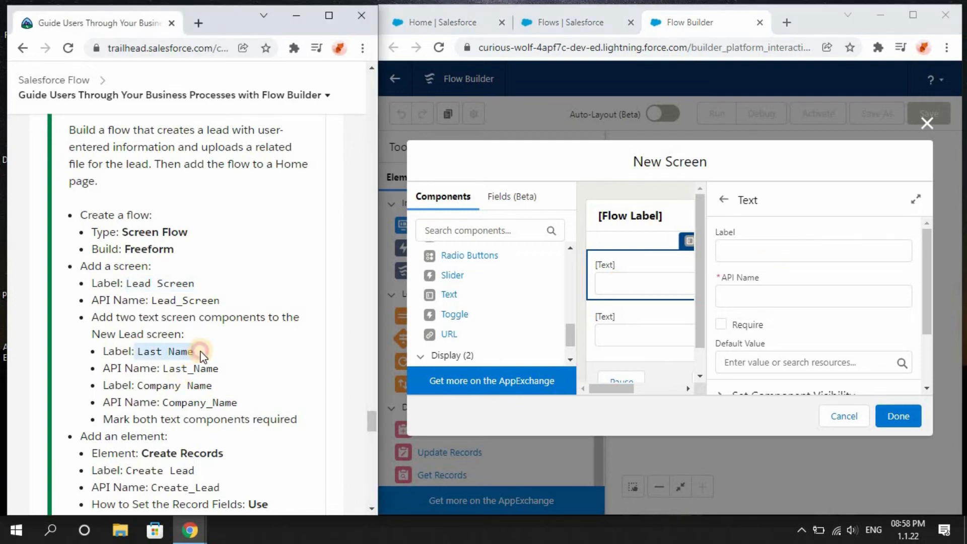
click(201, 351)
drag(138, 352, 195, 353)
key(ctrl+c)
click(787, 257)
key(ctrl+v)
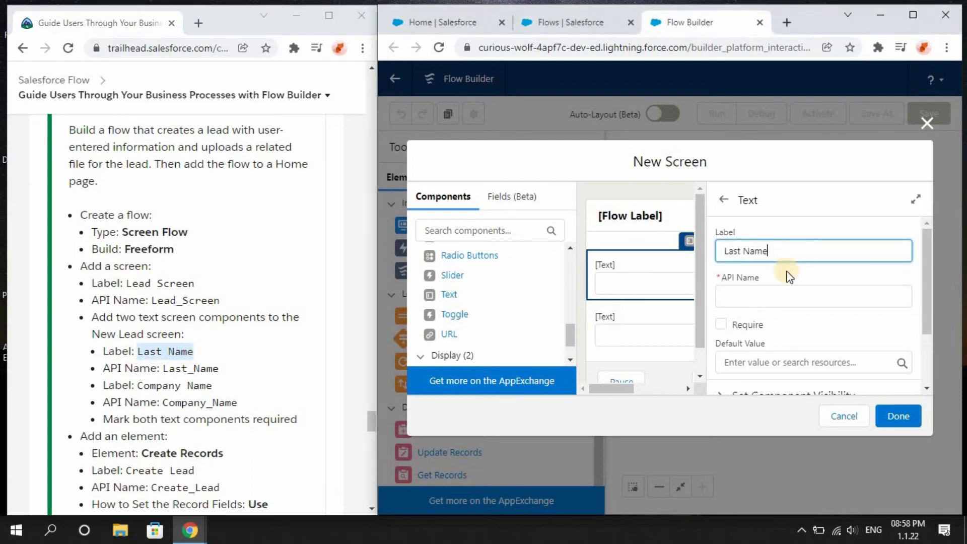
click(787, 276)
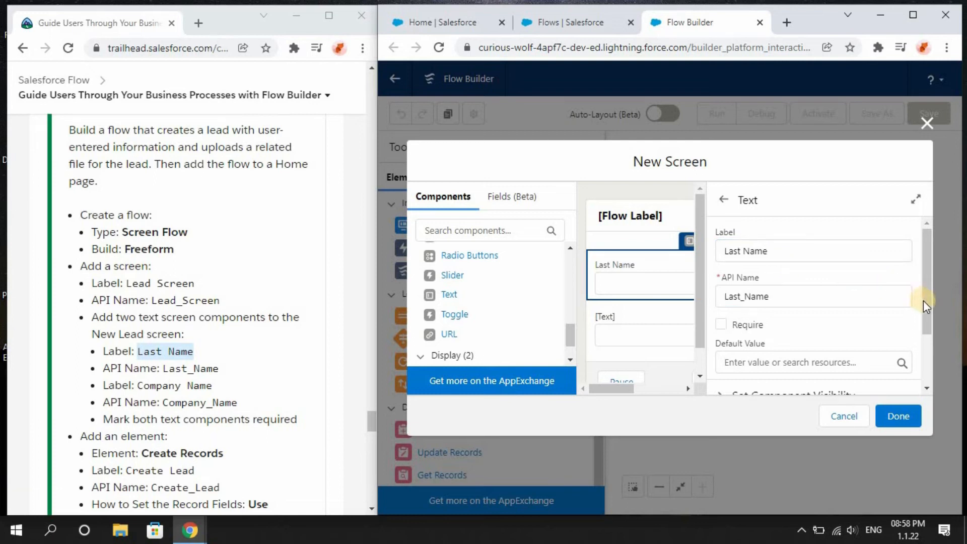
scroll(923, 313, down, 2)
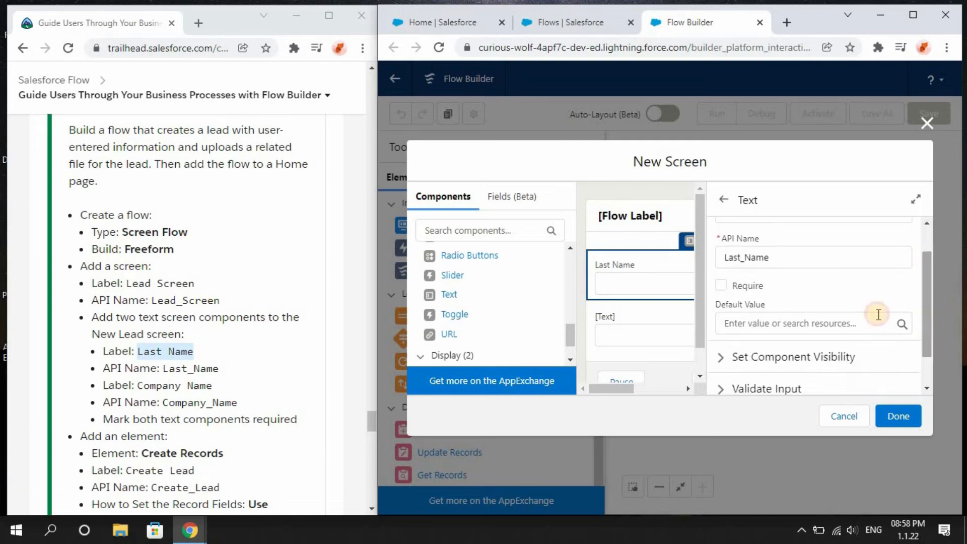
click(718, 285)
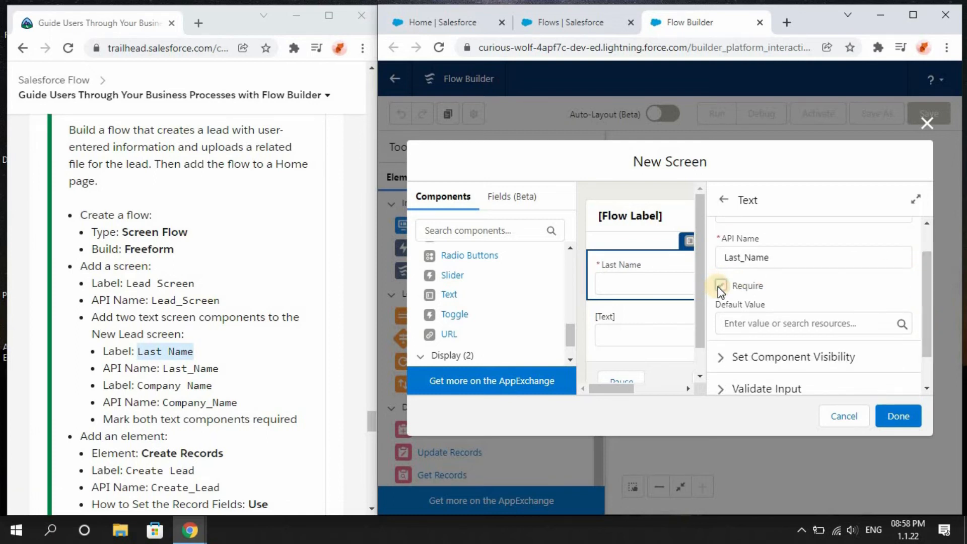
Configure the second Text component with label Company Name, API name Company_Name, and mark it required.
click(604, 329)
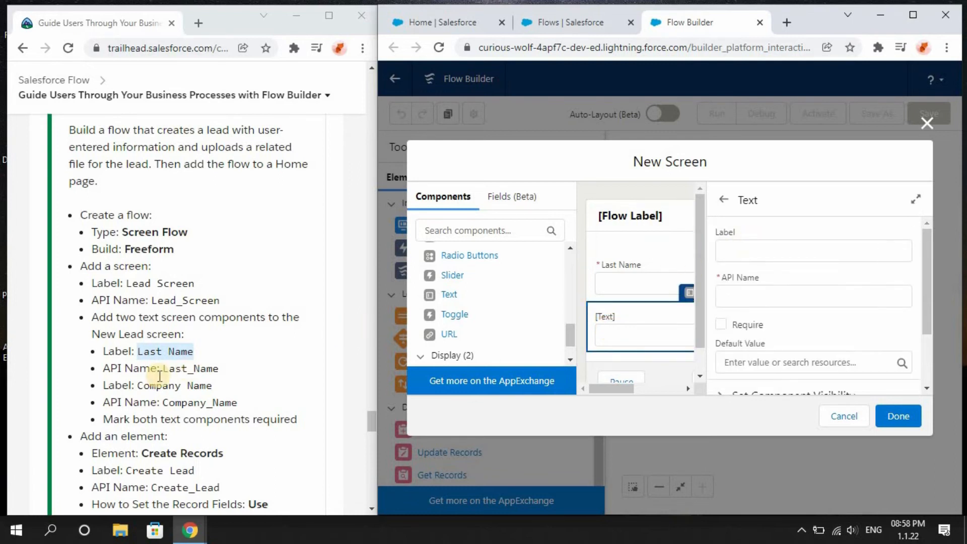
drag(137, 385, 214, 390)
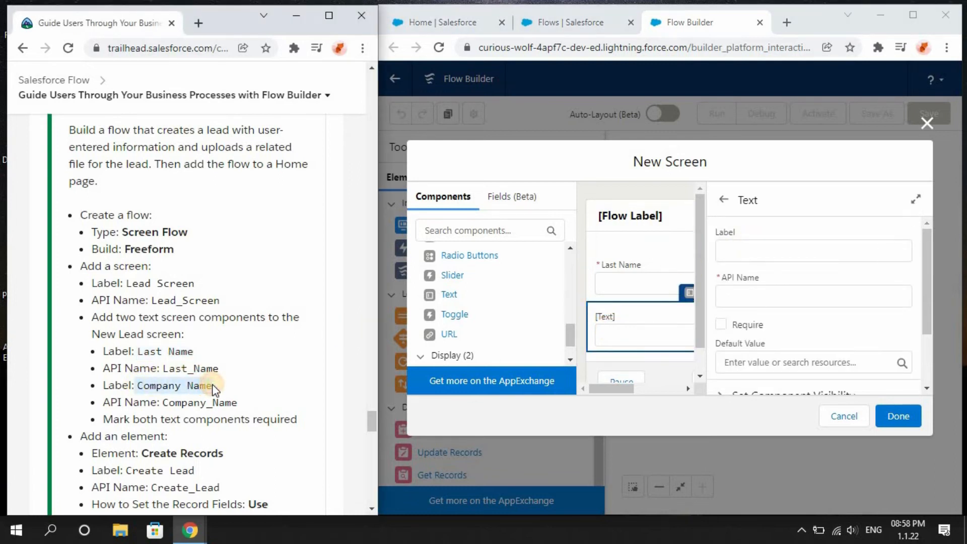
click(213, 388)
drag(138, 386, 220, 389)
key(ctrl+c)
click(824, 249)
key(ctrl+v)
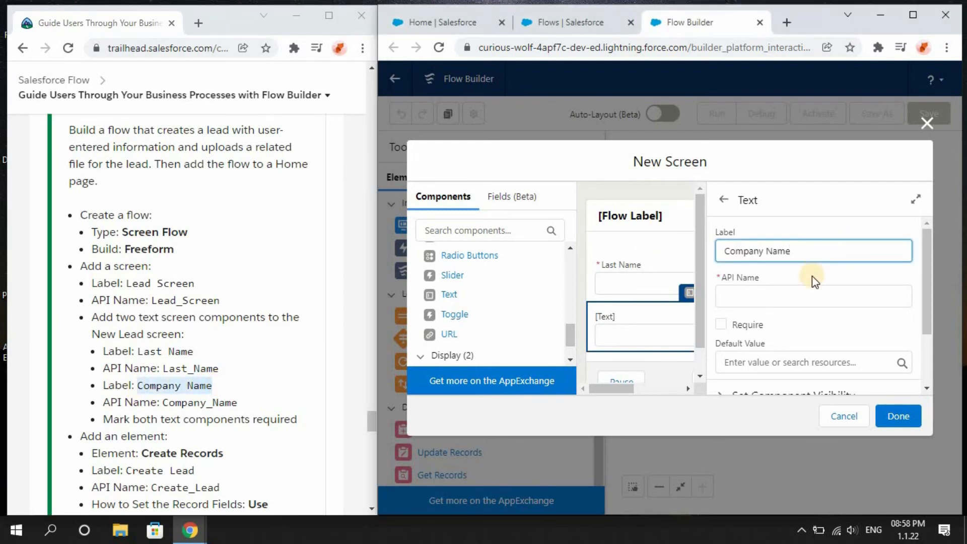
click(802, 288)
click(748, 327)
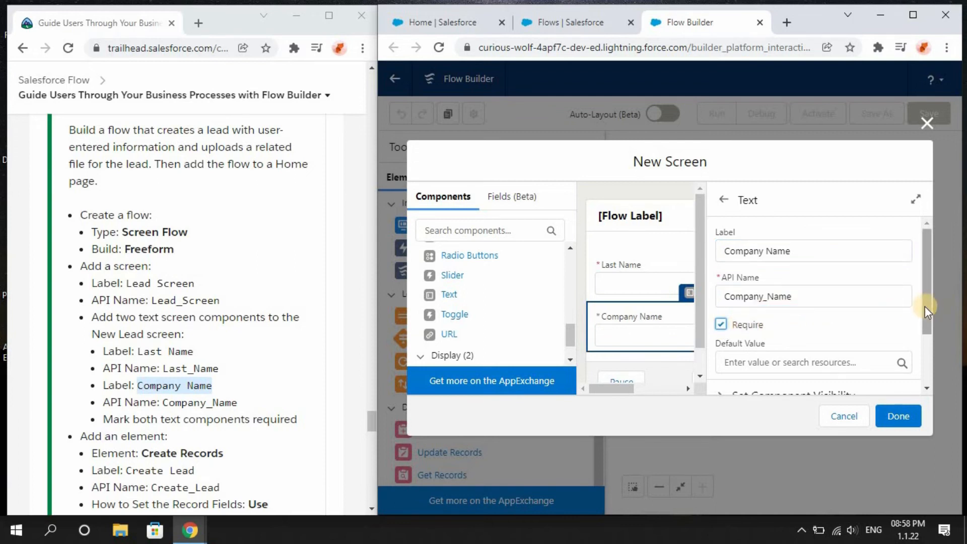
Set the Lead Screen footer to keep the standard Next label, hide Previous and Pause, and close the screen editor.
drag(925, 306, 931, 360)
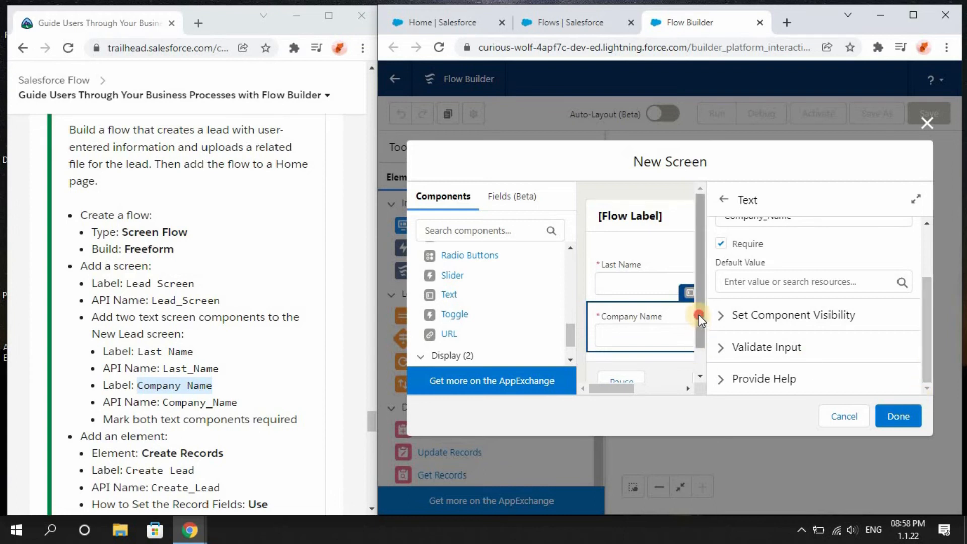
drag(699, 315, 699, 372)
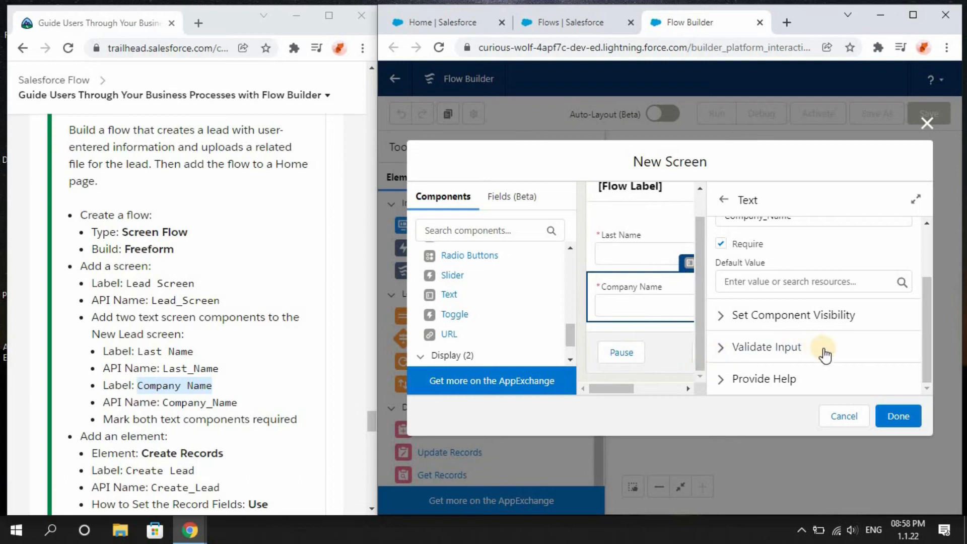
click(660, 340)
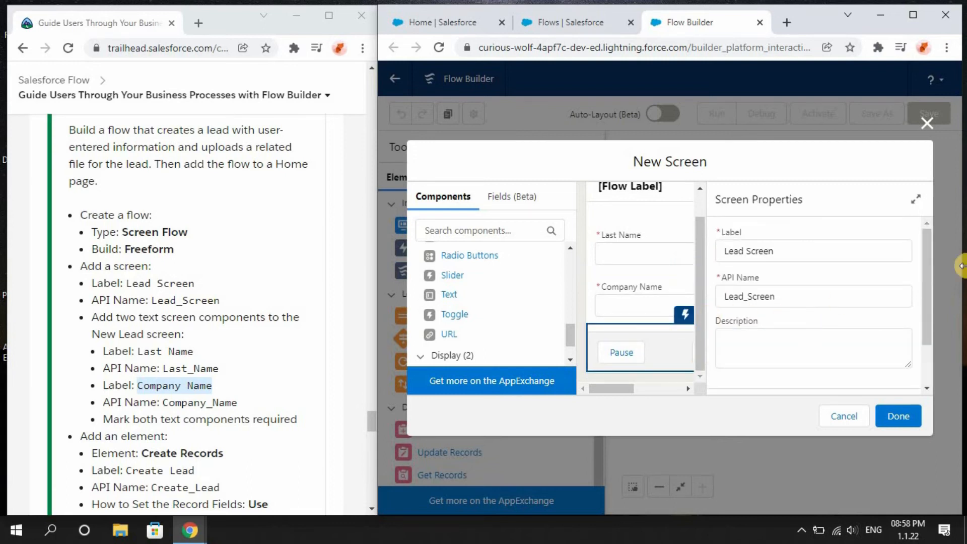
drag(925, 286, 923, 362)
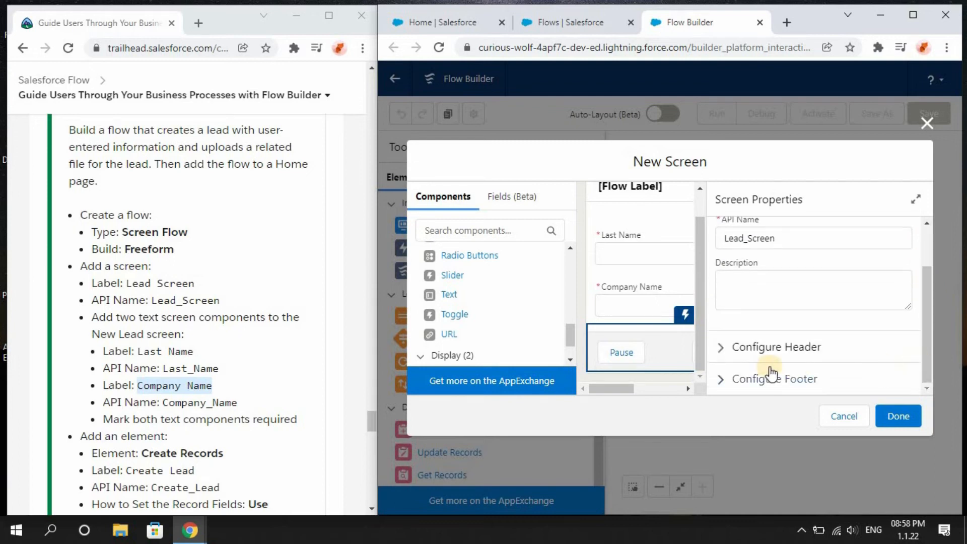
click(727, 383)
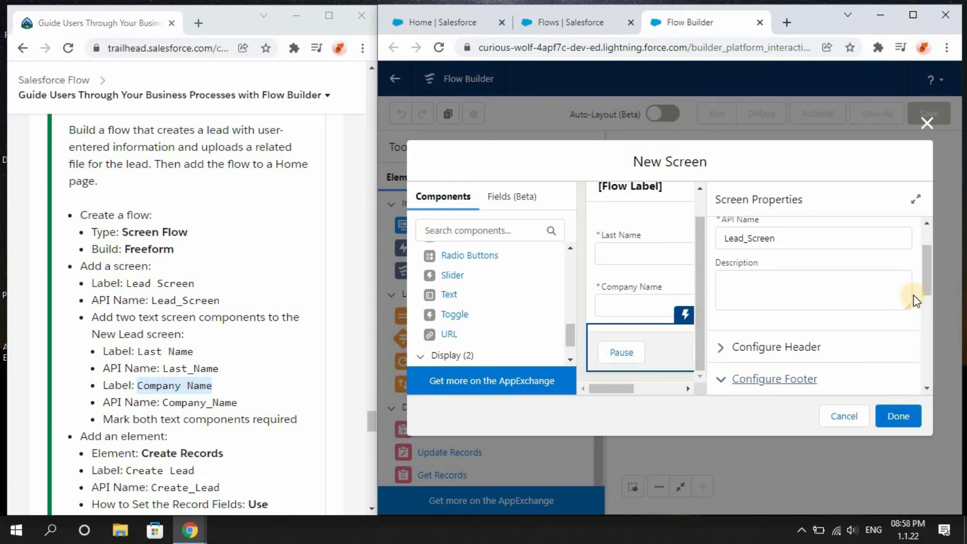
drag(923, 282, 926, 346)
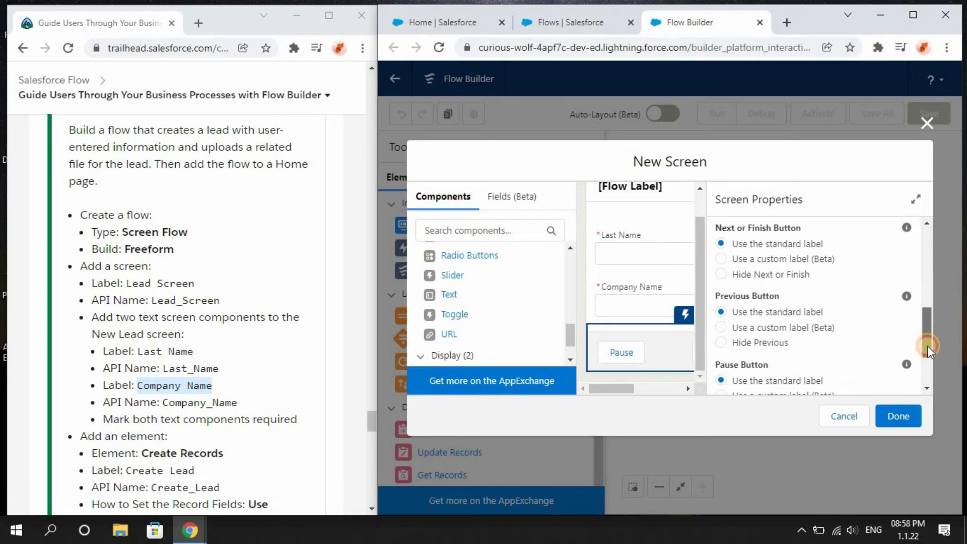
click(721, 275)
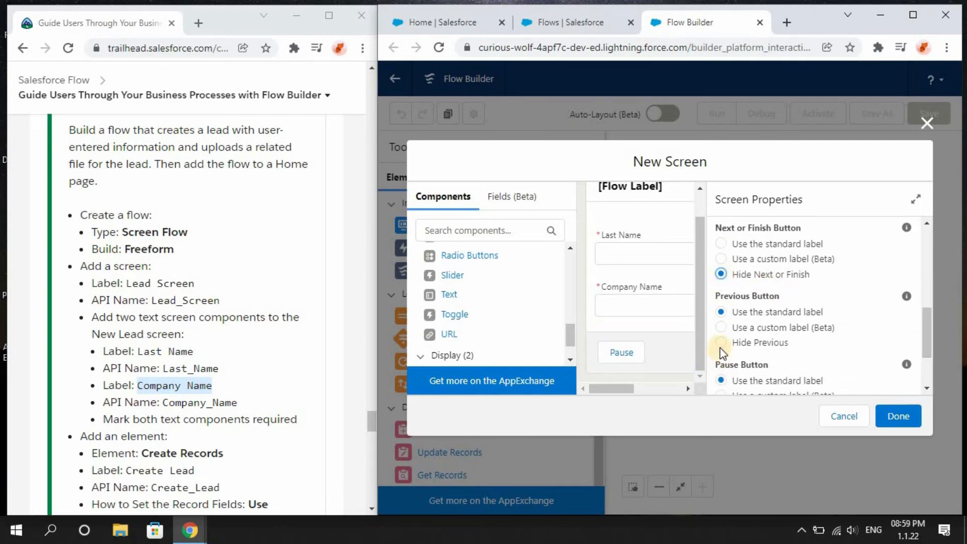
click(719, 346)
click(721, 244)
drag(926, 343, 926, 370)
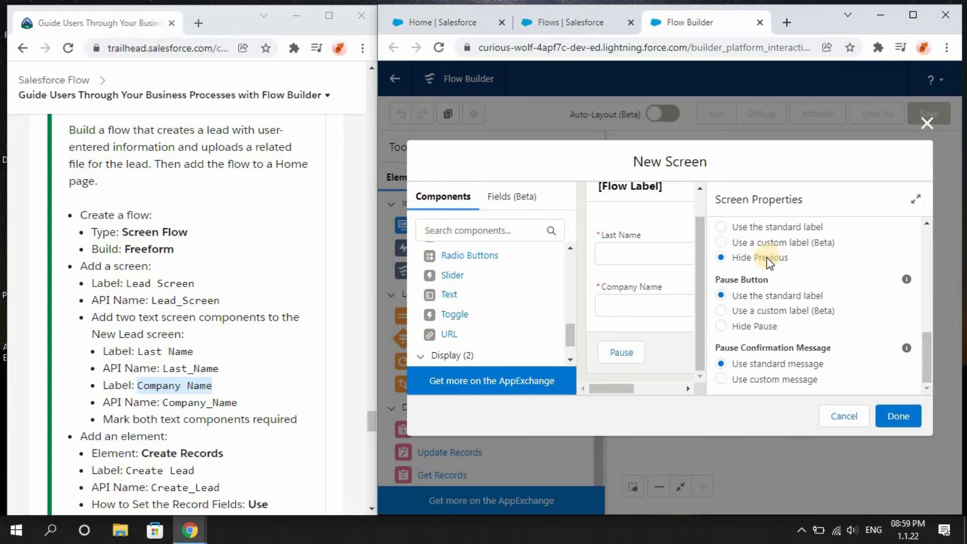
click(731, 327)
click(910, 415)
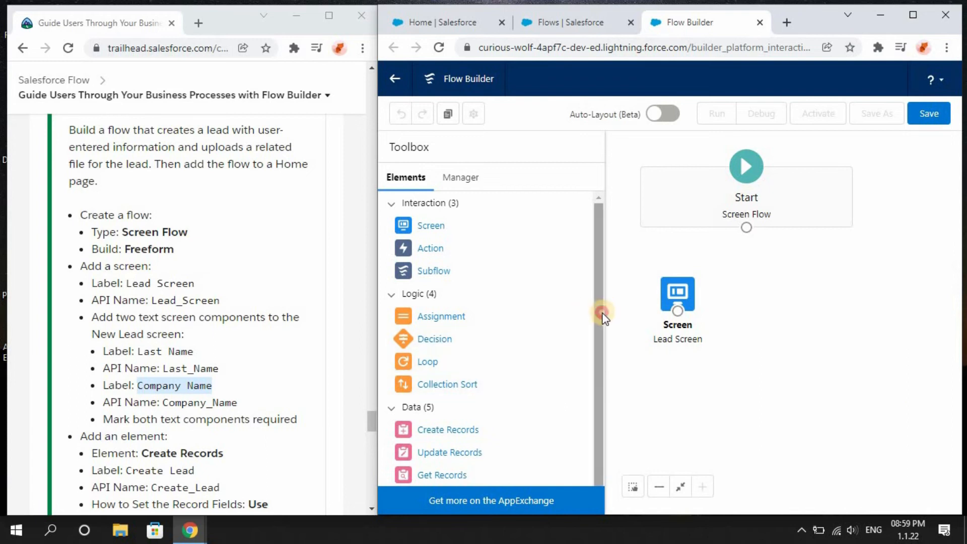
Add a Create Records element to the canvas labeled Create Lead with API name Create_Lead.
drag(602, 315, 598, 358)
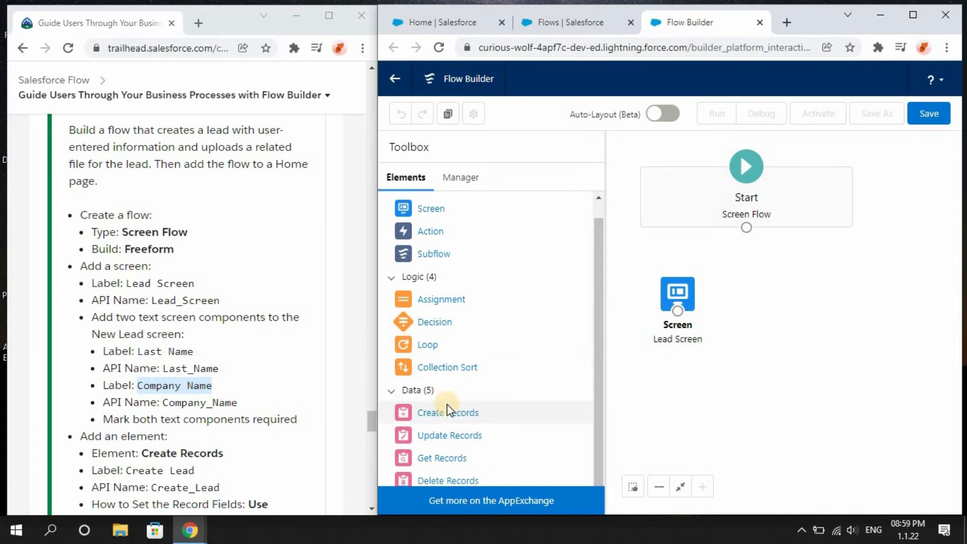
drag(446, 403, 742, 358)
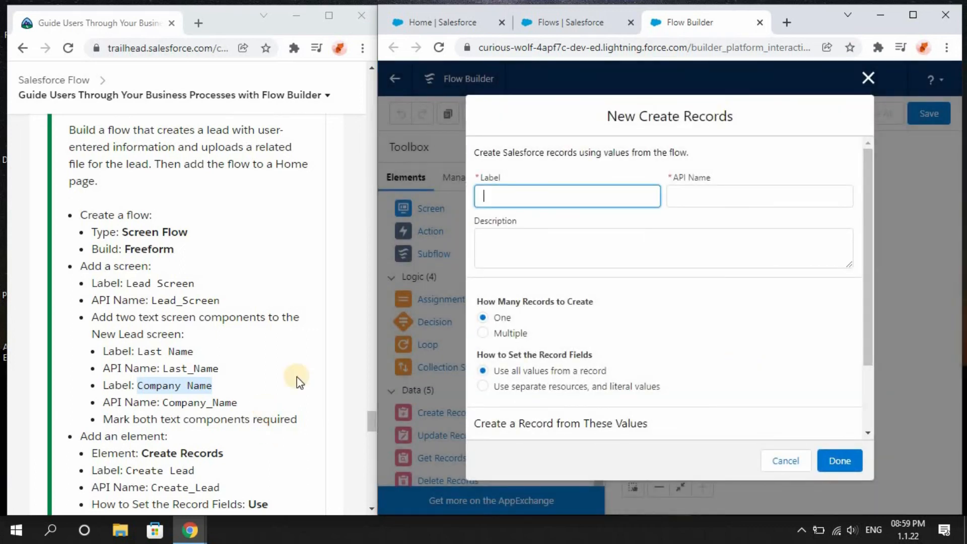
drag(372, 418, 372, 430)
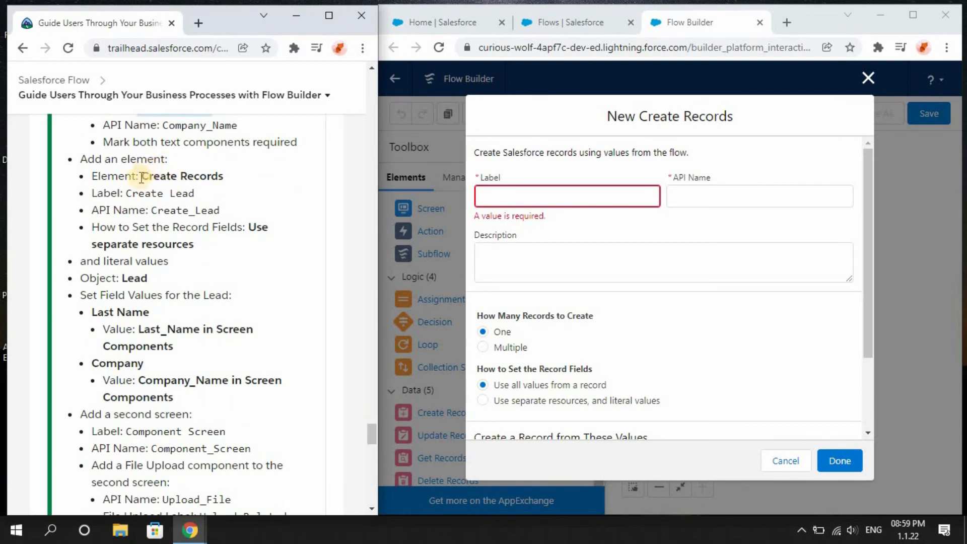
drag(126, 193, 208, 193)
key(ctrl+c)
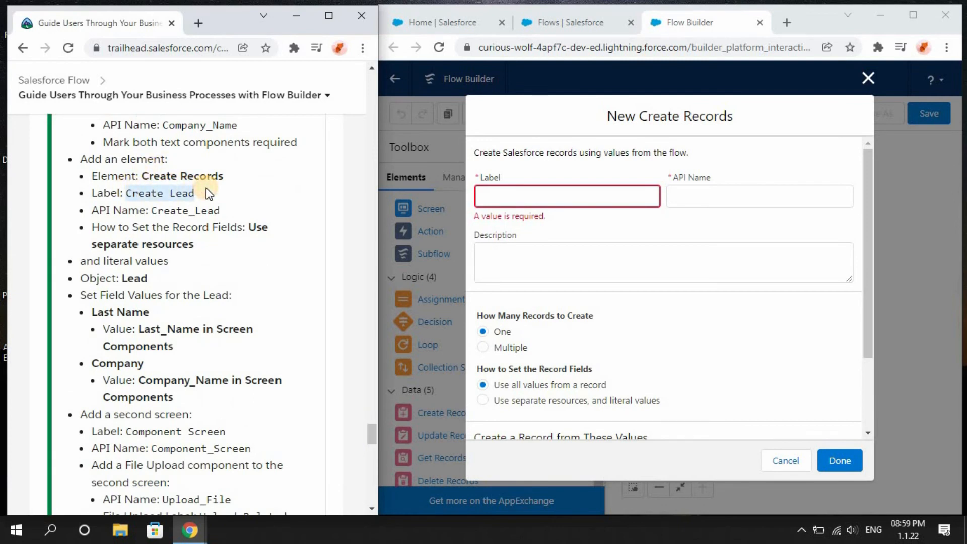
click(507, 194)
key(ctrl+v)
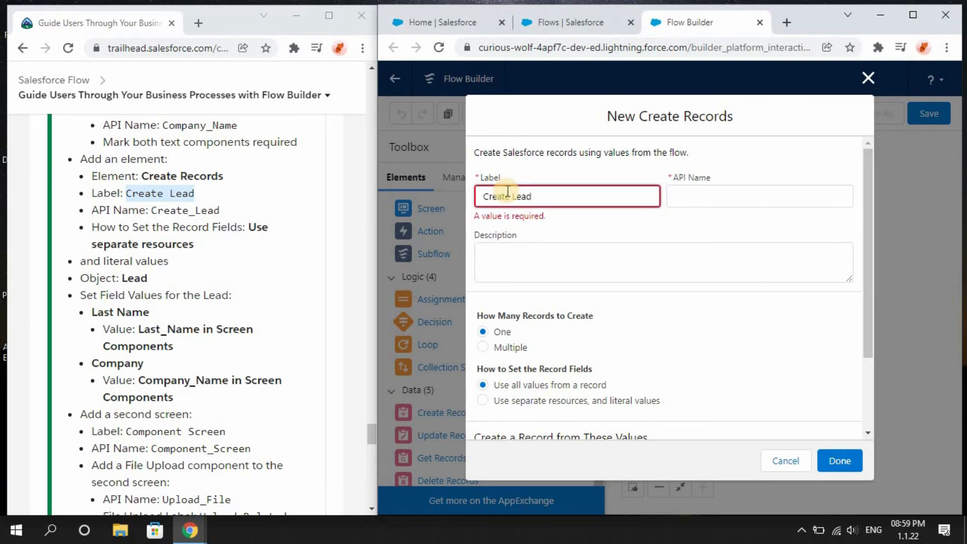
click(631, 231)
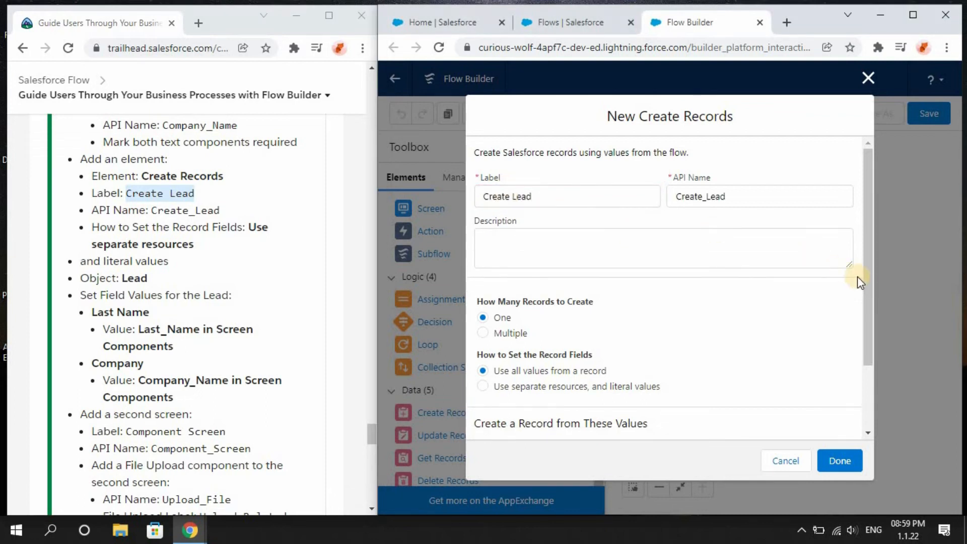
Choose to set record fields using separate resources and literal values, and pick Lead as the object.
scroll(865, 305, down, 1)
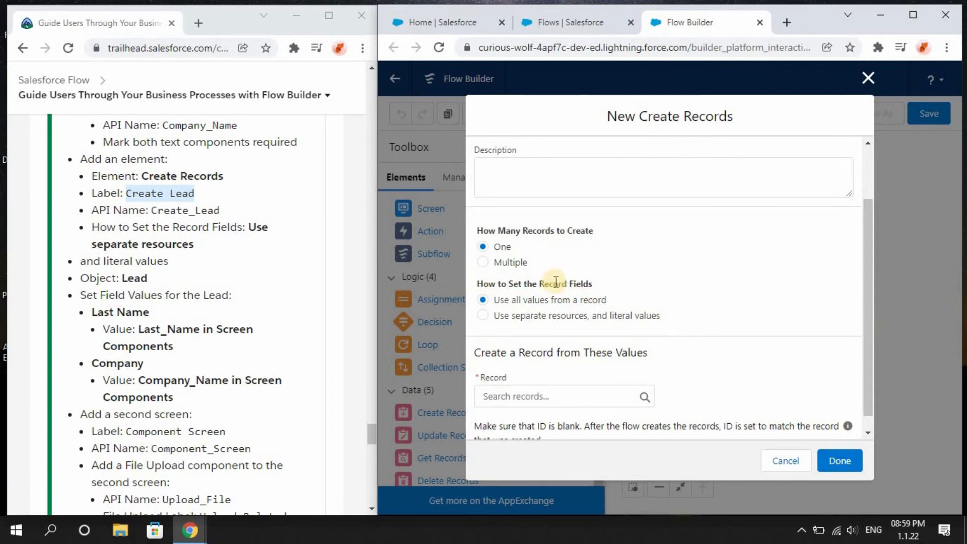
click(482, 316)
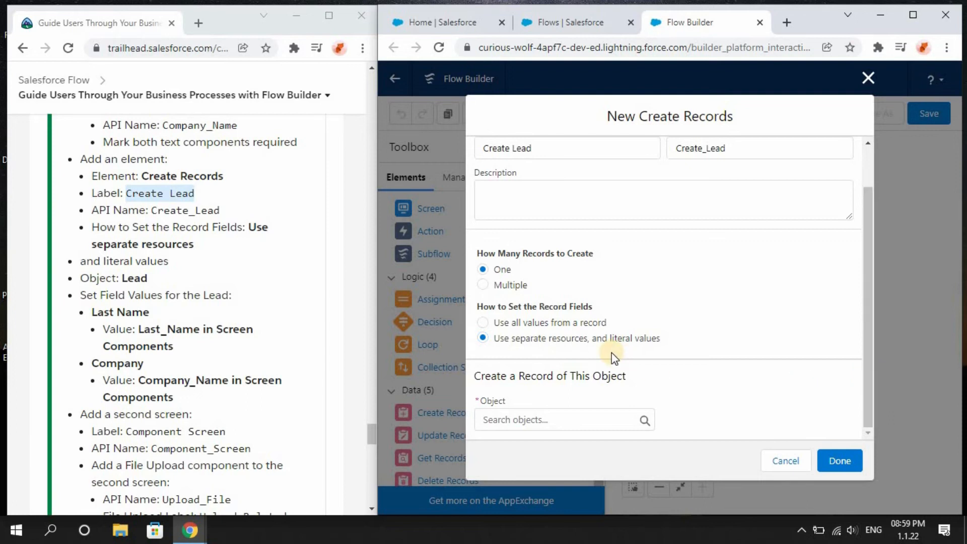
click(546, 418)
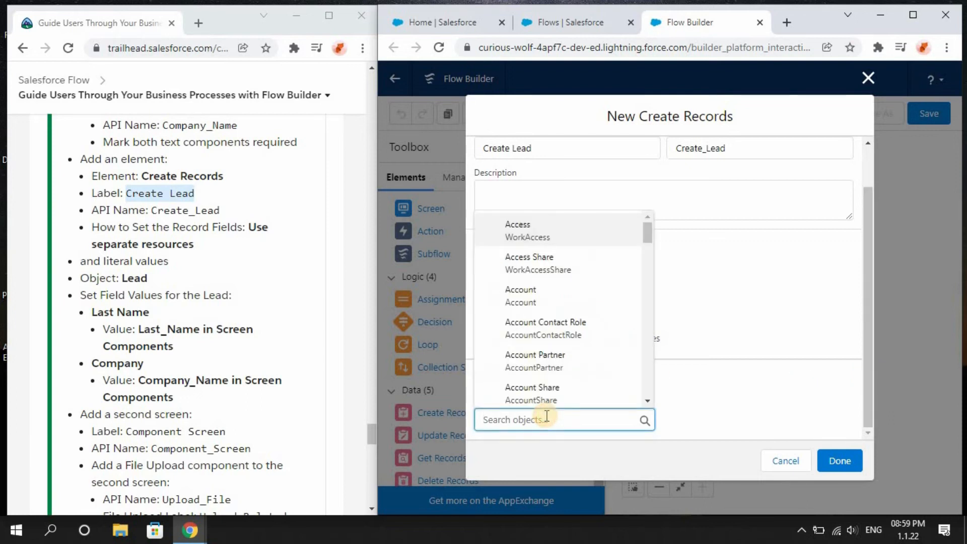
text(lea)
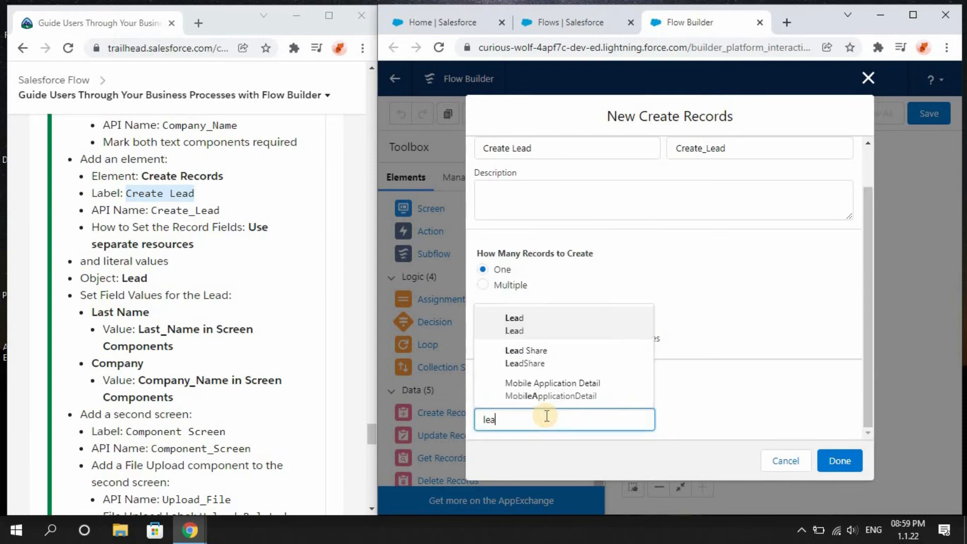
key(Return)
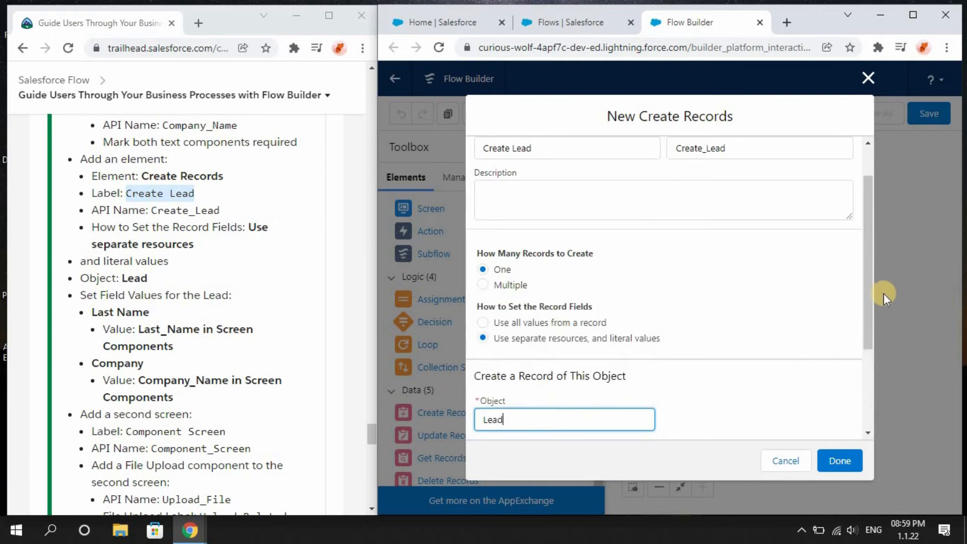
Map the Lead's LastName field to the Last_Name screen component.
drag(868, 303, 872, 395)
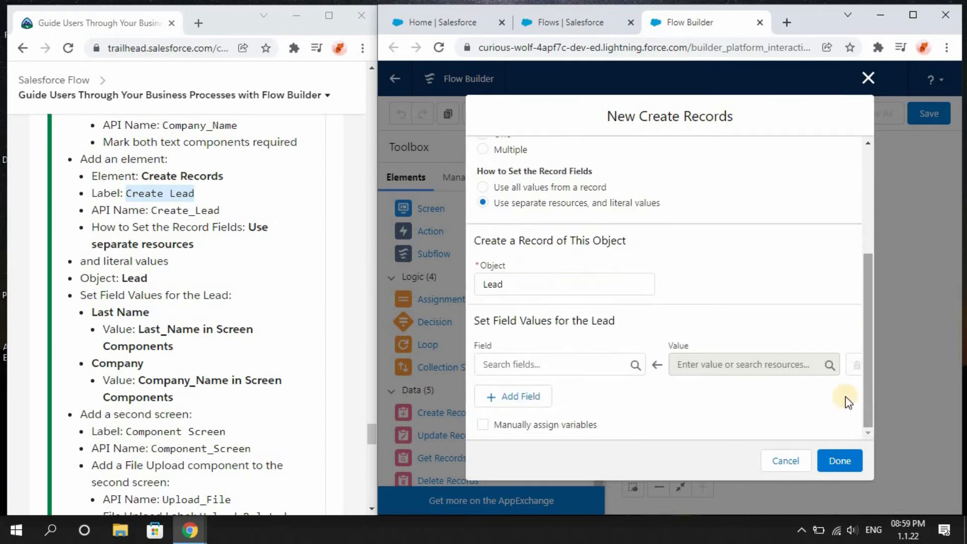
click(571, 356)
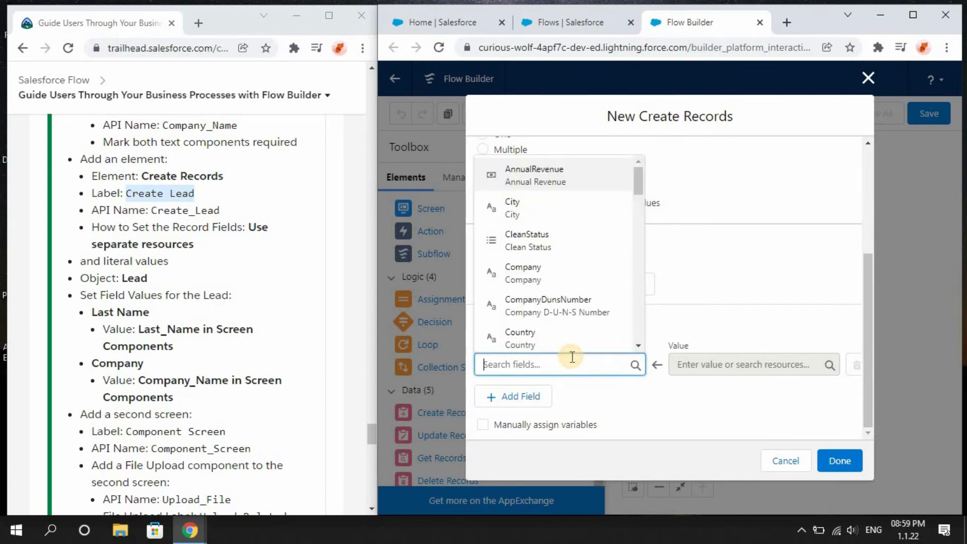
text(l)
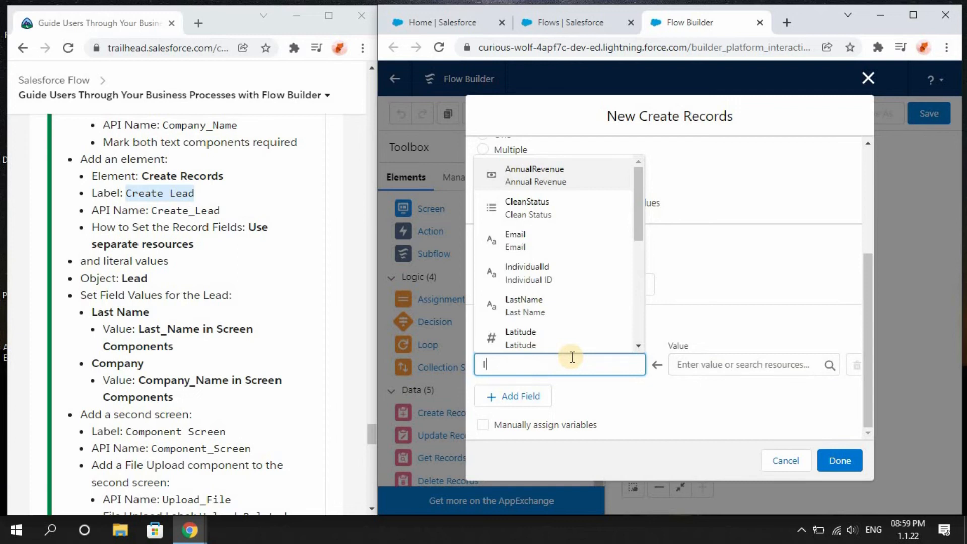
click(554, 314)
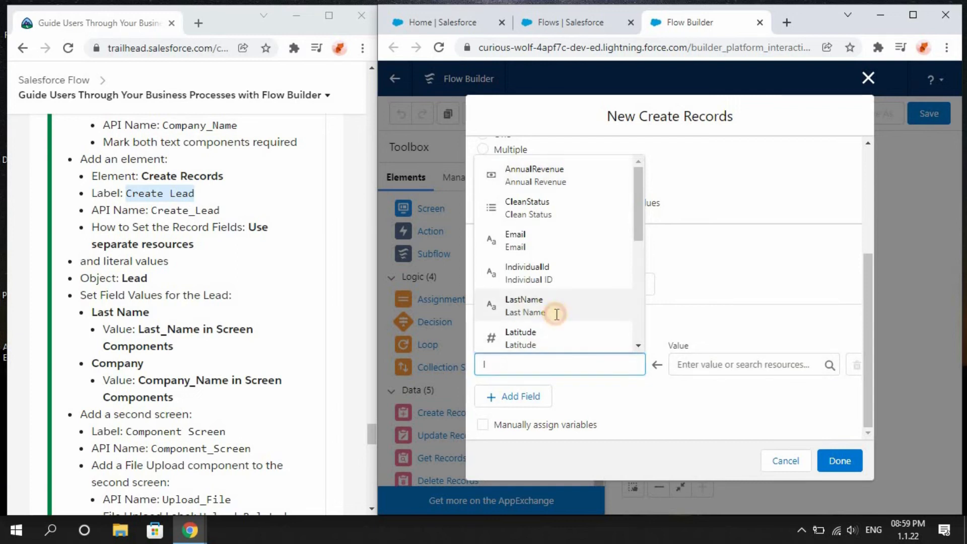
click(706, 363)
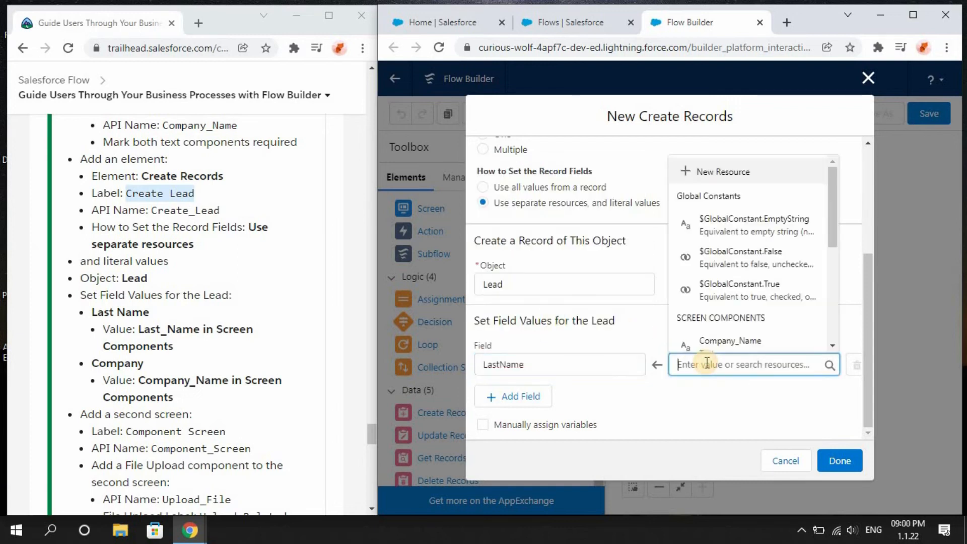
scroll(836, 351, down, 3)
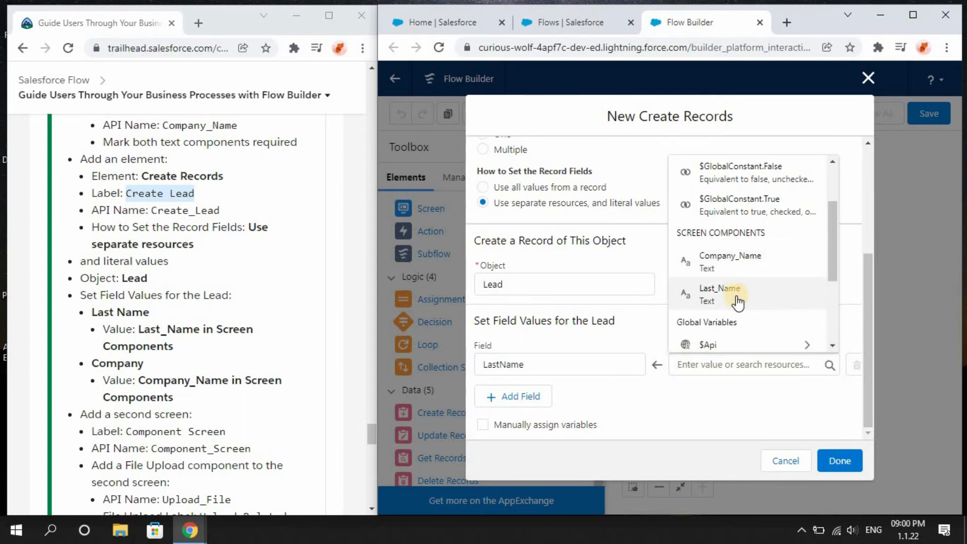
click(736, 301)
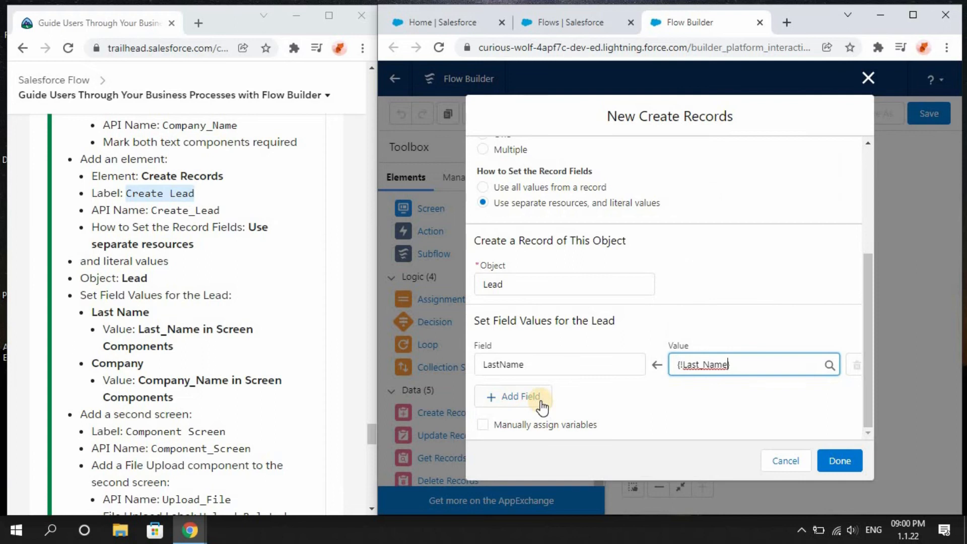
Add a Company field mapped to the Company_Name screen component and finish the Create Lead element.
click(542, 406)
click(531, 411)
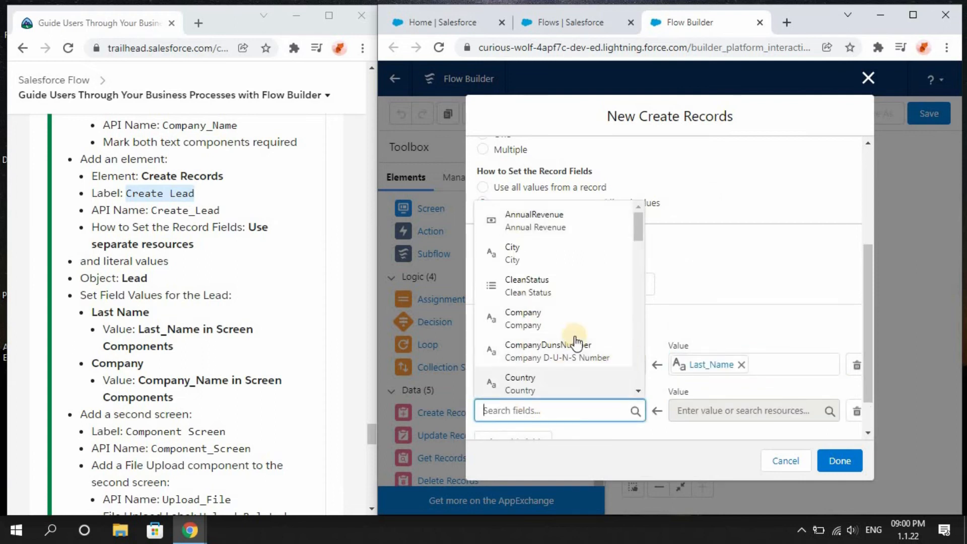
click(637, 392)
click(637, 392)
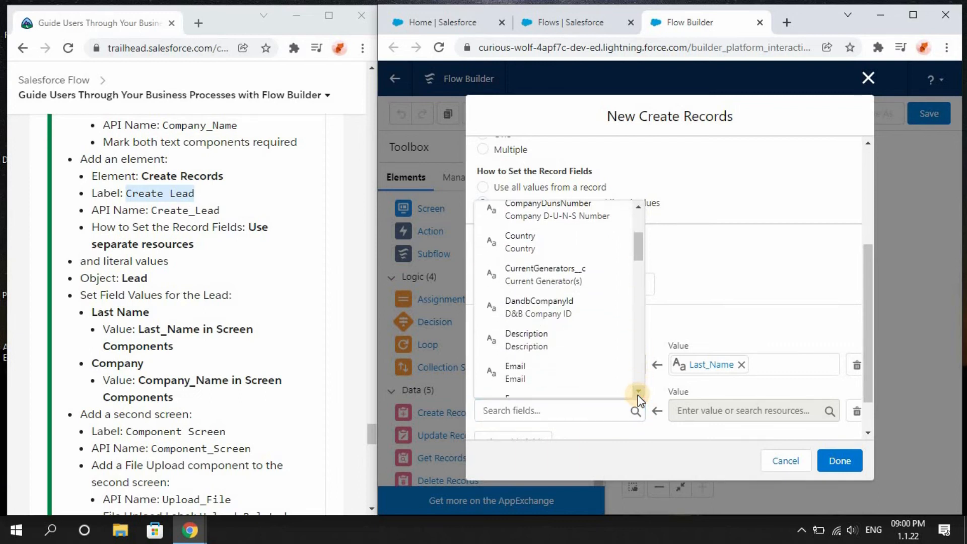
scroll(587, 244, up, 1)
click(587, 244)
click(707, 412)
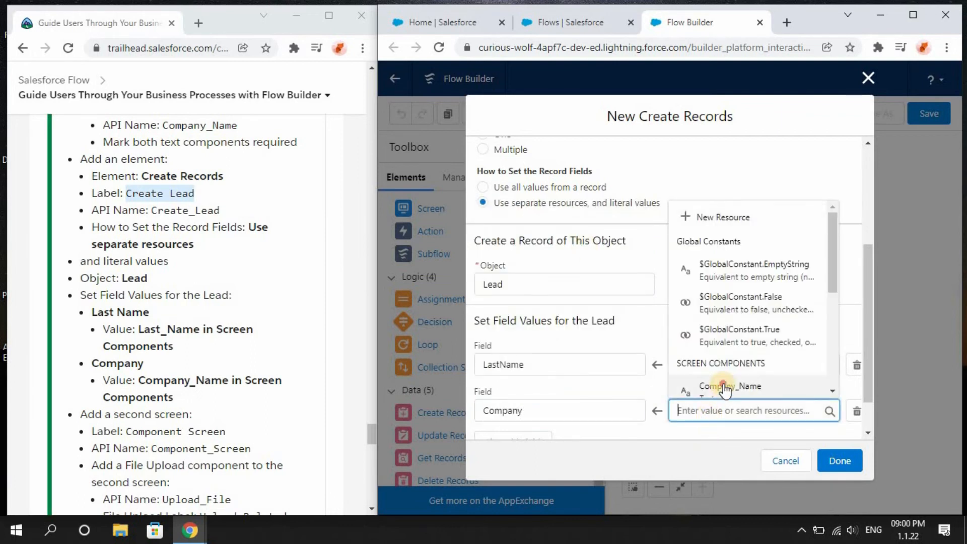
click(724, 386)
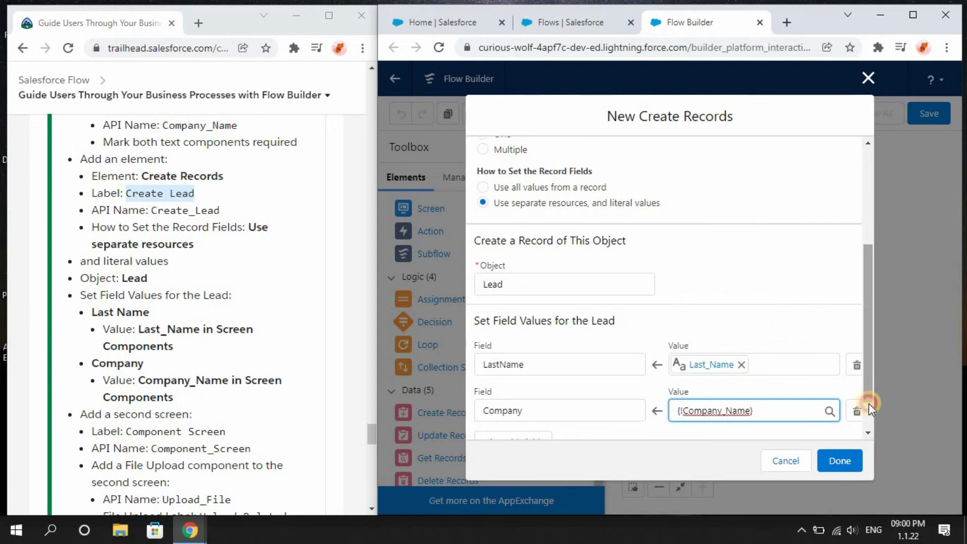
drag(871, 391, 871, 433)
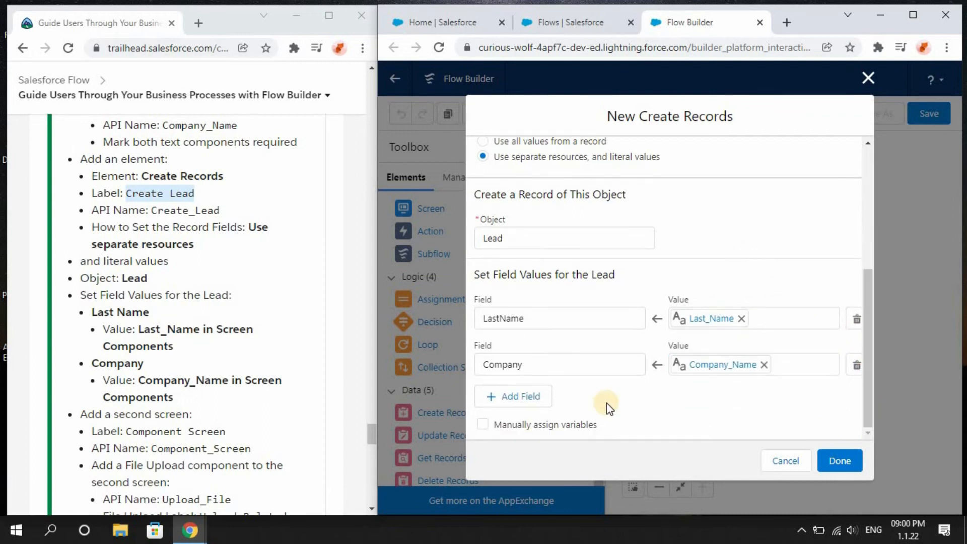
click(841, 461)
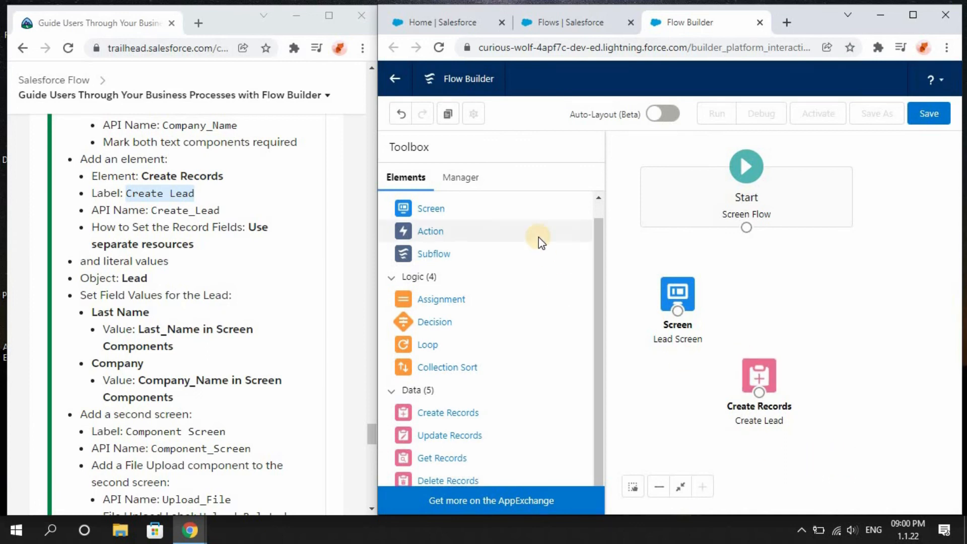
Add a new Screen element labeled Component Screen with API name Component_Screen.
scroll(544, 232, up, 1)
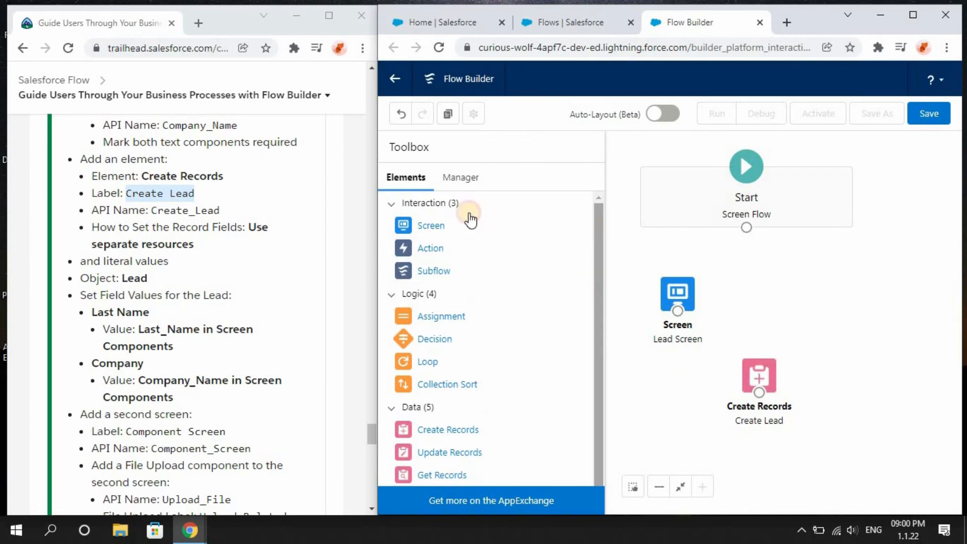
drag(453, 224, 847, 429)
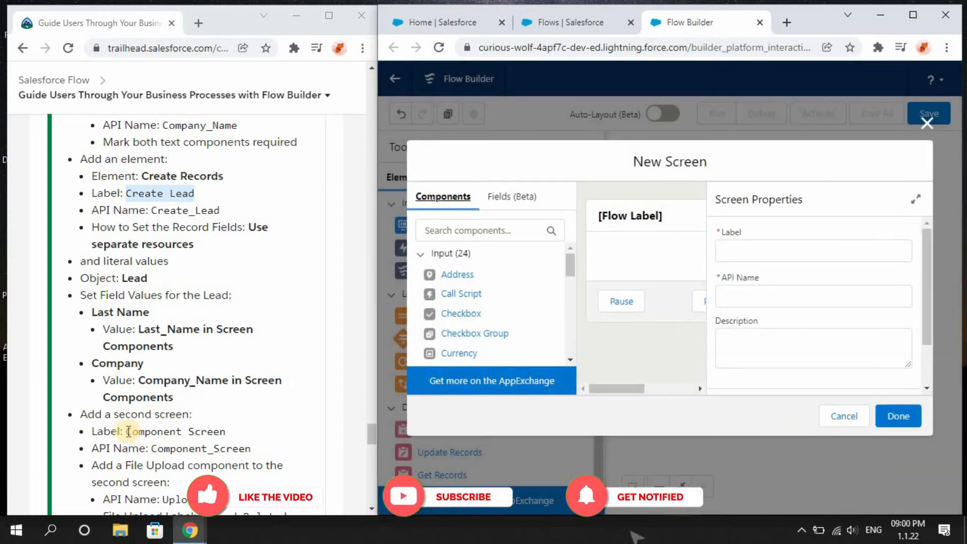
drag(127, 431, 243, 430)
key(ctrl+c)
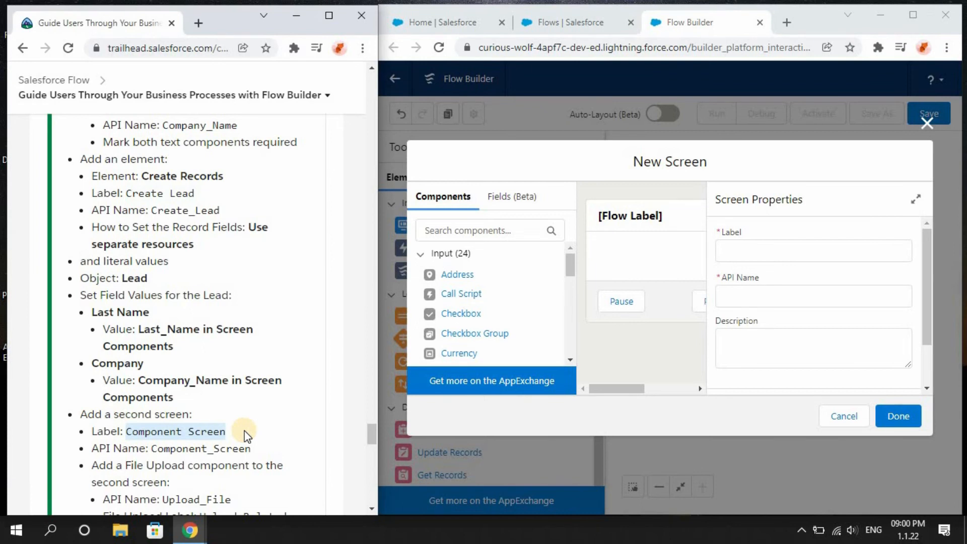
click(798, 246)
key(ctrl+v)
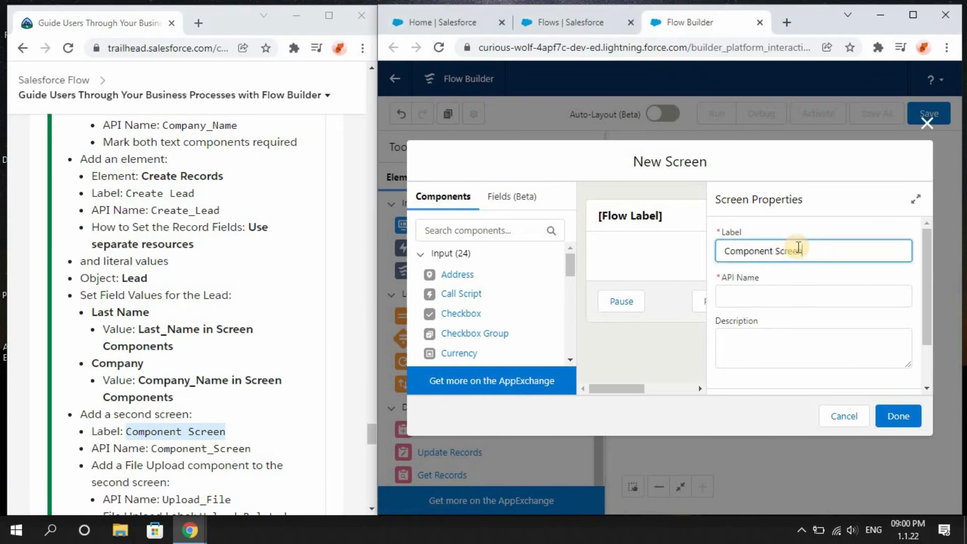
click(741, 317)
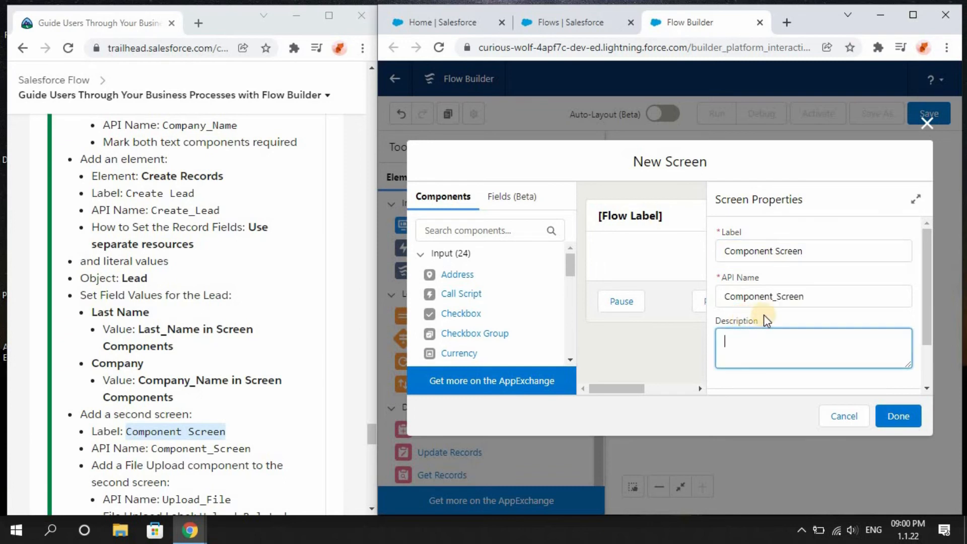
Add a File Upload component to the screen with API name Upload_File.
drag(368, 425, 368, 435)
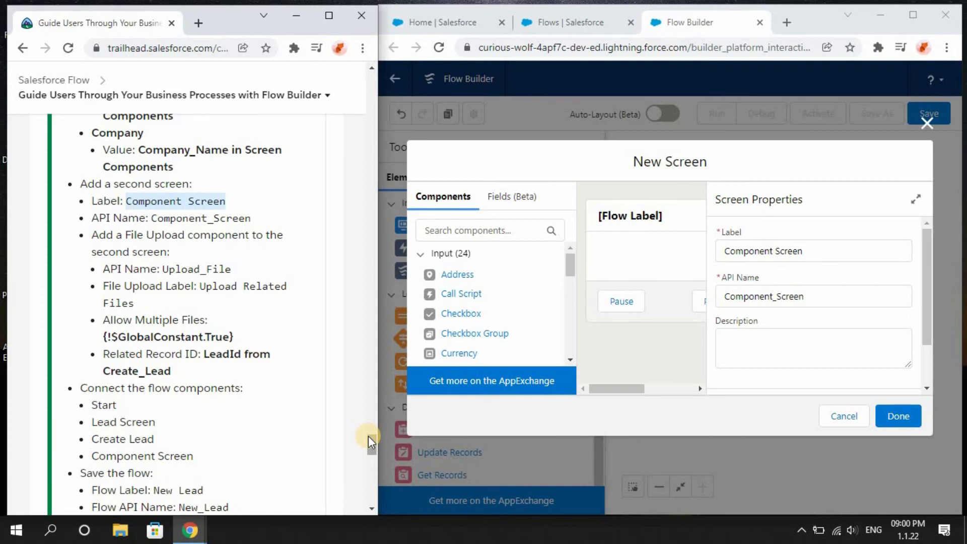
drag(572, 261, 572, 292)
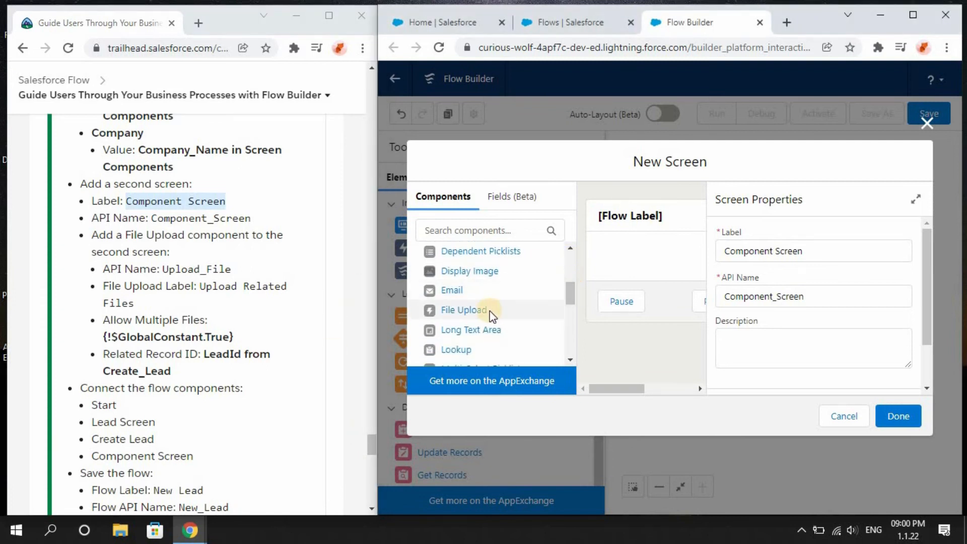
click(476, 311)
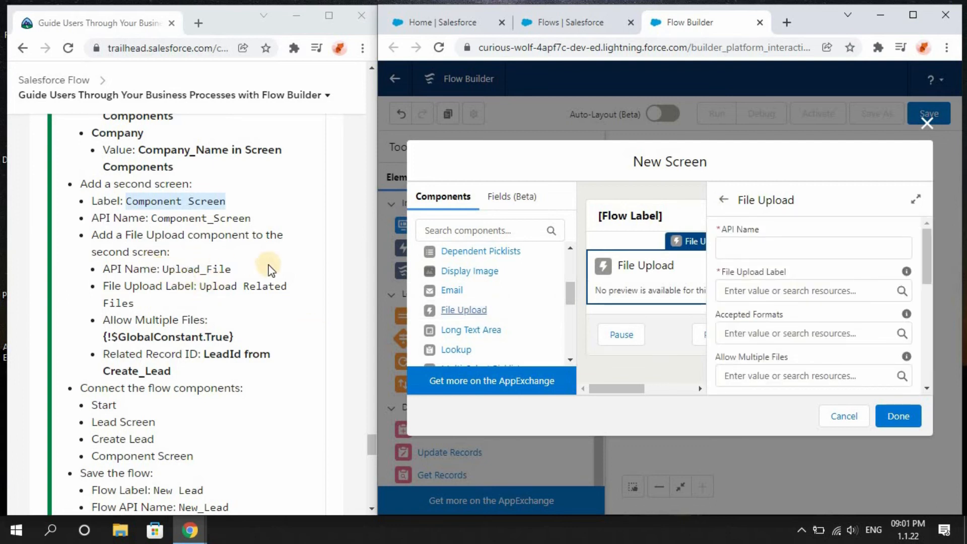
drag(163, 270, 237, 270)
key(ctrl+c)
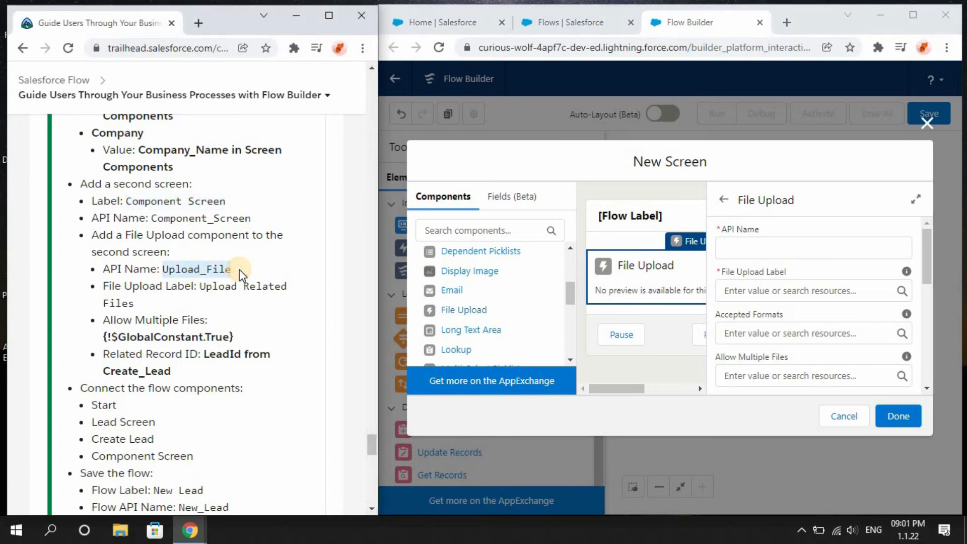
click(828, 247)
key(ctrl+v)
click(809, 277)
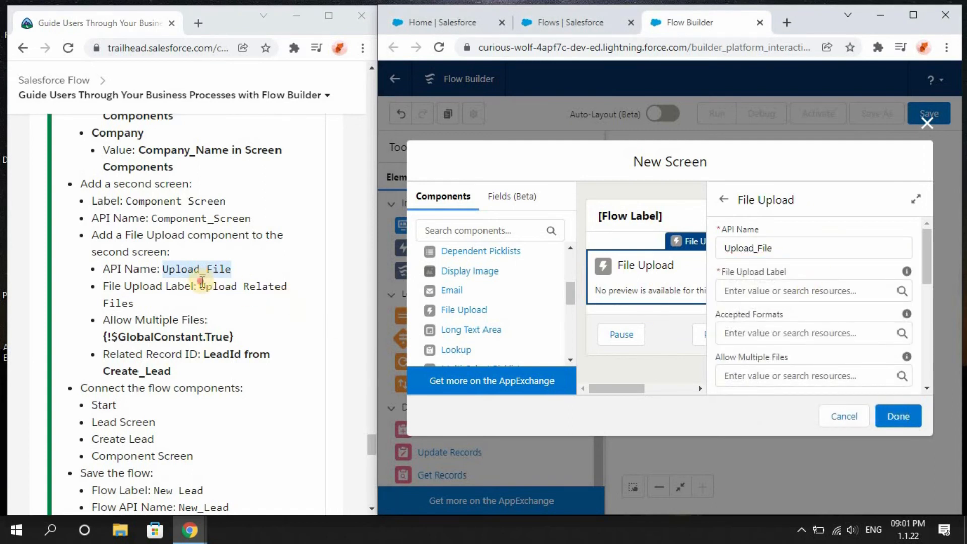
Set the File Upload component's label to Upload Related Files.
drag(202, 282, 201, 297)
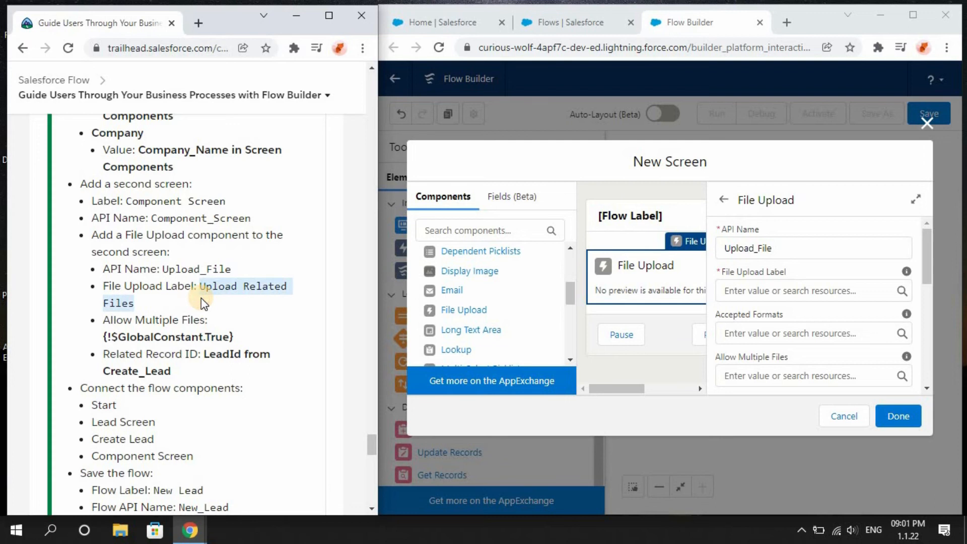
click(822, 289)
key(ctrl+v)
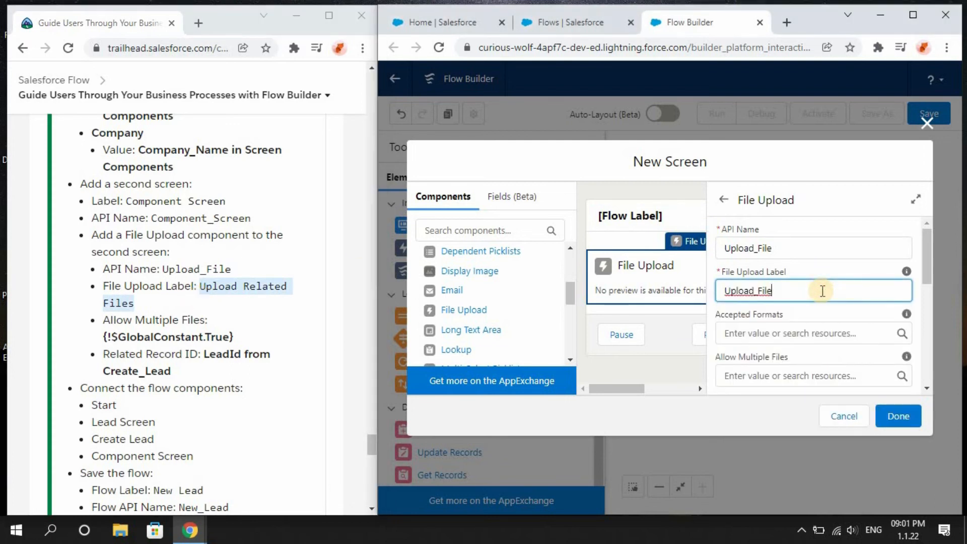
click(127, 325)
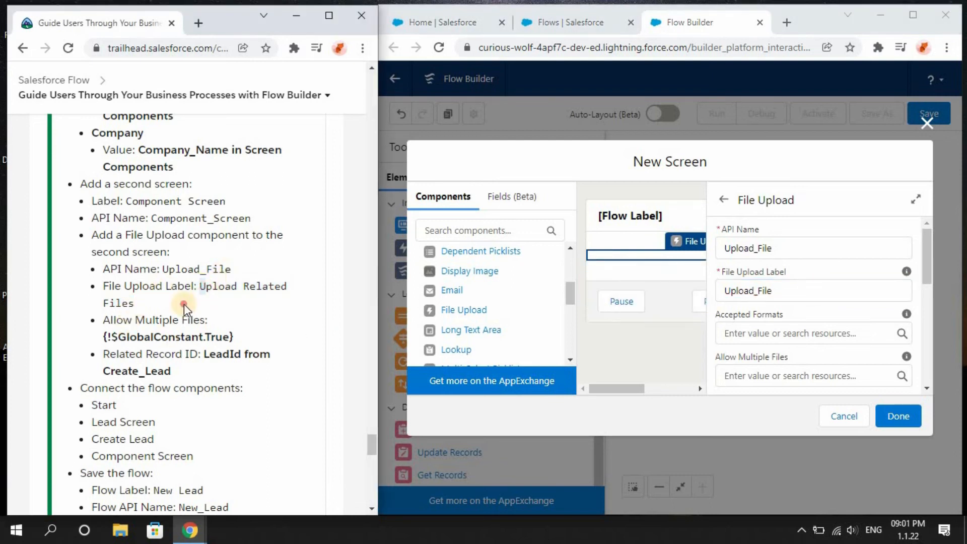
drag(183, 303, 165, 305)
key(ctrl+c)
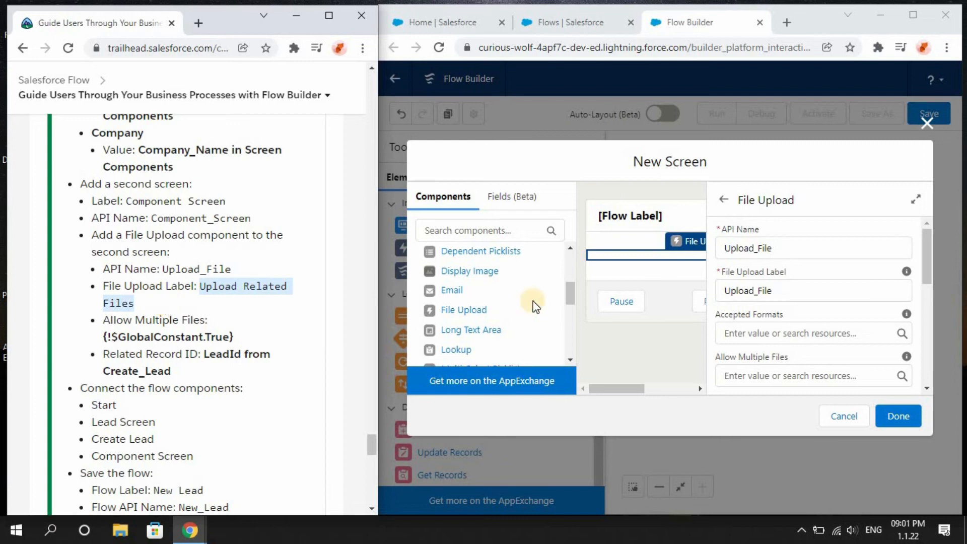
drag(785, 289, 711, 287)
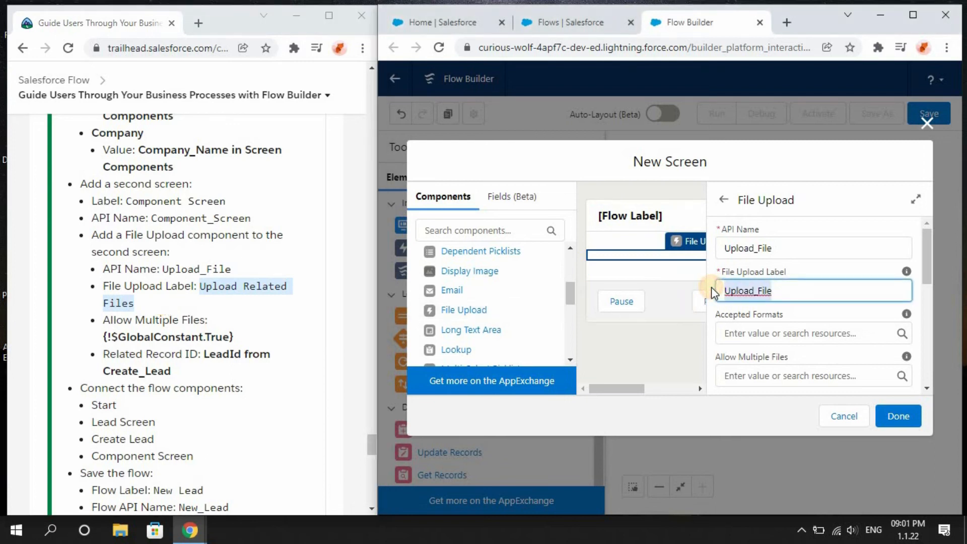
key(ctrl+v)
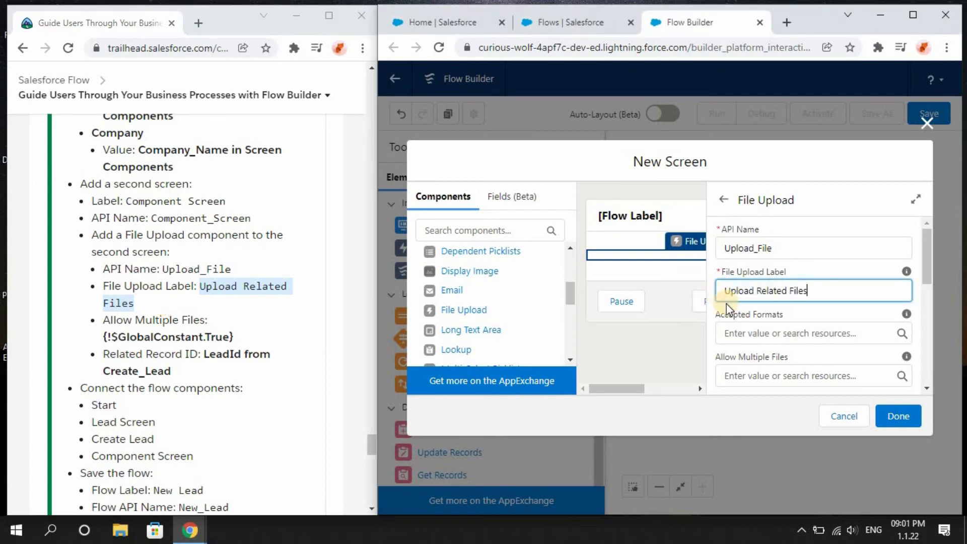
Set Allow Multiple Files on the File Upload component to $GlobalConstant.True.
drag(926, 274, 929, 300)
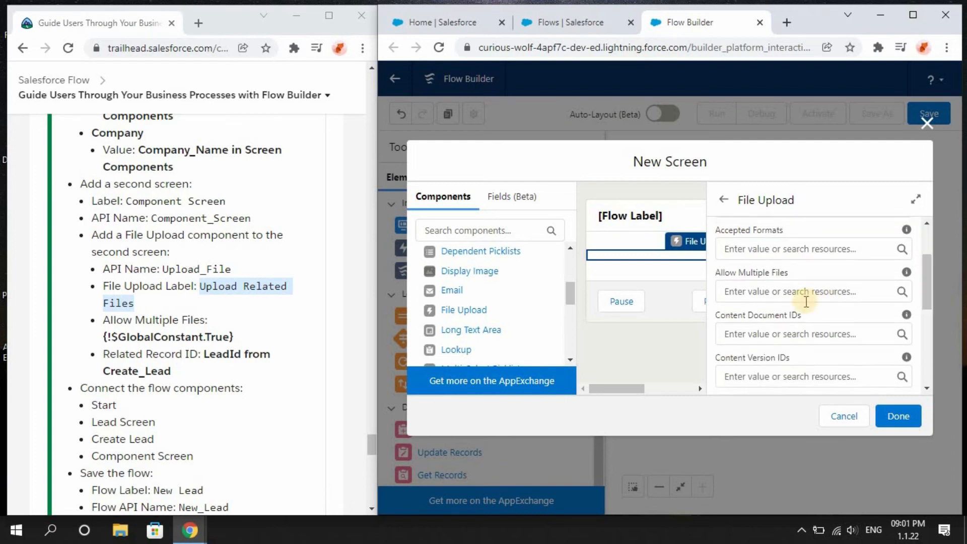
click(771, 291)
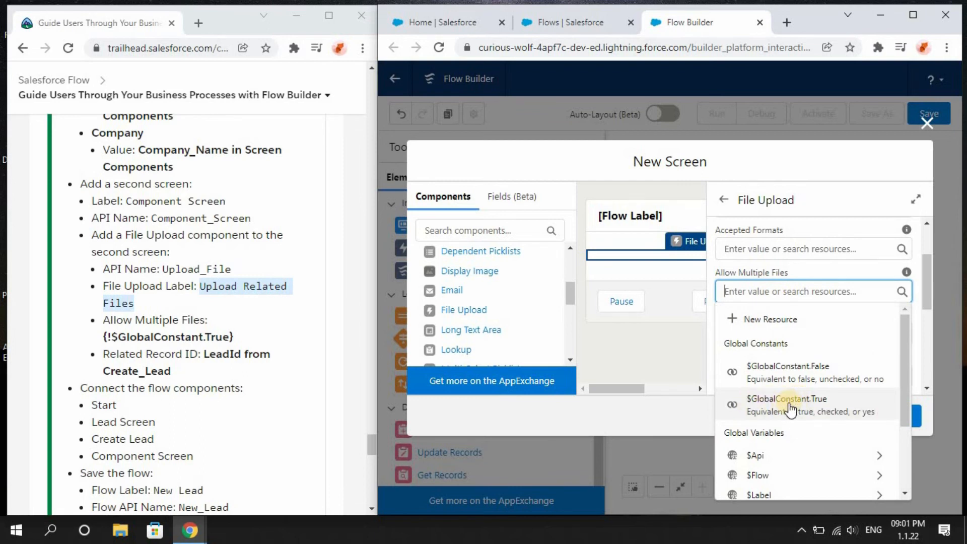
click(788, 404)
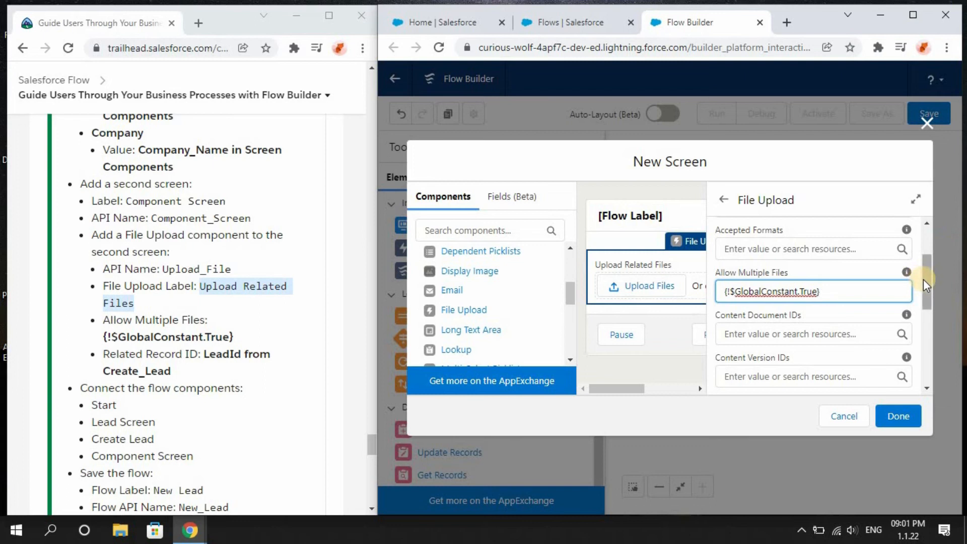
Set the File Upload component's Related Record ID to LeadId from Create_Lead.
drag(923, 281, 926, 348)
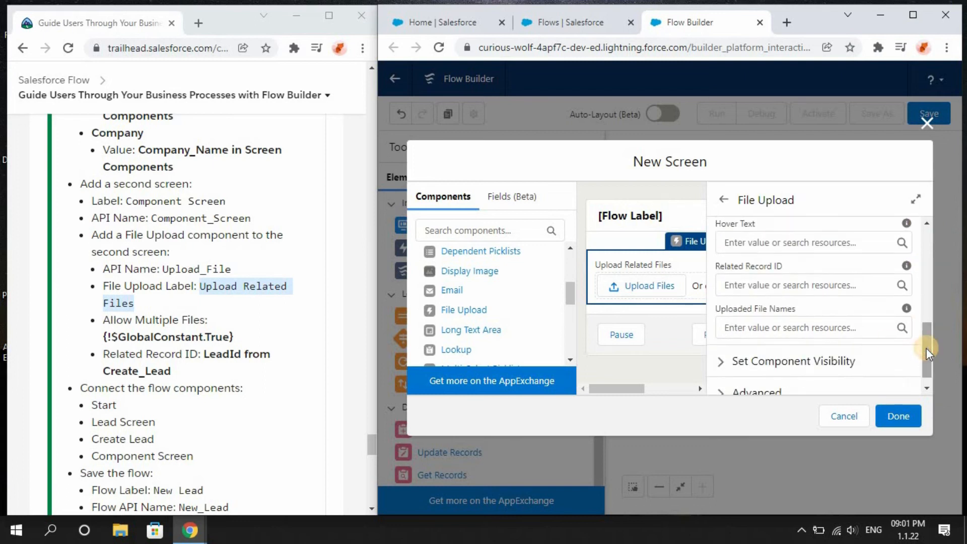
click(760, 285)
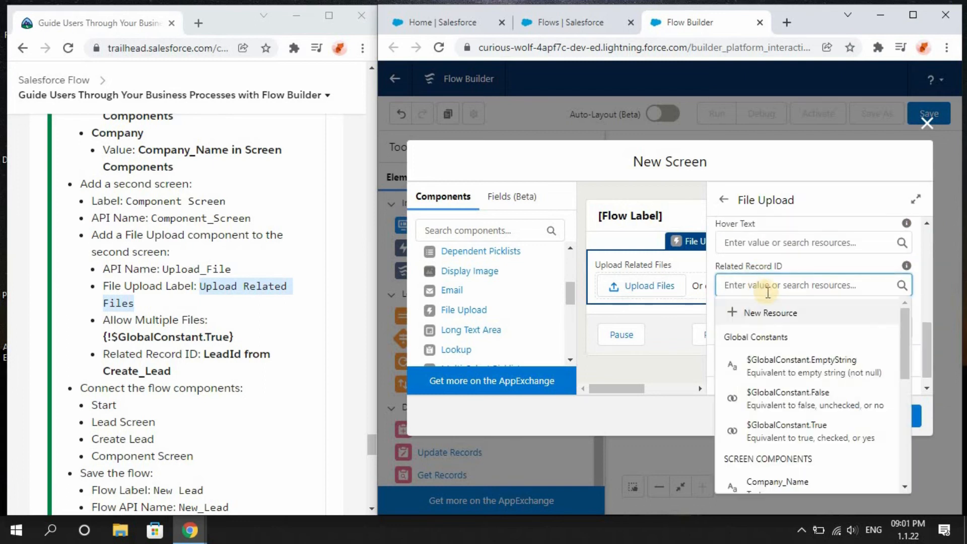
drag(903, 357, 908, 428)
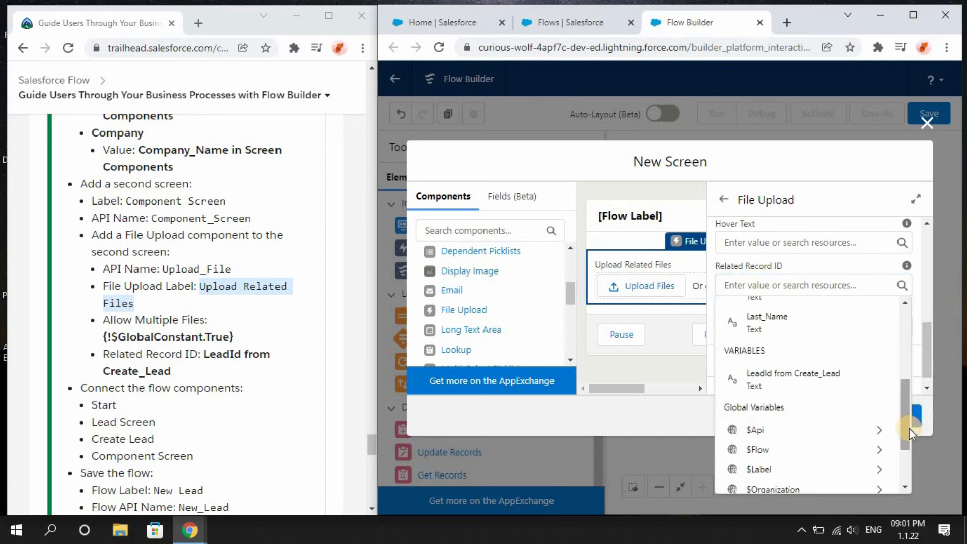
click(794, 382)
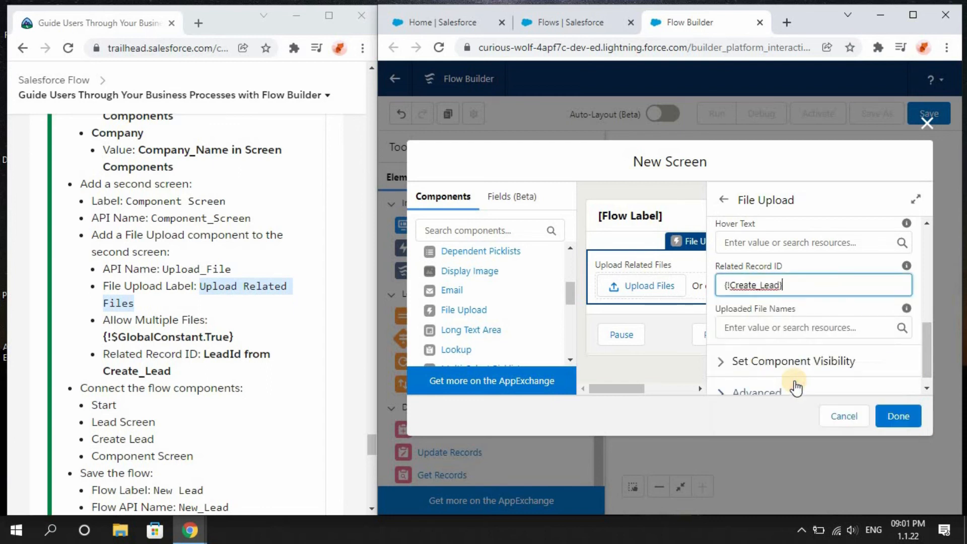
Configure the Component Screen footer to hide the Previous and Pause buttons, and close the screen editor.
click(658, 336)
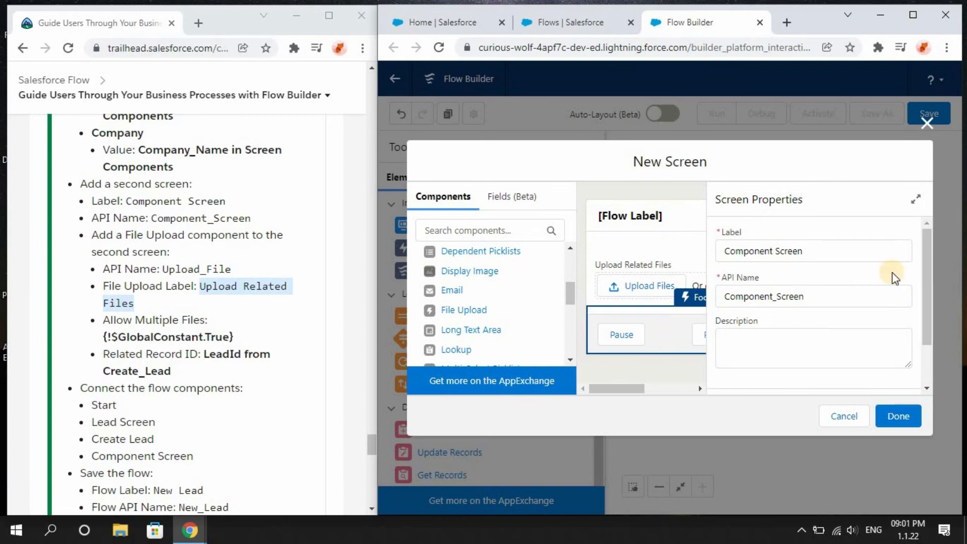
drag(929, 292, 924, 360)
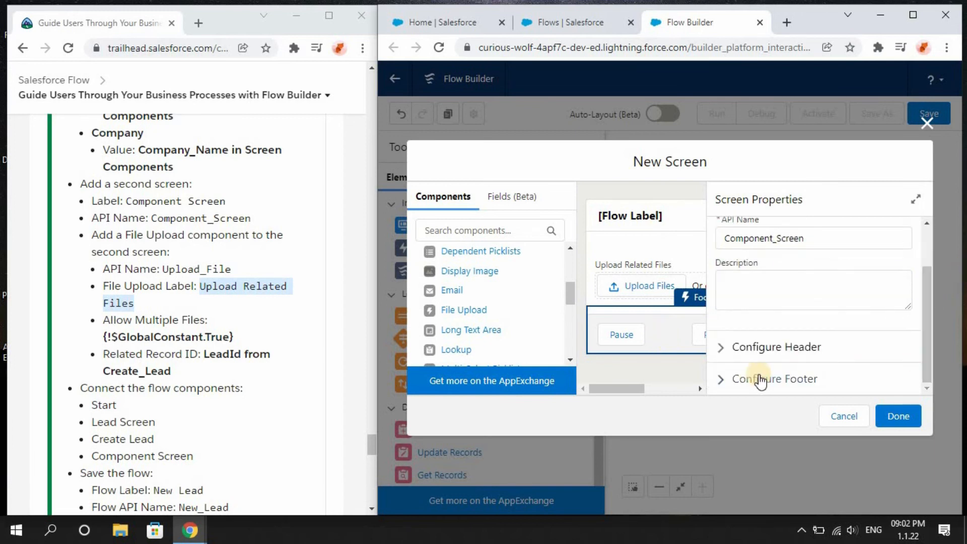
click(722, 378)
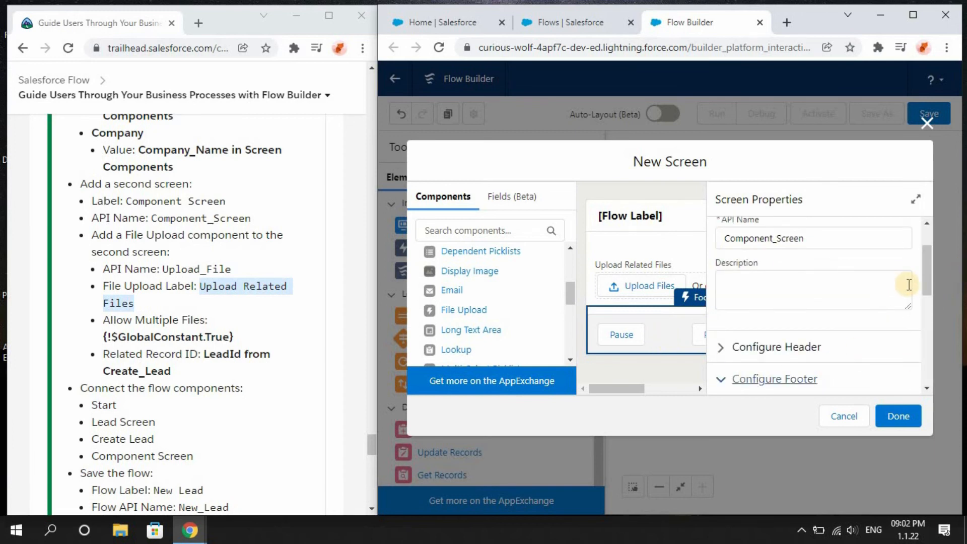
drag(927, 277, 929, 360)
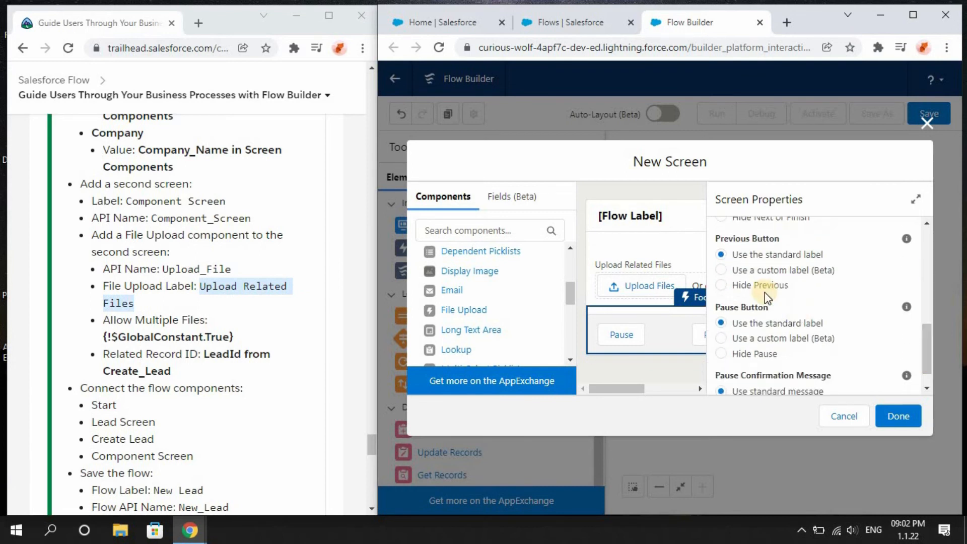
click(723, 285)
click(721, 353)
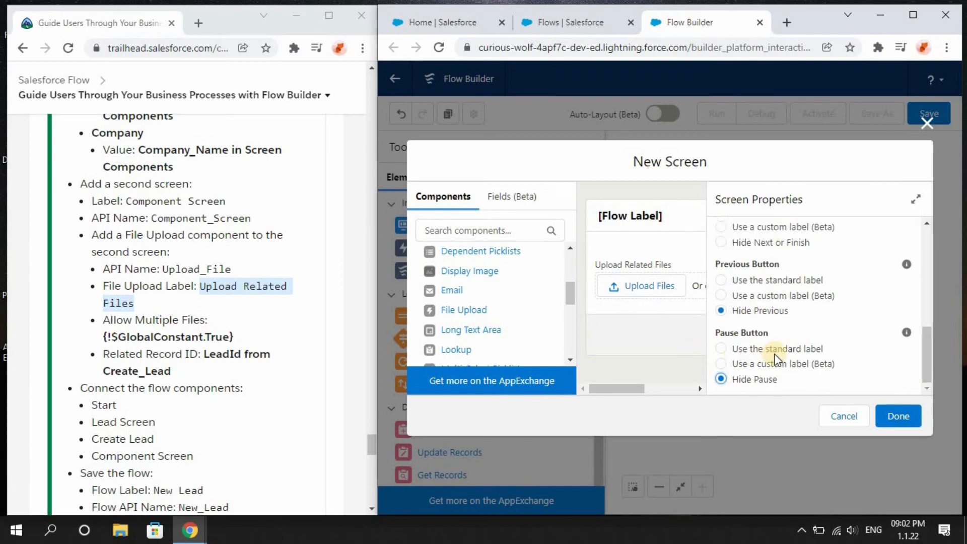
drag(926, 366, 928, 390)
click(914, 421)
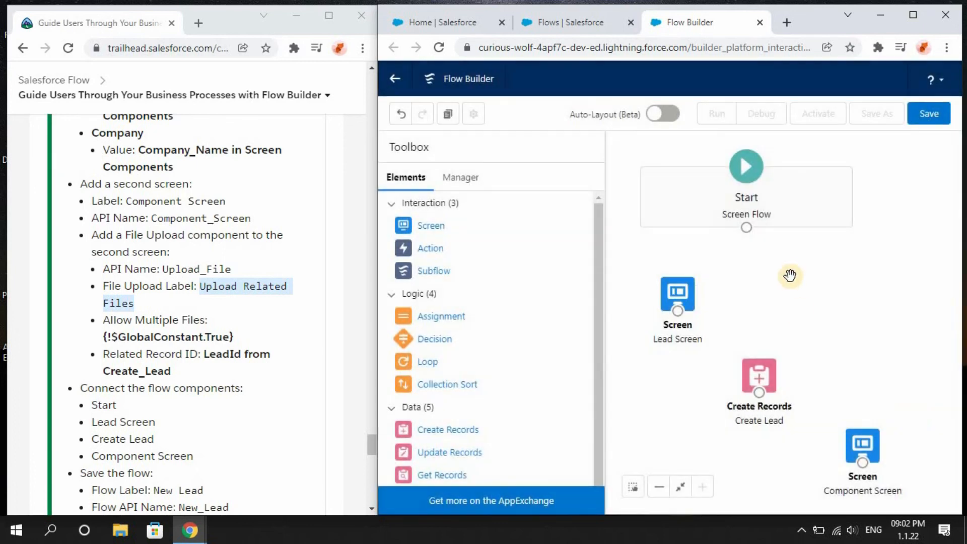
Connect Start to Lead Screen, Lead Screen to Create Lead, and Create Lead to Component Screen.
drag(746, 232, 675, 284)
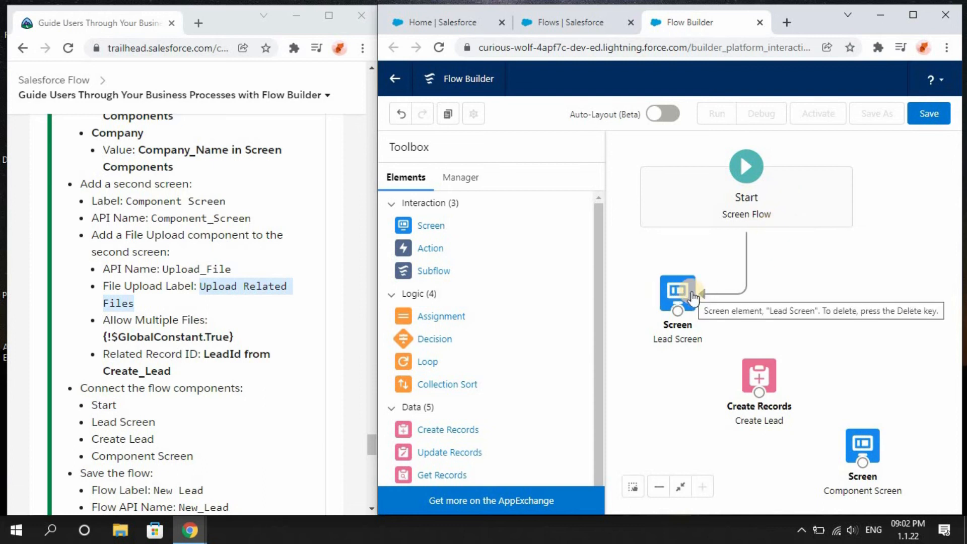
mouse_move(677, 303)
mouse_down()
mouse_move(747, 390)
mouse_move(679, 288)
mouse_move(718, 379)
mouse_move(761, 365)
mouse_move(757, 351)
mouse_move(739, 372)
mouse_up()
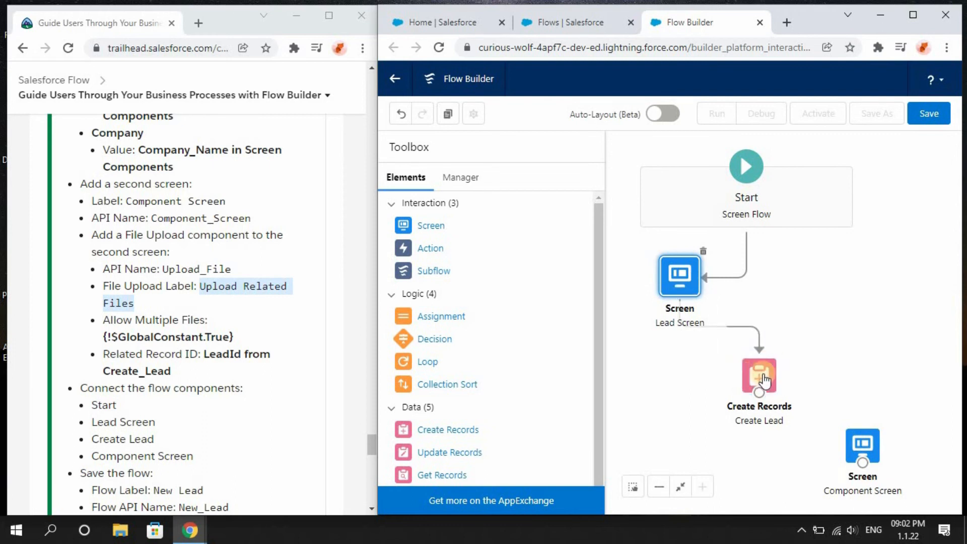
drag(756, 391, 856, 404)
drag(759, 398, 745, 362)
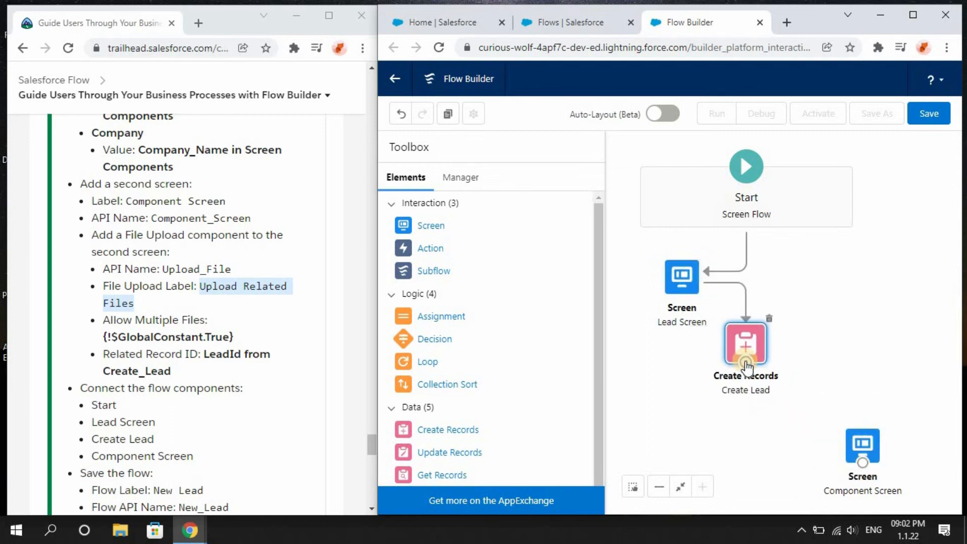
drag(806, 366, 859, 443)
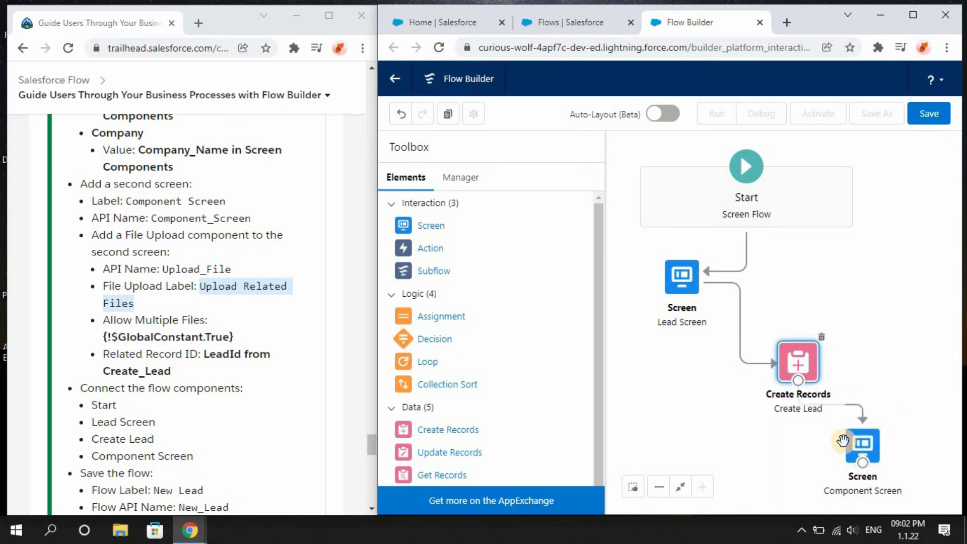
Save the flow with label New Lead and API name New_Lead, then activate it.
click(925, 115)
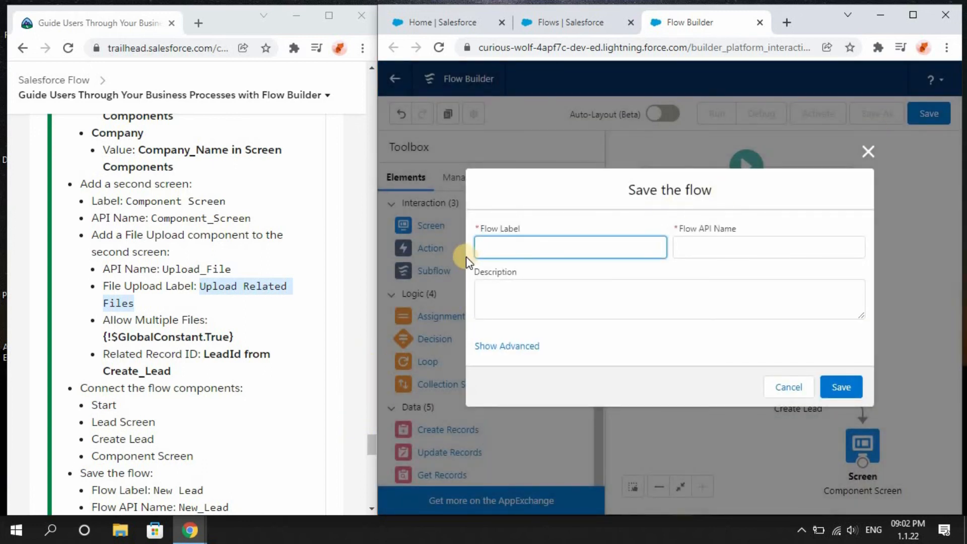
text(New Lead)
click(681, 274)
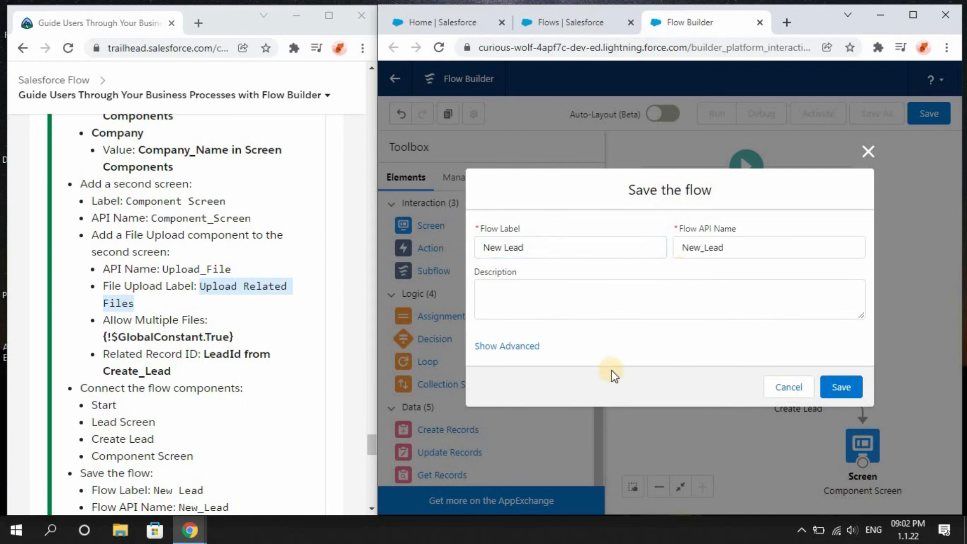
click(836, 387)
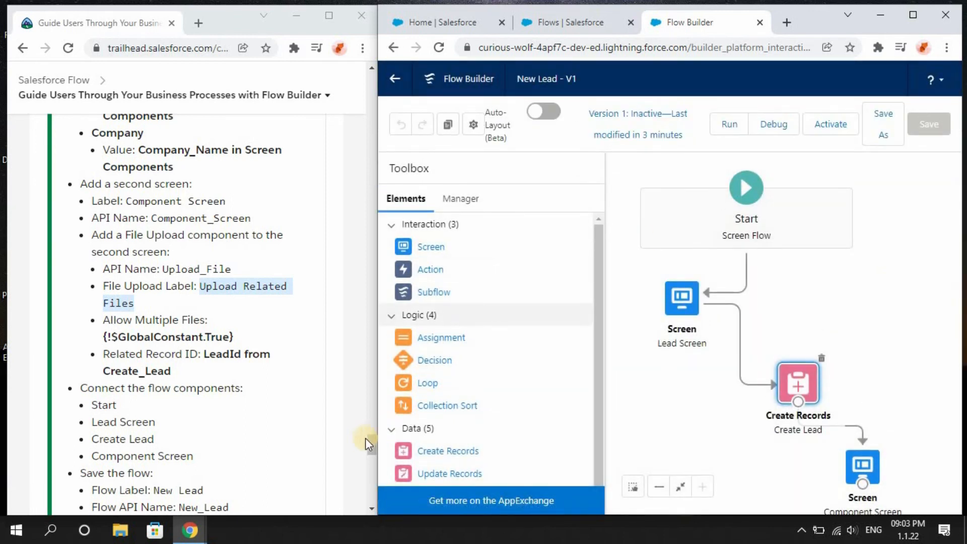
drag(370, 451, 370, 457)
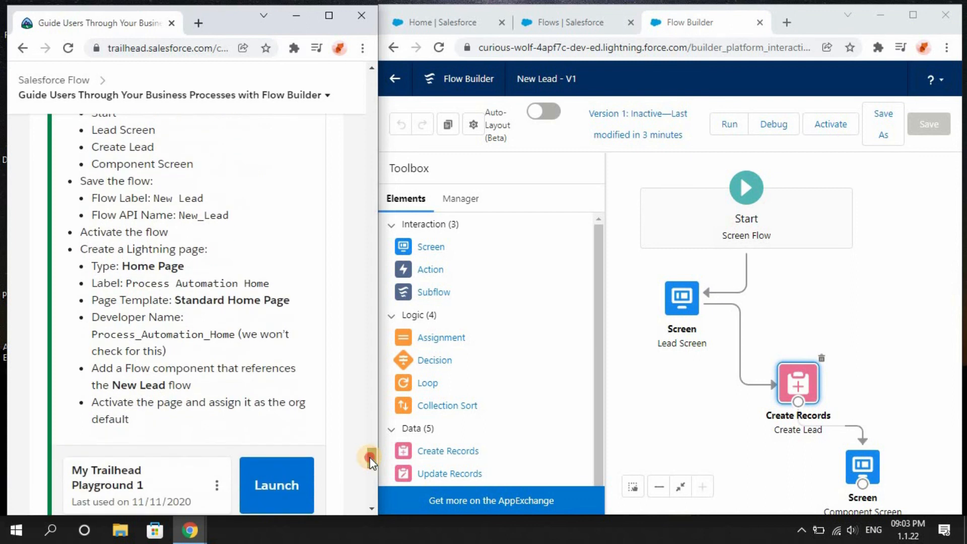
click(828, 130)
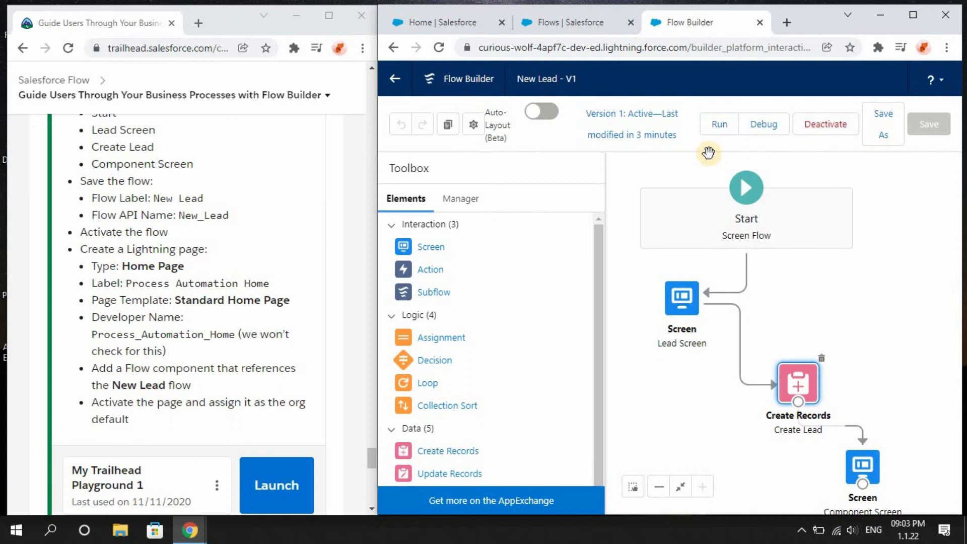
Search Setup for lightning and open the Lightning App Builder.
click(577, 28)
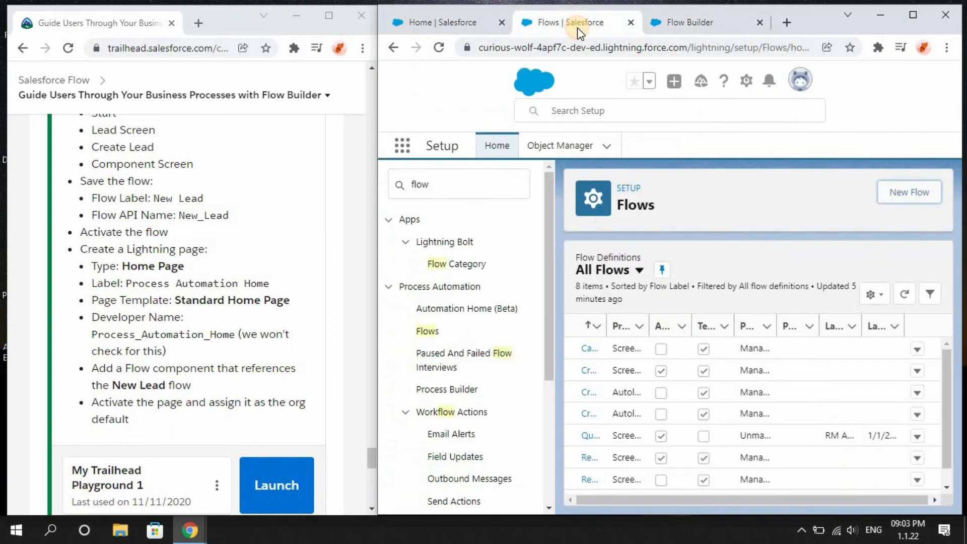
click(468, 181)
key(BackSpace)
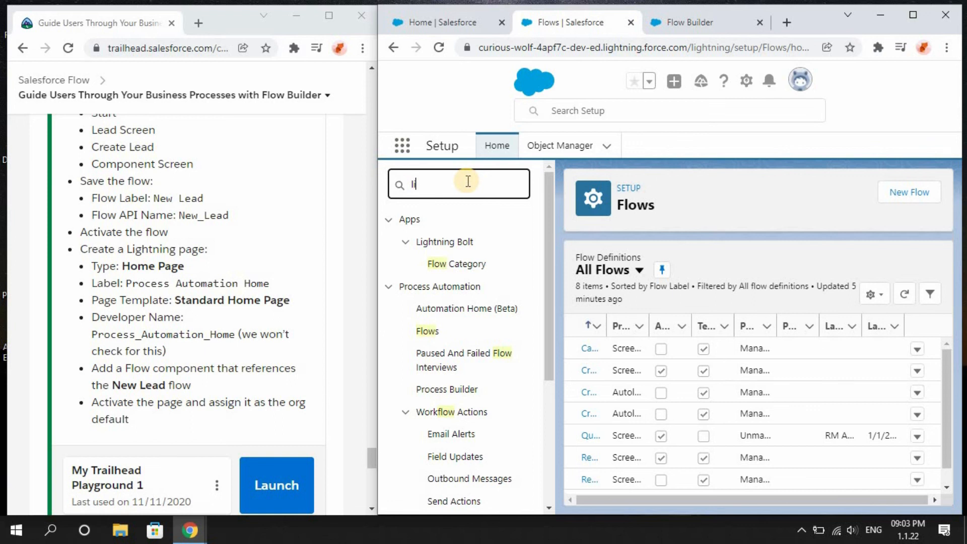
text(lightn)
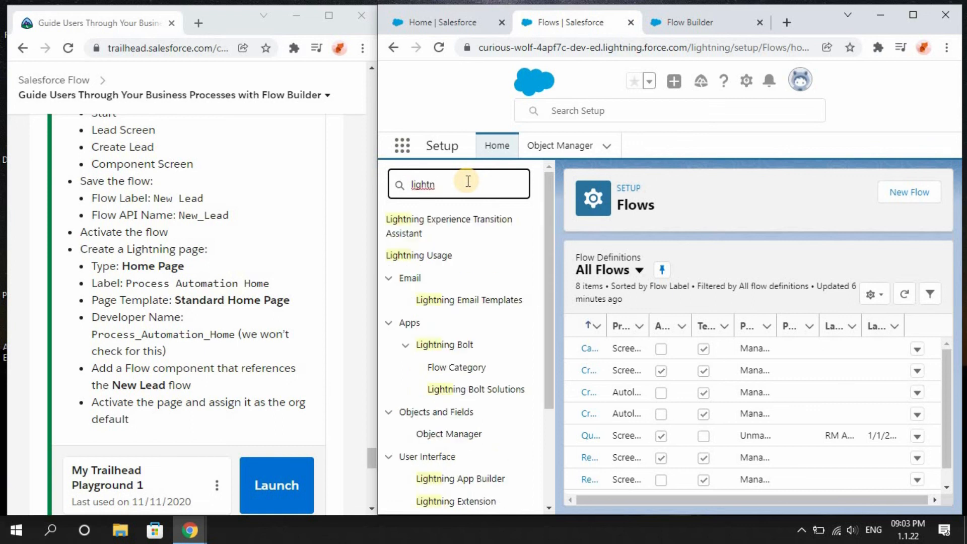
click(473, 482)
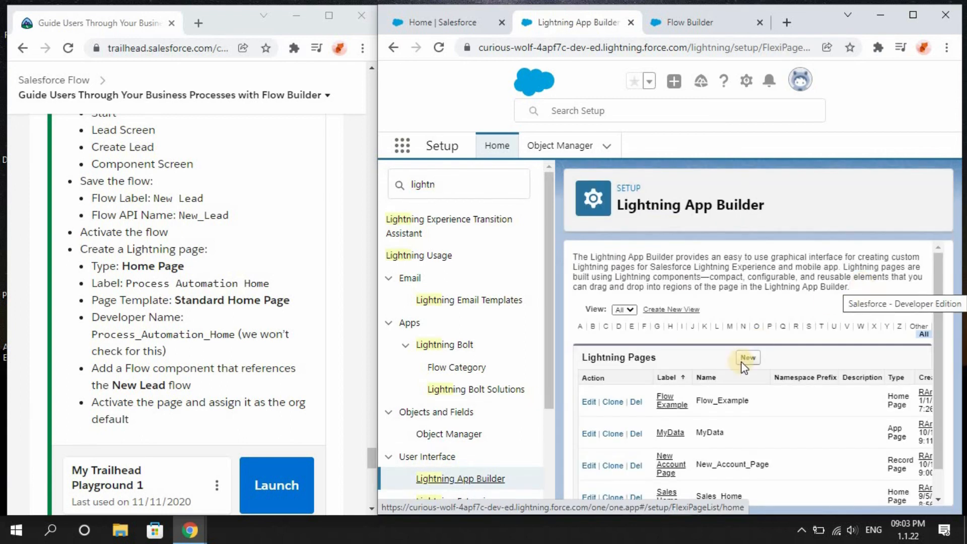
Start a new Lightning page of type Home Page, copying the Process Automation Home label from the instructions.
click(752, 358)
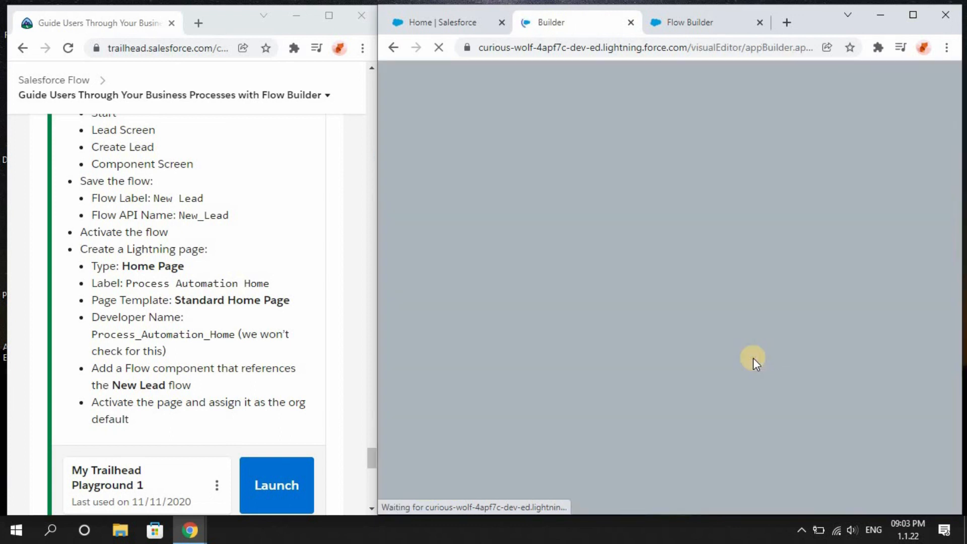
drag(125, 282, 286, 284)
key(ctrl+c)
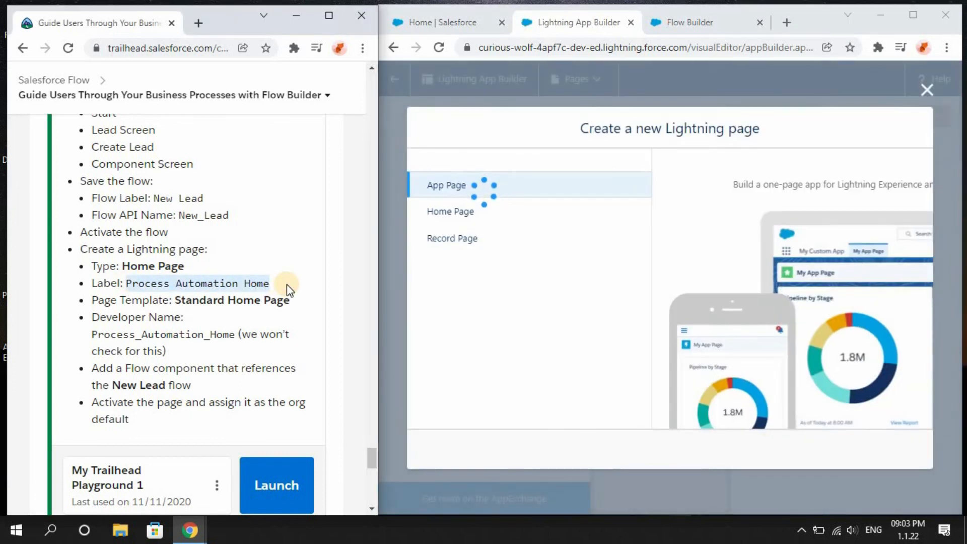
click(305, 302)
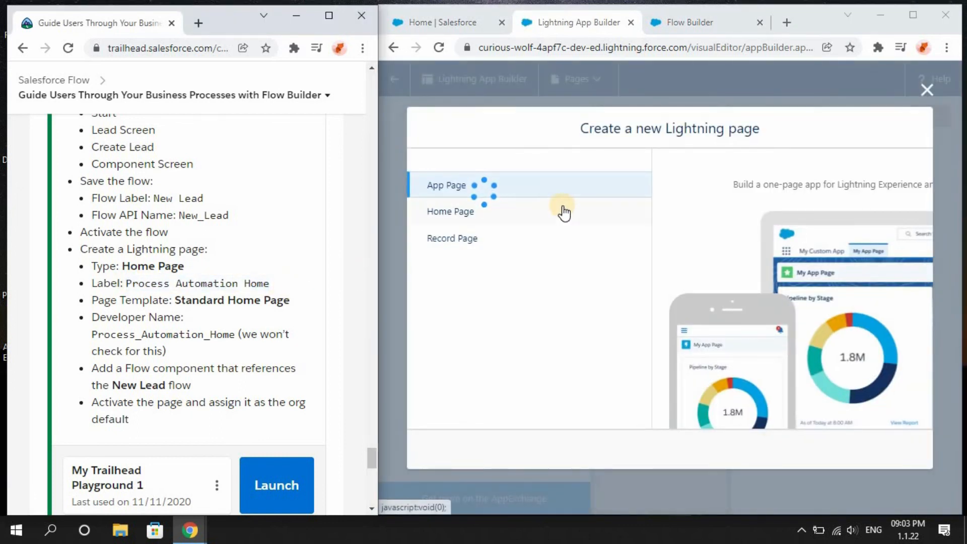
click(562, 209)
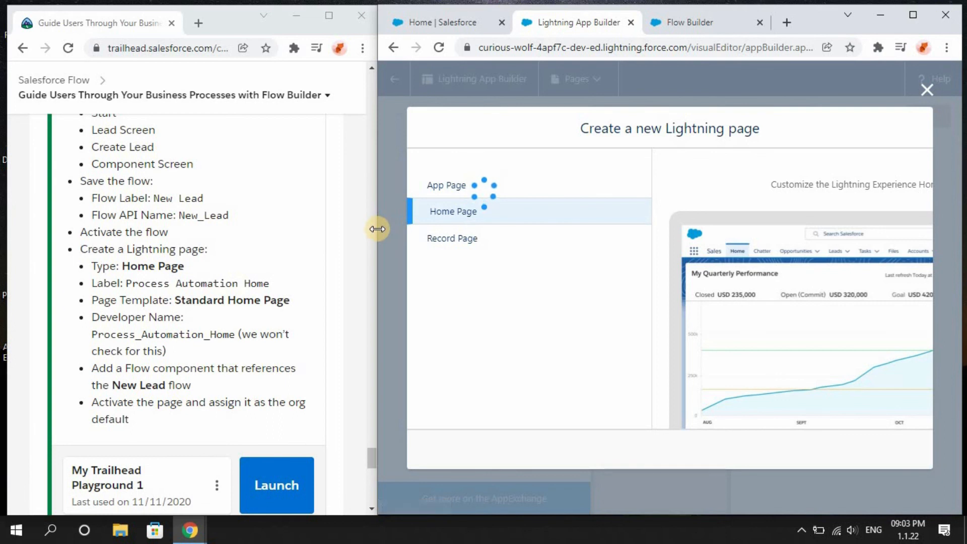
drag(255, 235, 211, 229)
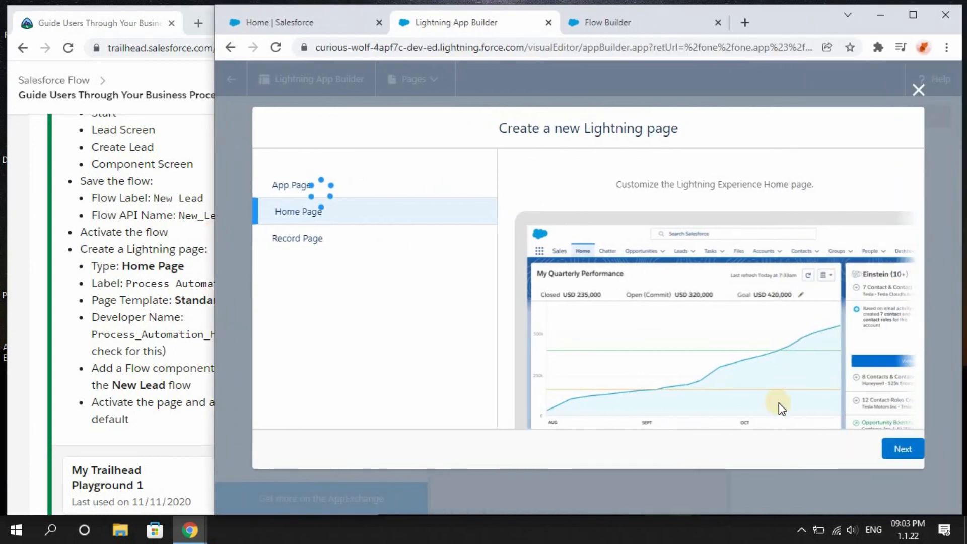
click(903, 447)
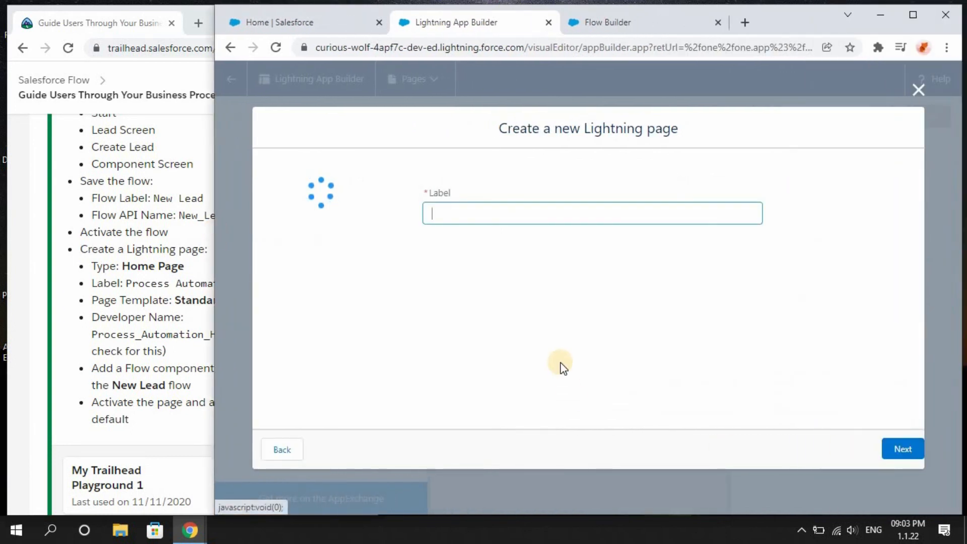
Label the page Process Automation Home and create it by cloning the Home Page Default.
key(ctrl+v)
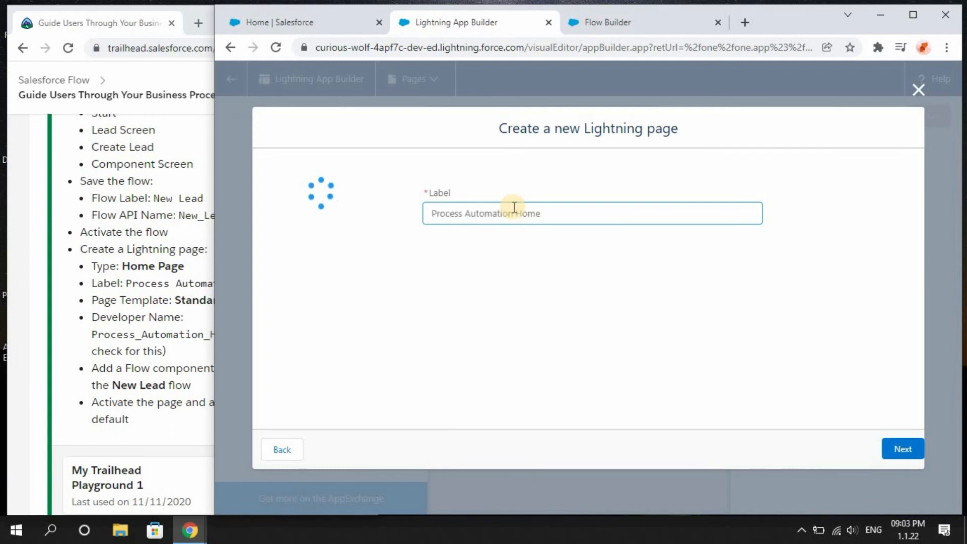
click(903, 449)
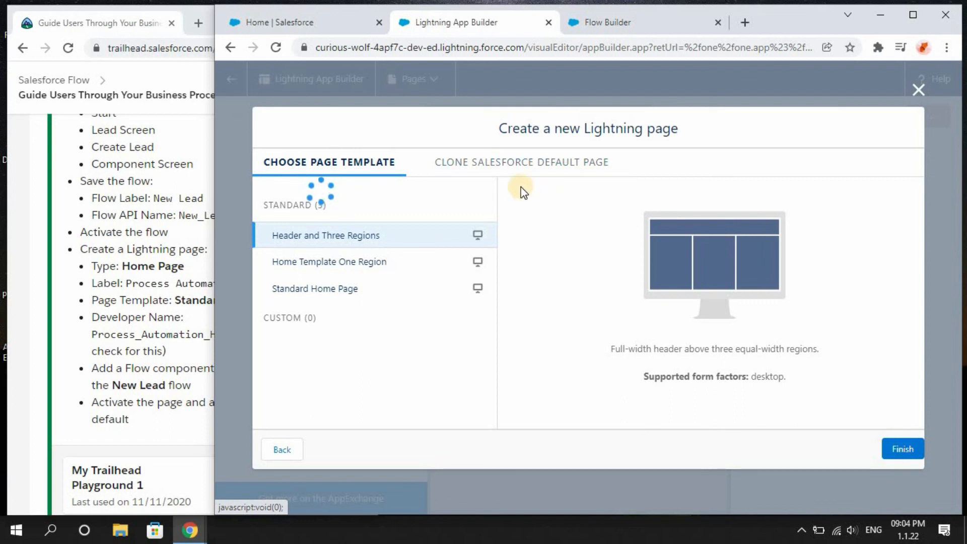
click(517, 166)
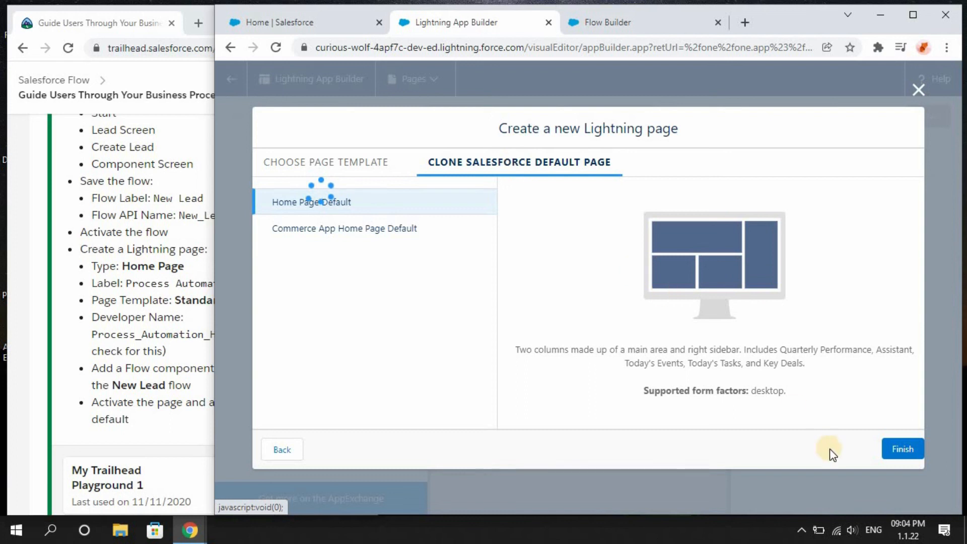
click(900, 453)
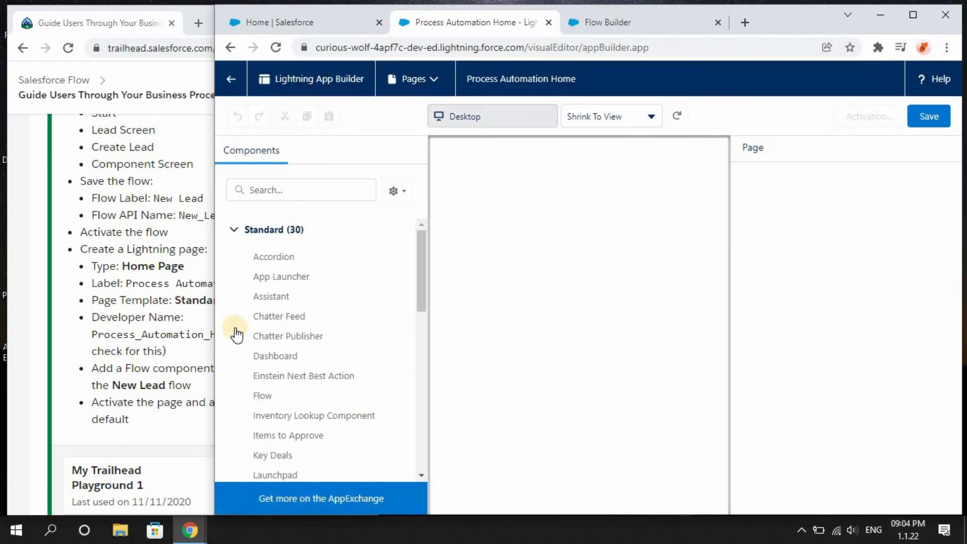
Add a Flow component onto the top of the page canvas.
drag(215, 330, 378, 326)
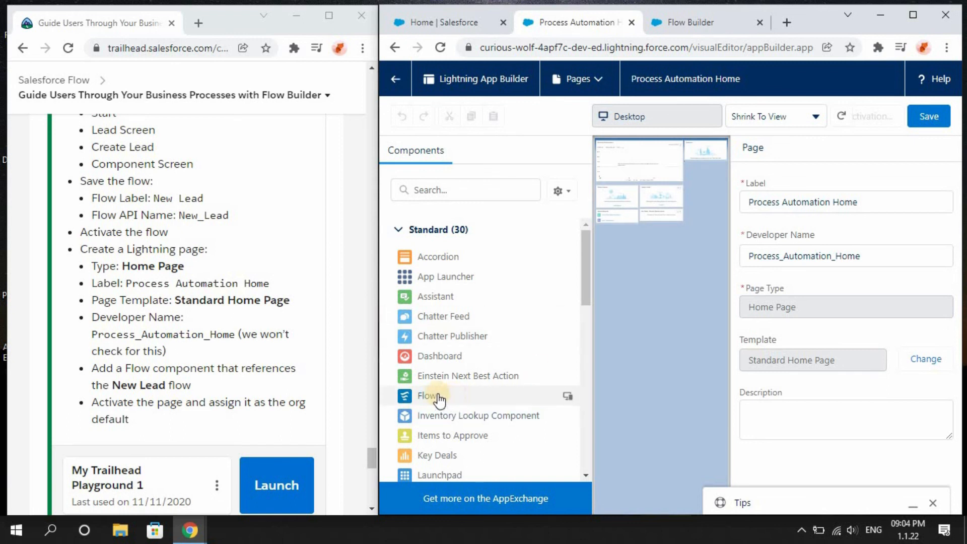
drag(426, 395, 686, 167)
drag(431, 396, 694, 147)
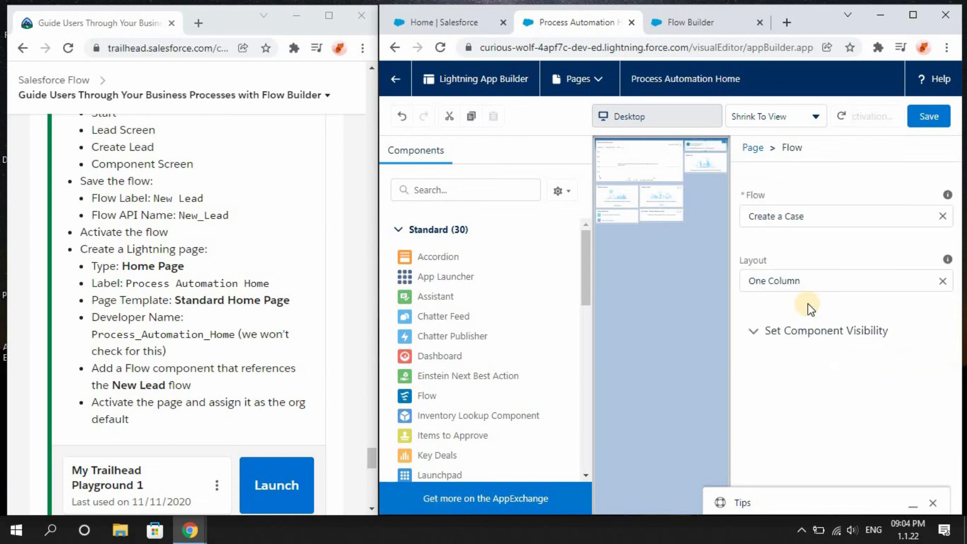
Set the Flow component to reference the New Lead flow and save the page.
click(813, 264)
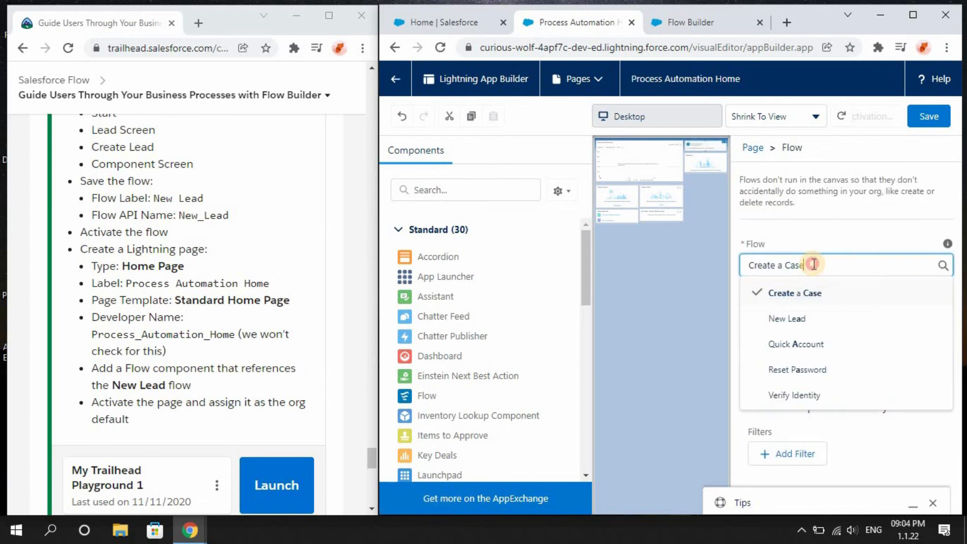
click(802, 319)
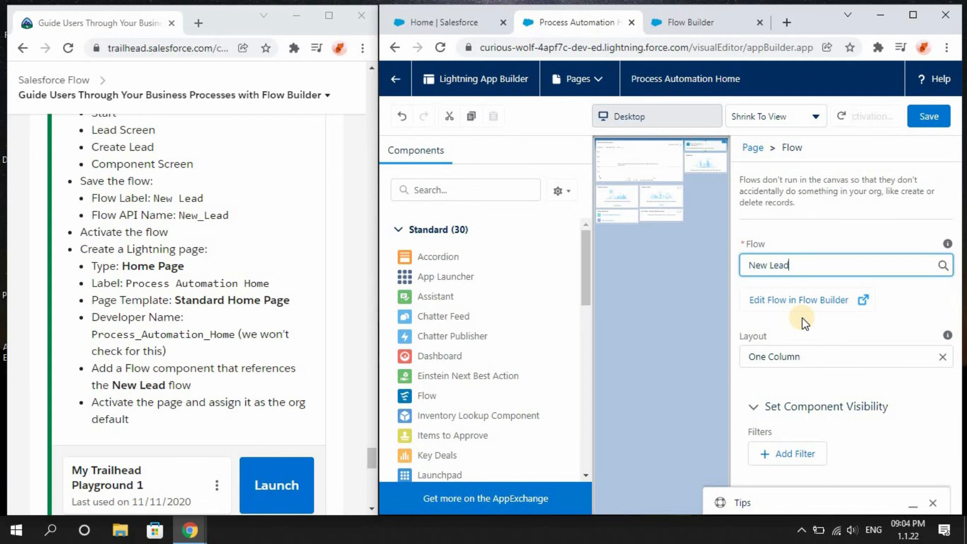
click(928, 117)
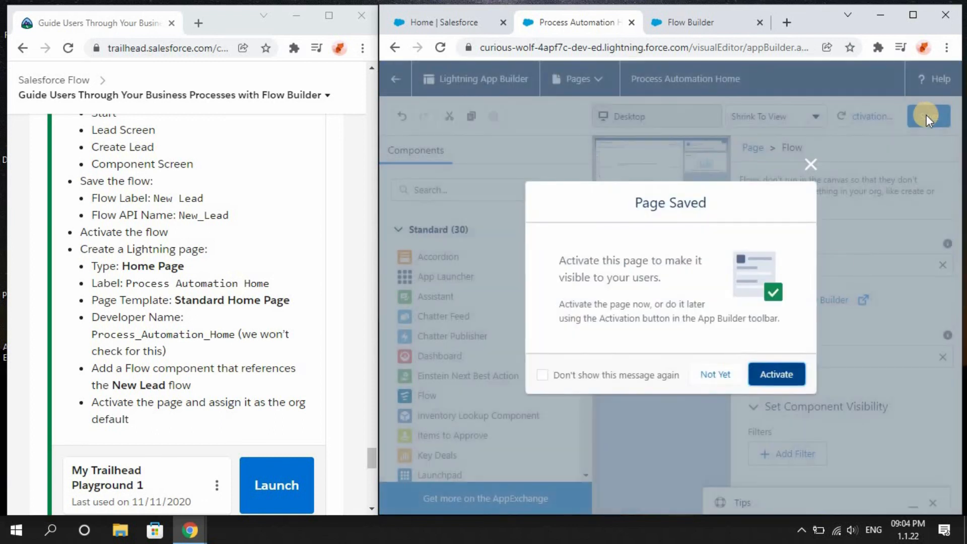
Activate the Process Automation Home page and assign it as the org default.
click(778, 371)
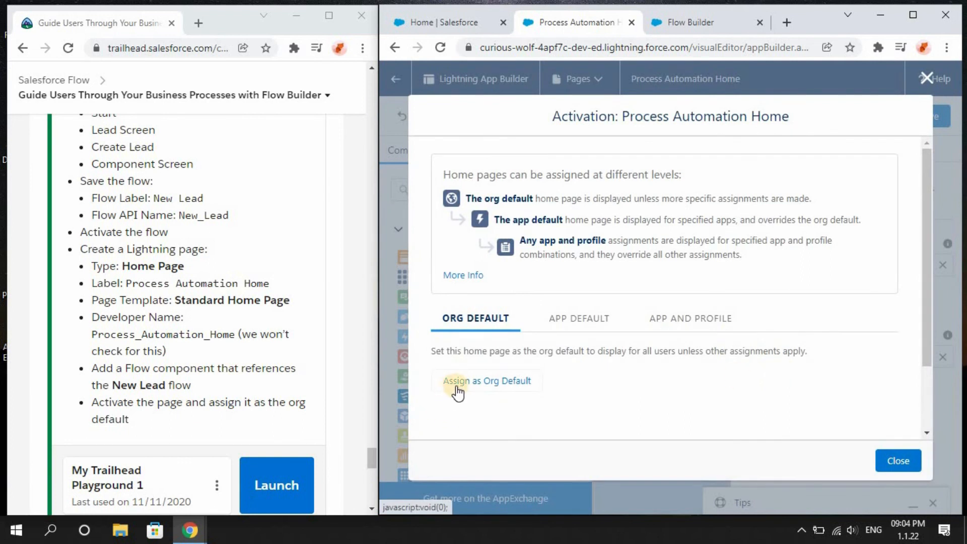
click(455, 388)
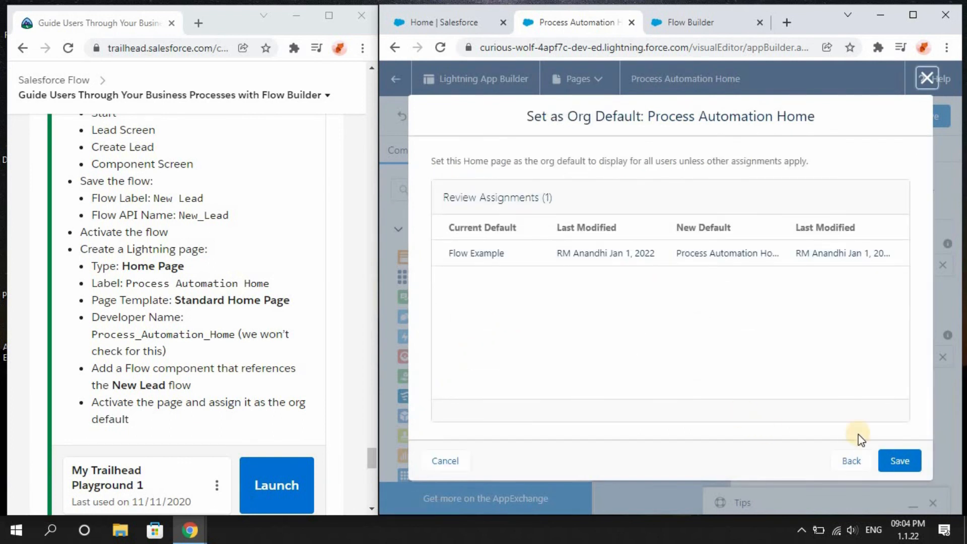
click(900, 459)
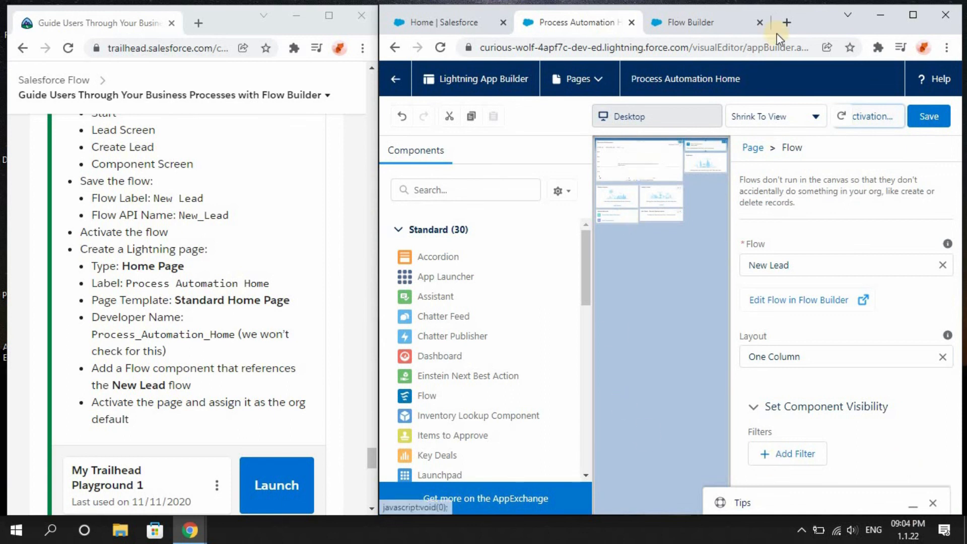
Move the Trailhead tab into the Salesforce browser window and maximize that window.
drag(86, 31, 424, 26)
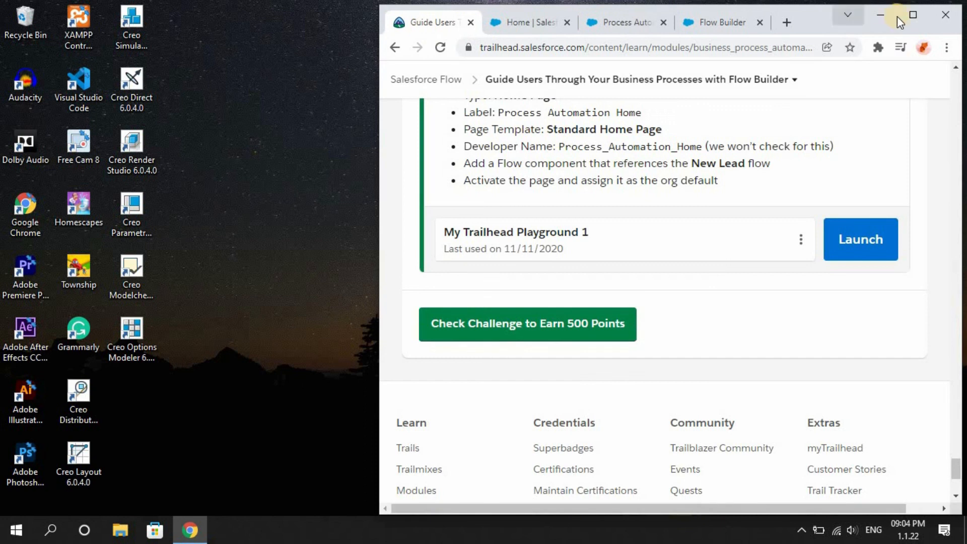
click(913, 14)
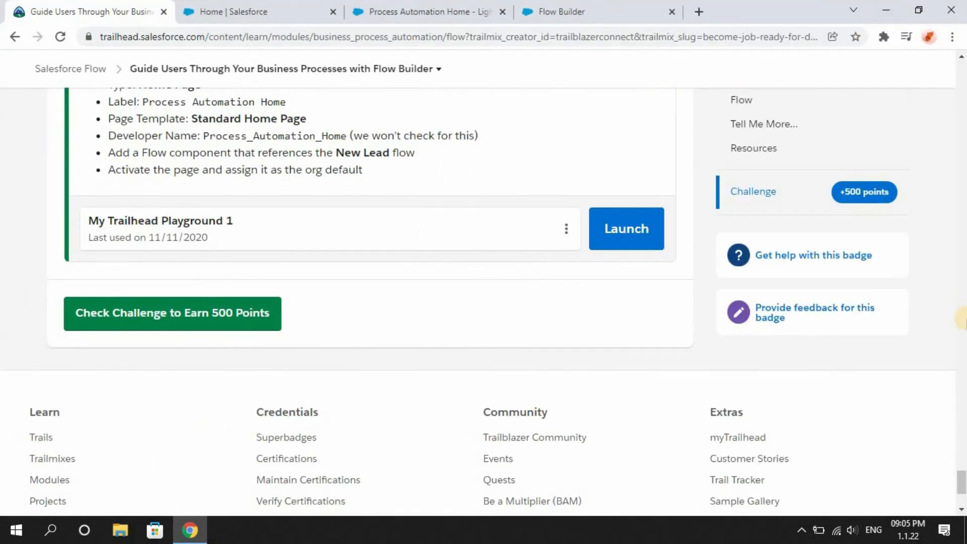
drag(960, 477, 960, 471)
Review the App Builder page, then reload the Salesforce Home page to check the New Lead flow component.
click(420, 7)
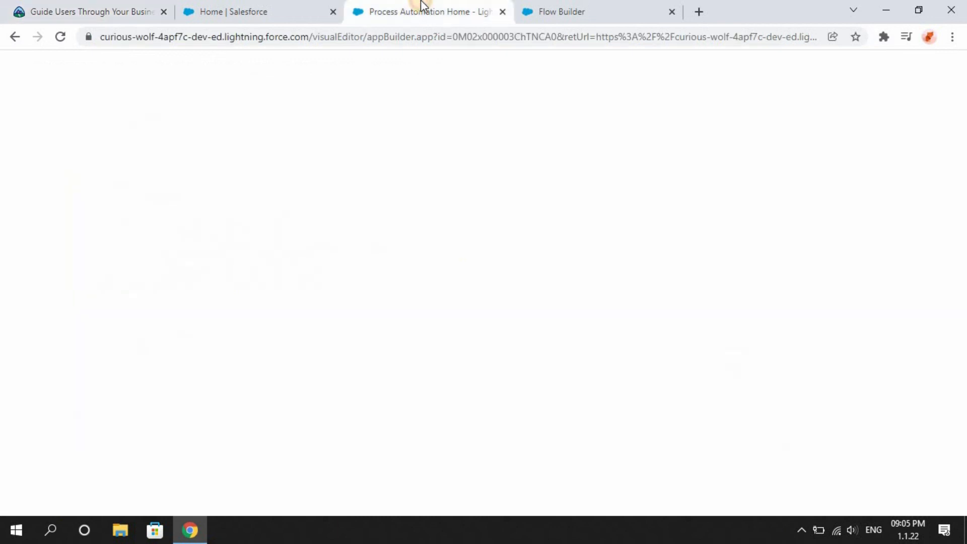
click(941, 106)
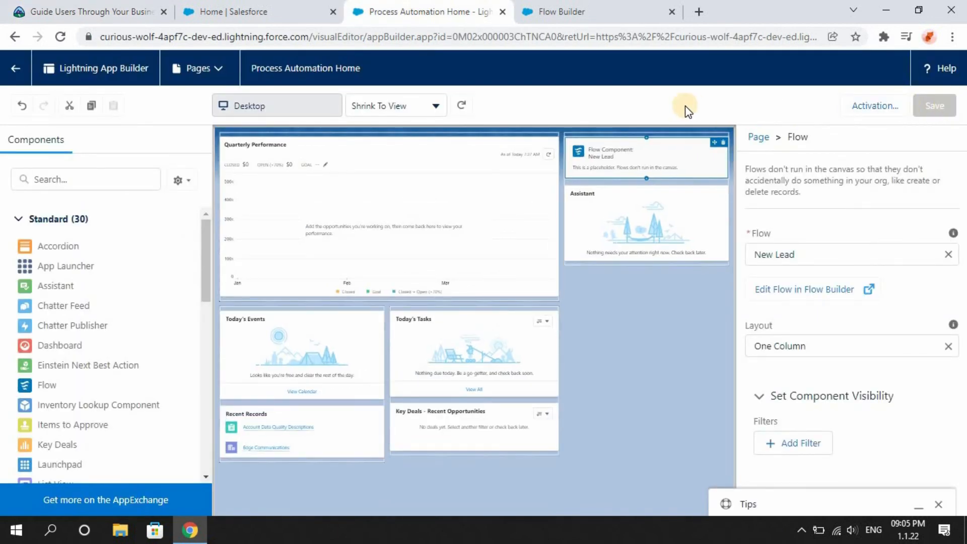
click(294, 6)
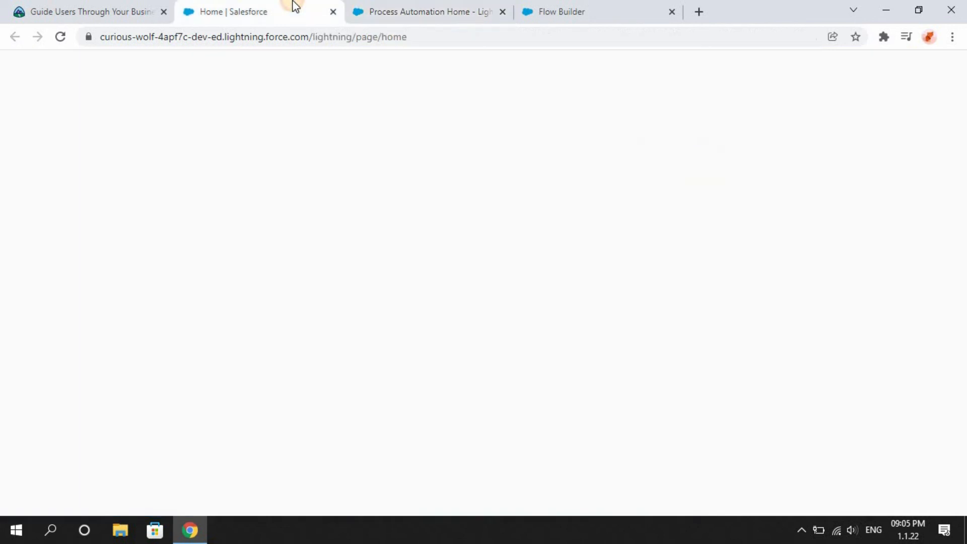
click(59, 38)
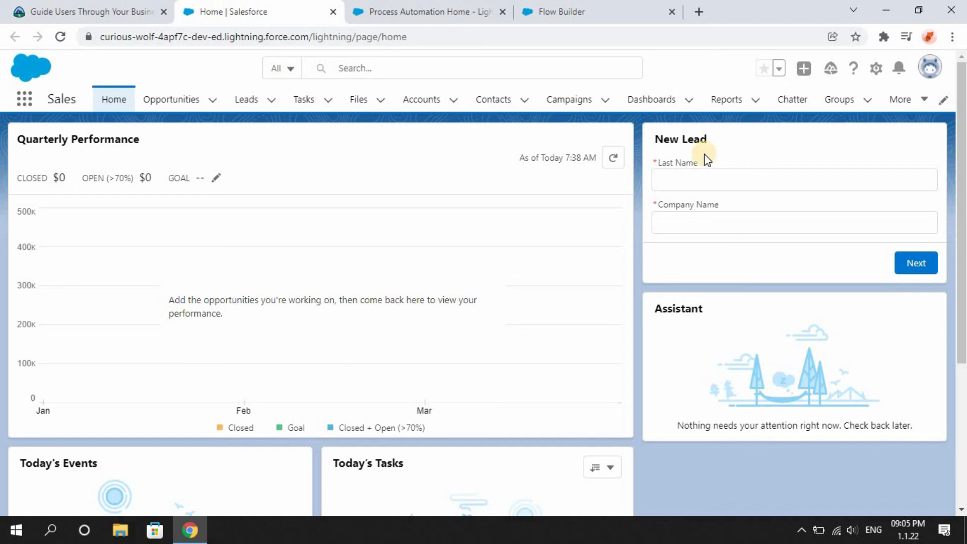
Return to the Trailhead module and run Check Challenge to Earn 500 Points.
click(101, 11)
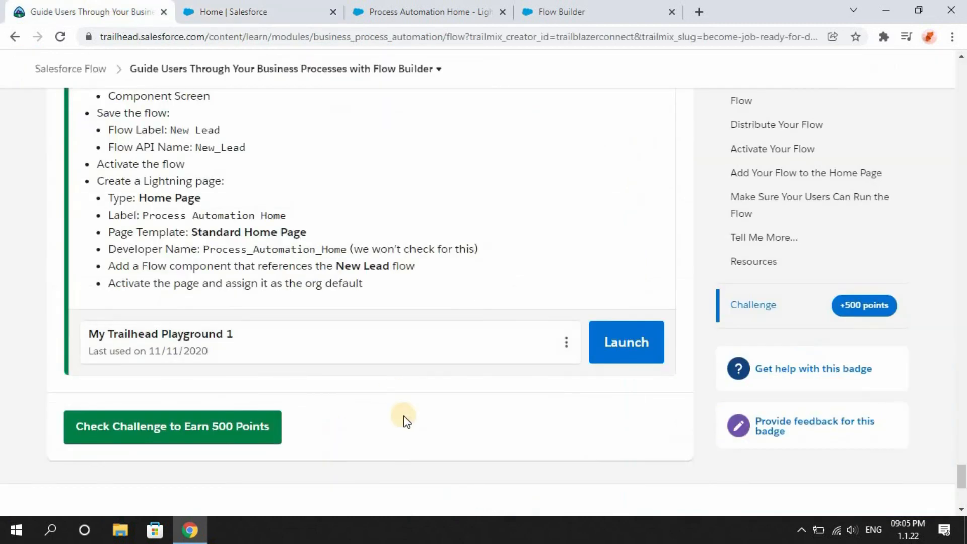
click(233, 432)
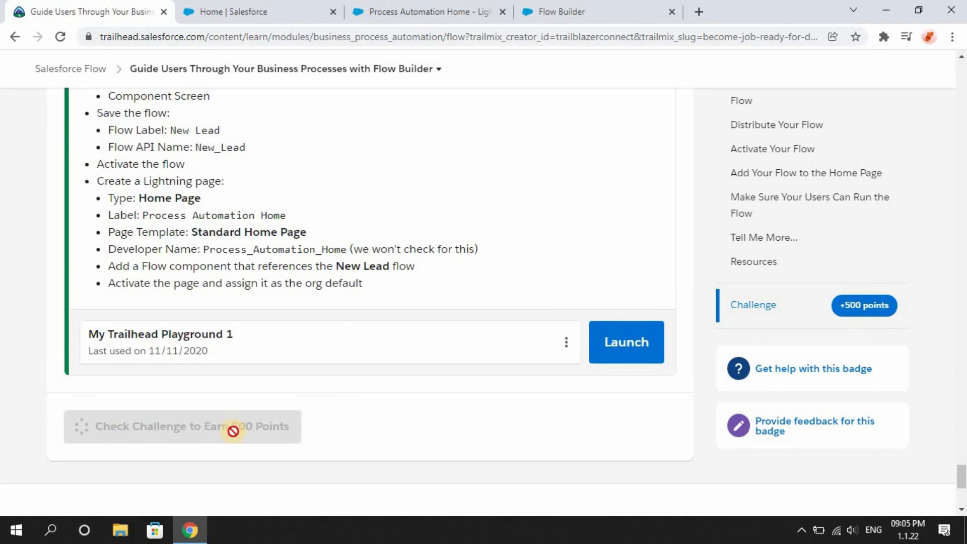